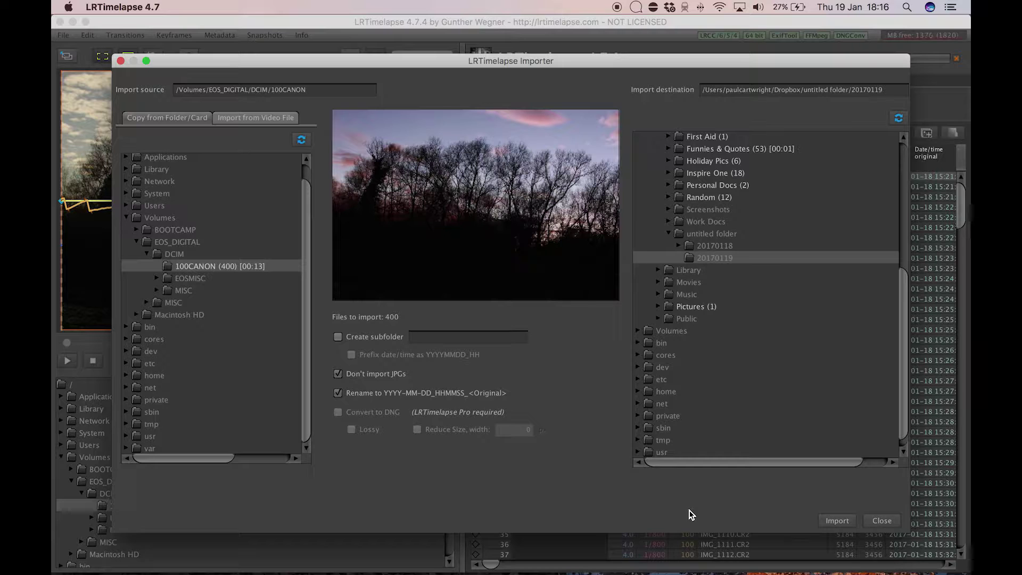
# - Finish importing the 100CANON photos into the 20170119 folder and close the importer
pyautogui.click(883, 521)
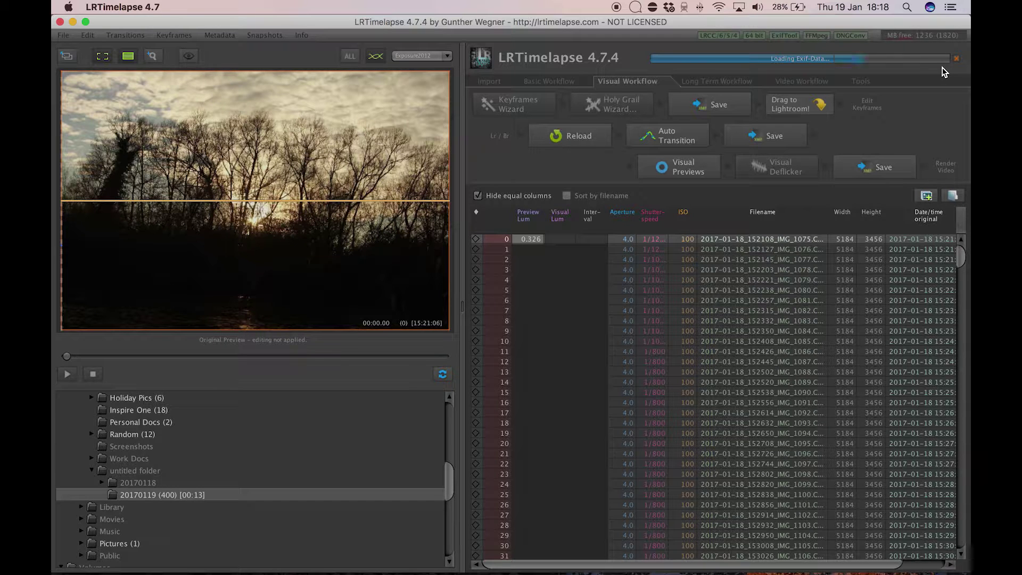
# - Examine the shutter speed, interval and file data across all frames of the 20170119 sequence
pyautogui.scroll(-15, 752, 397)
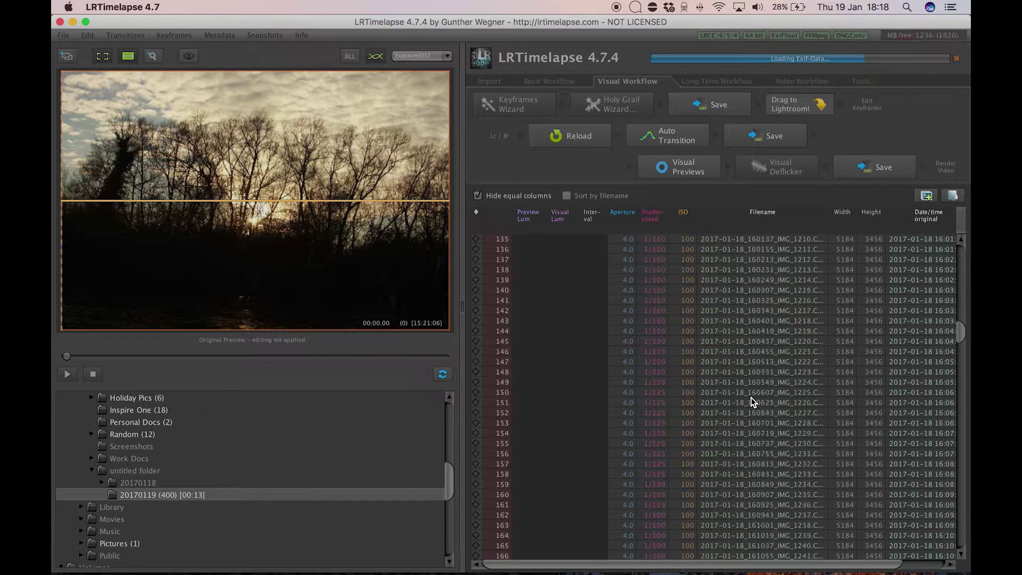
pyautogui.scroll(-20, 752, 398)
pyautogui.scroll(8, 751, 398)
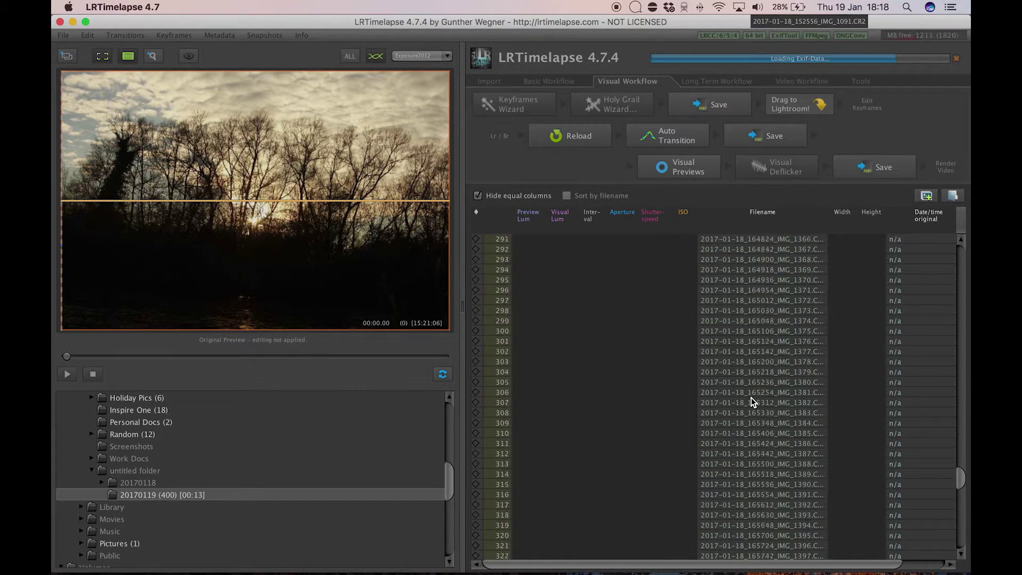
pyautogui.scroll(-1, 752, 403)
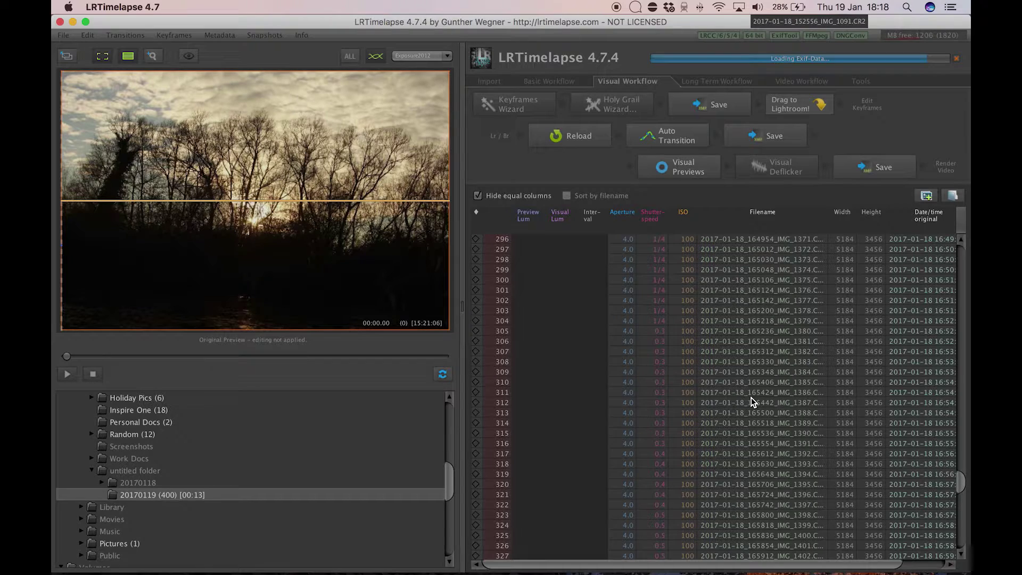
pyautogui.scroll(-1, 702, 374)
pyautogui.scroll(-9, 702, 375)
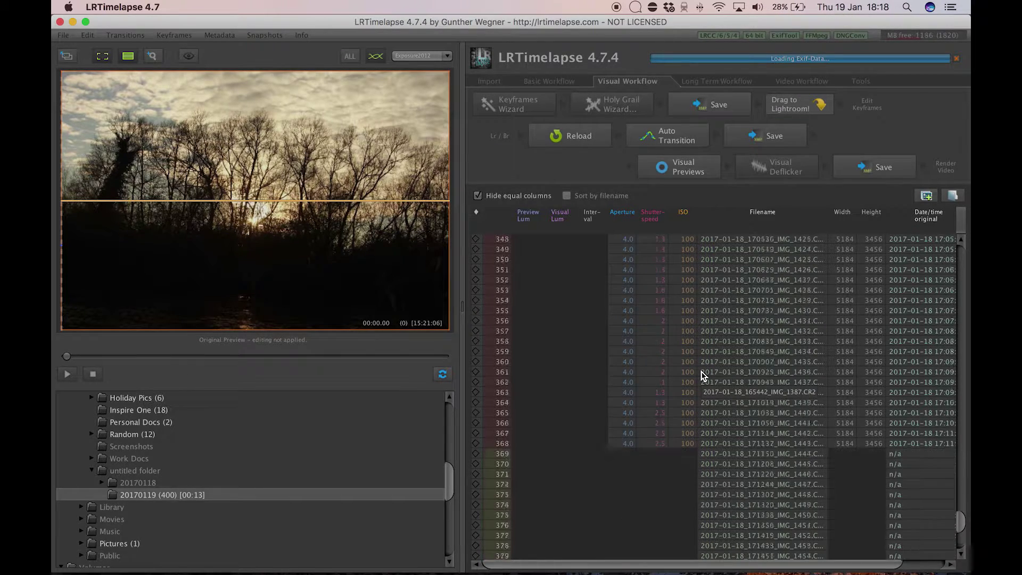
pyautogui.scroll(-2, 702, 376)
pyautogui.scroll(-2, 663, 419)
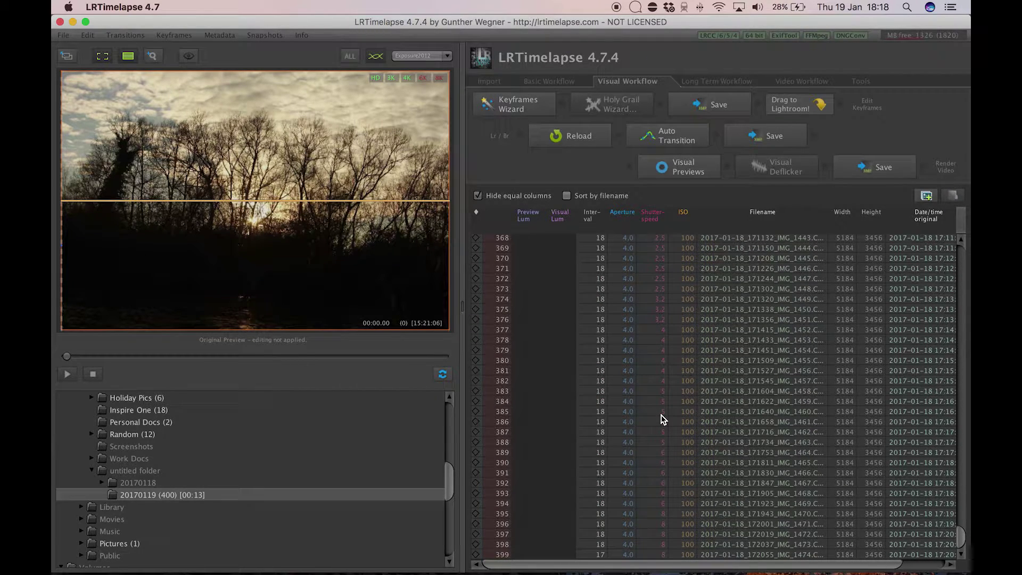
pyautogui.scroll(20, 662, 419)
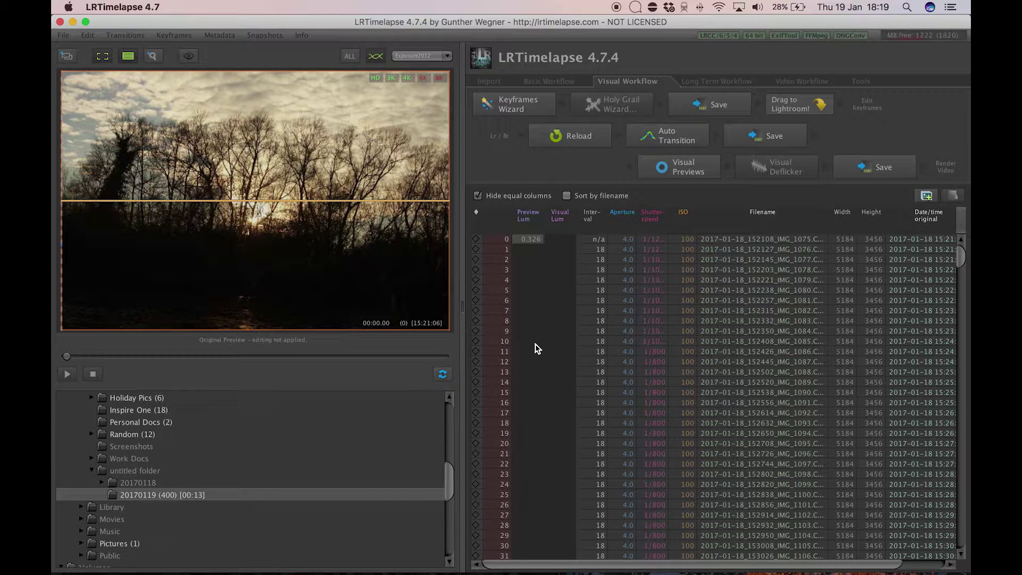
# - Run the Keyframes Wizard with one keyframe and check the preview luminance values through the end of the sequence
pyautogui.click(518, 106)
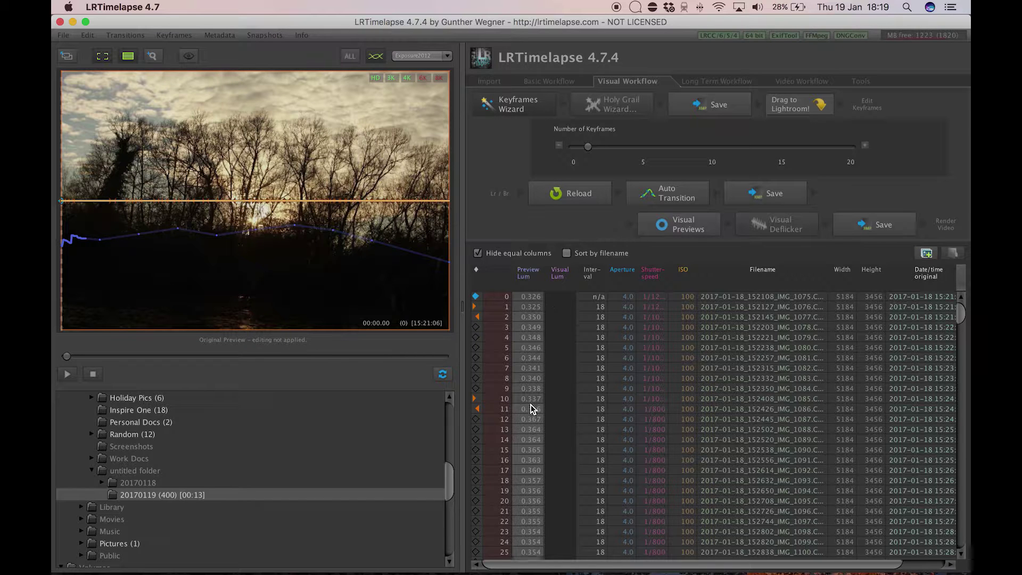
pyautogui.scroll(-4, 531, 418)
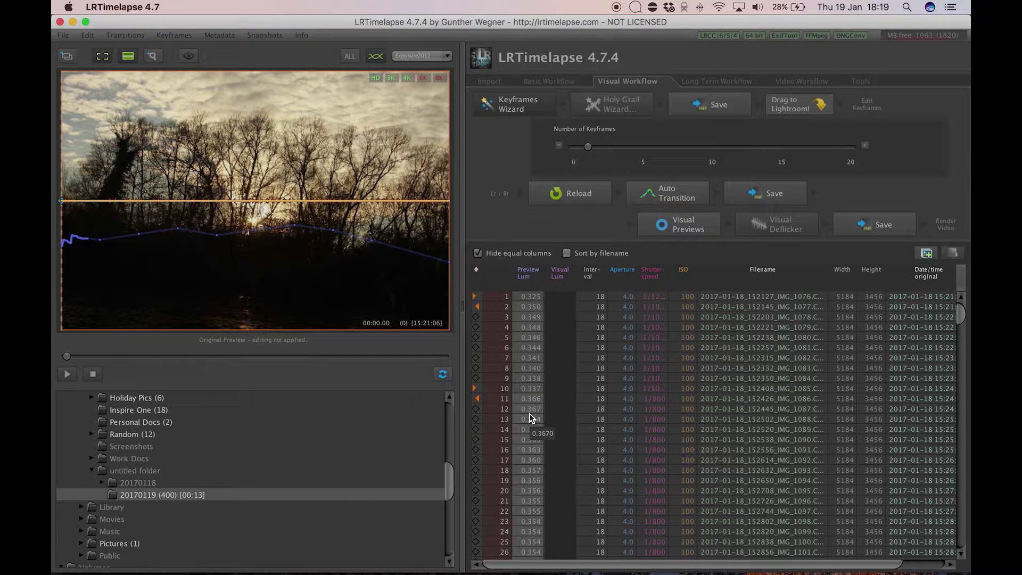
pyautogui.scroll(-9, 530, 418)
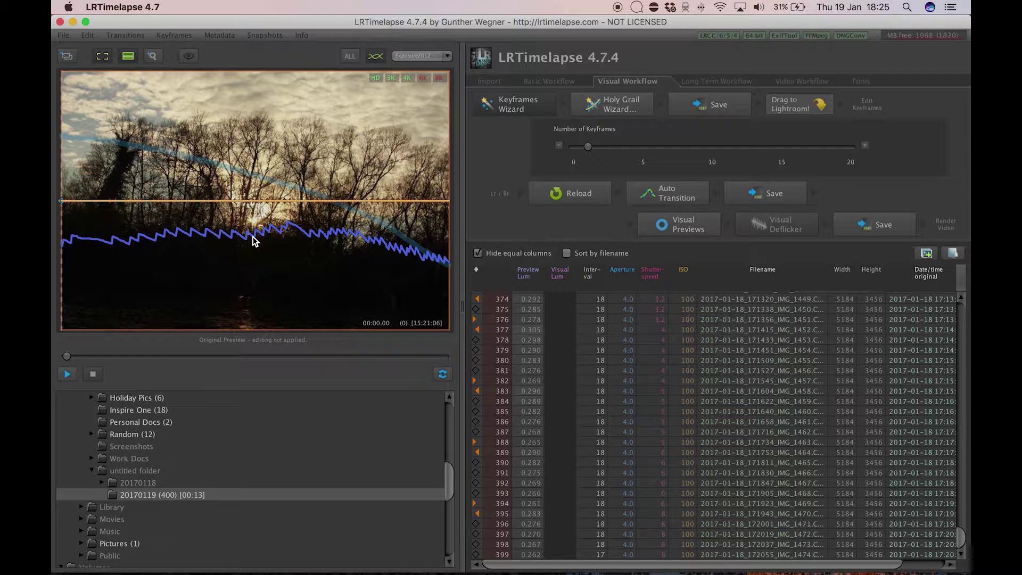
# - Apply the Holy Grail Wizard, adjusting stretch, rotate and offset to level the orange exposure curve, and save the metadata
pyautogui.click(622, 105)
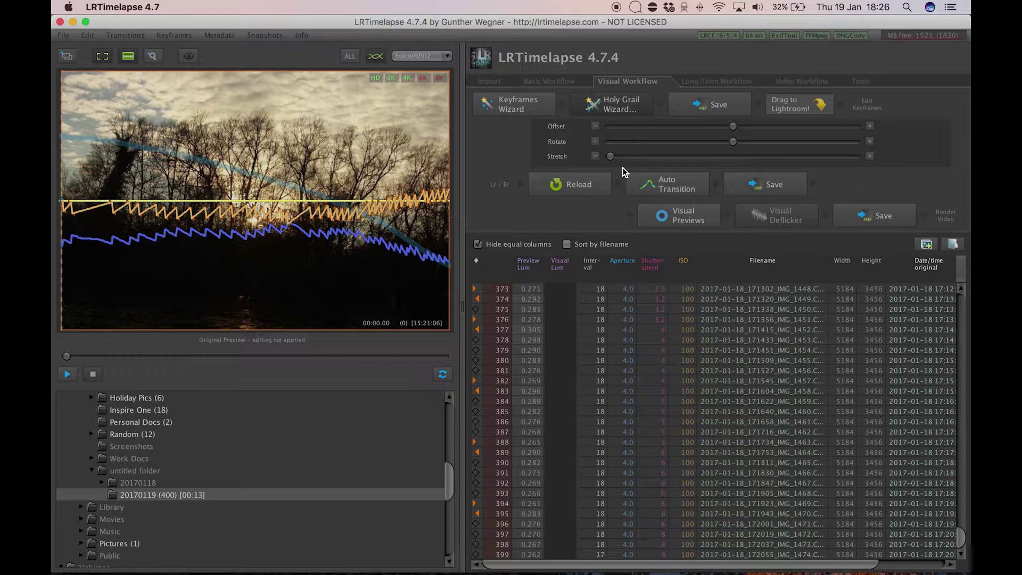
pyautogui.moveTo(610, 156); pyautogui.dragTo(736, 161)
pyautogui.moveTo(812, 169); pyautogui.dragTo(757, 176)
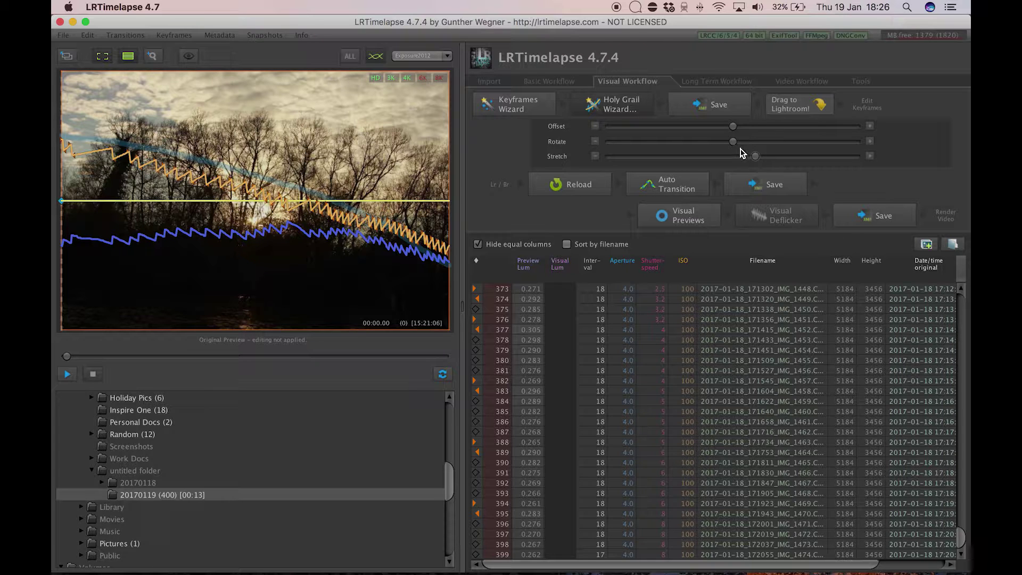
pyautogui.moveTo(733, 142); pyautogui.dragTo(768, 149)
pyautogui.moveTo(767, 147); pyautogui.dragTo(731, 133)
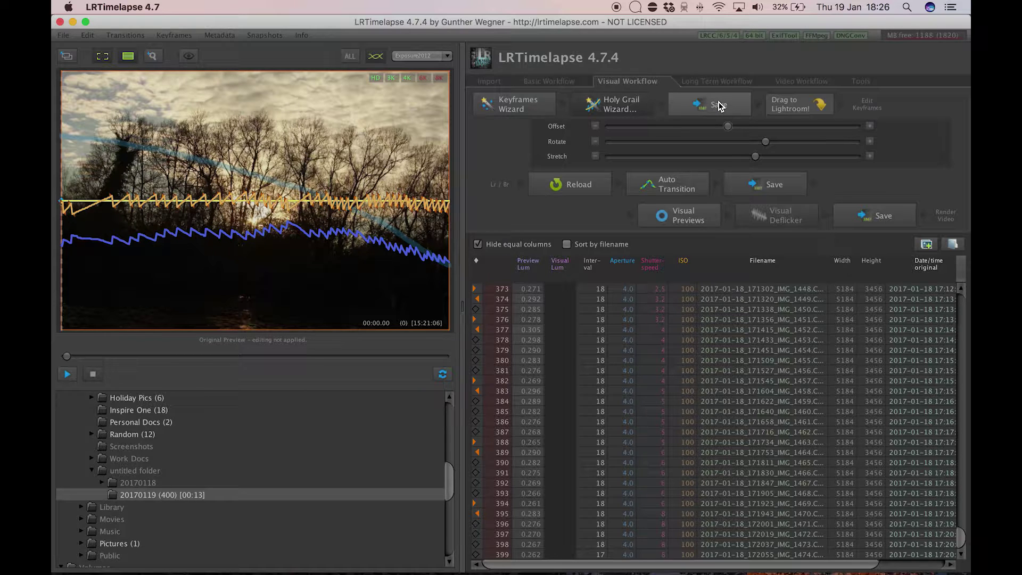
pyautogui.click(719, 106)
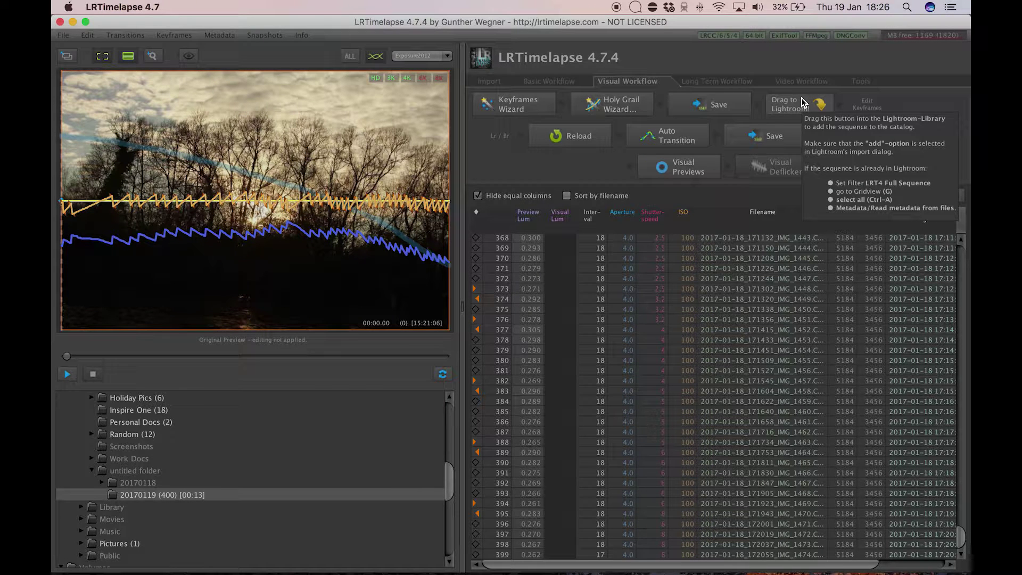
# - Open Lightroom and arrange its window beside LRTimelapse so the library grid and the Drag to Lightroom control are both exposed
pyautogui.moveTo(480, 573)
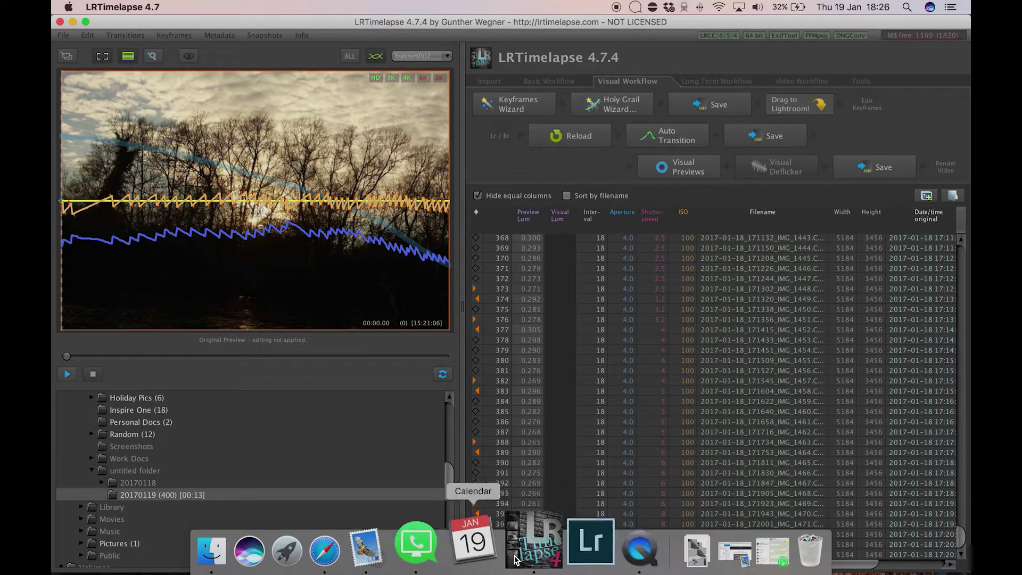
pyautogui.click(565, 544)
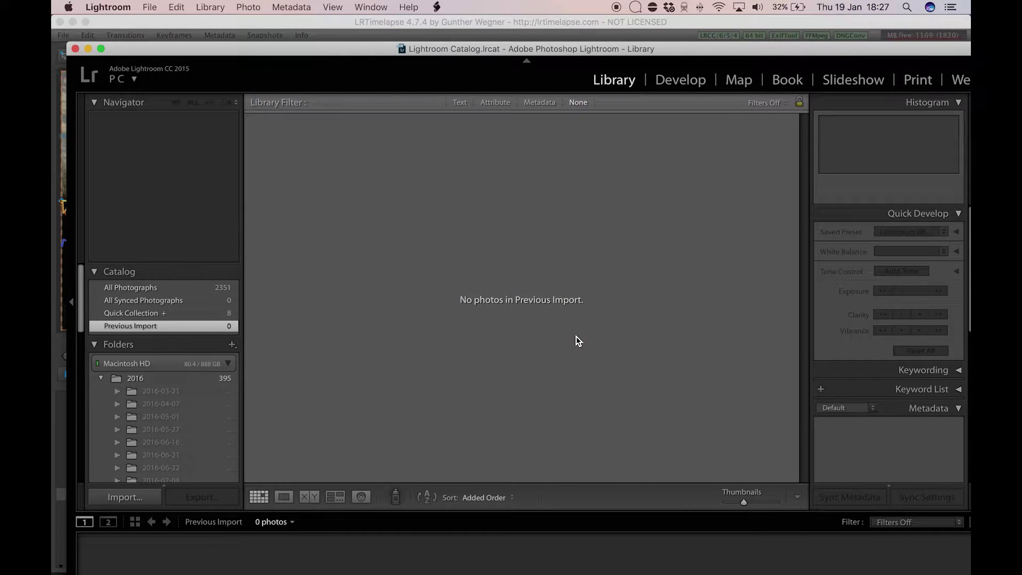
pyautogui.click(672, 48)
pyautogui.moveTo(672, 46); pyautogui.dragTo(686, 198)
pyautogui.click(781, 101)
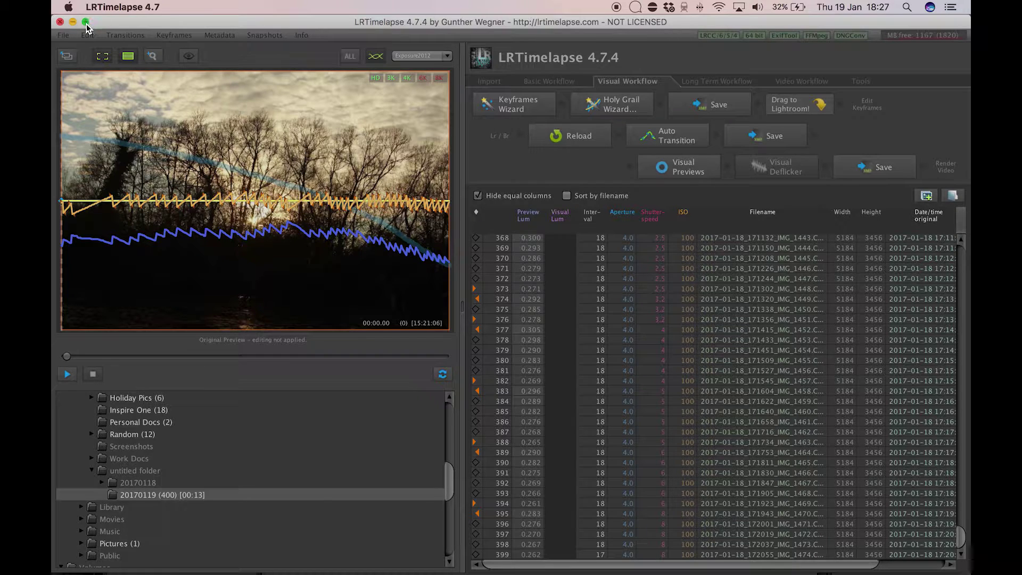
pyautogui.moveTo(98, 23); pyautogui.dragTo(56, 294)
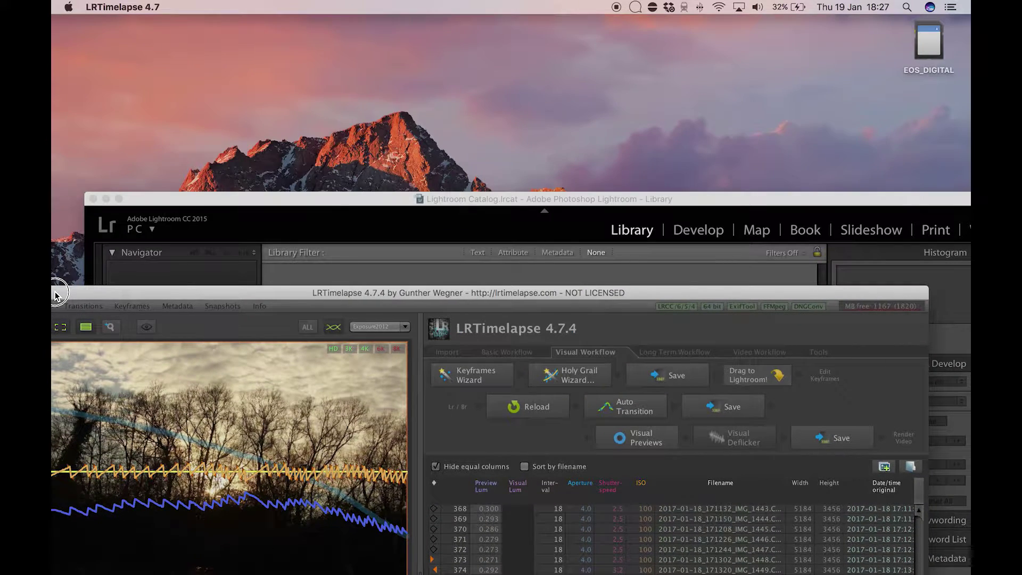
pyautogui.moveTo(353, 202); pyautogui.dragTo(706, 57)
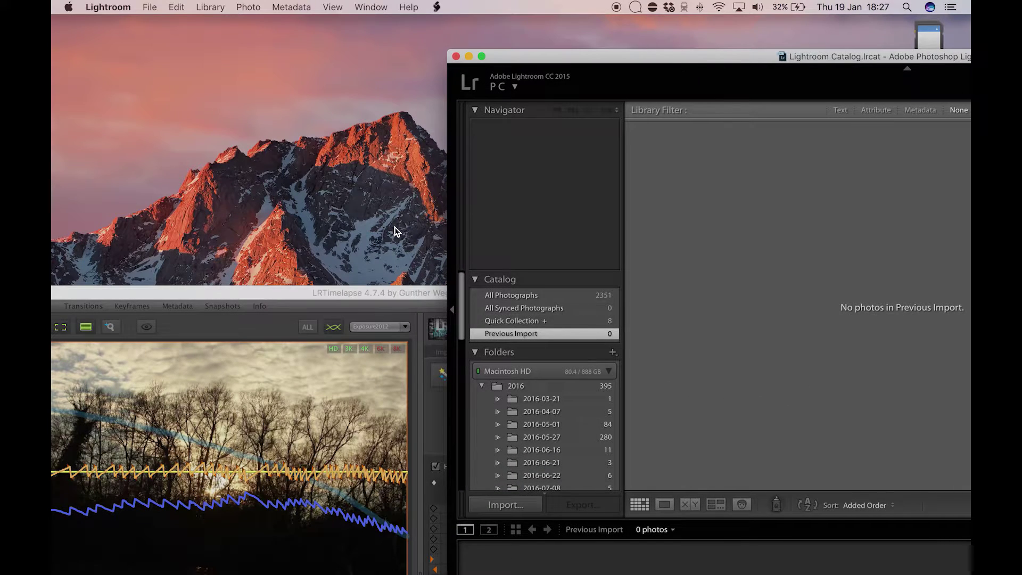
pyautogui.moveTo(419, 299); pyautogui.dragTo(171, 161)
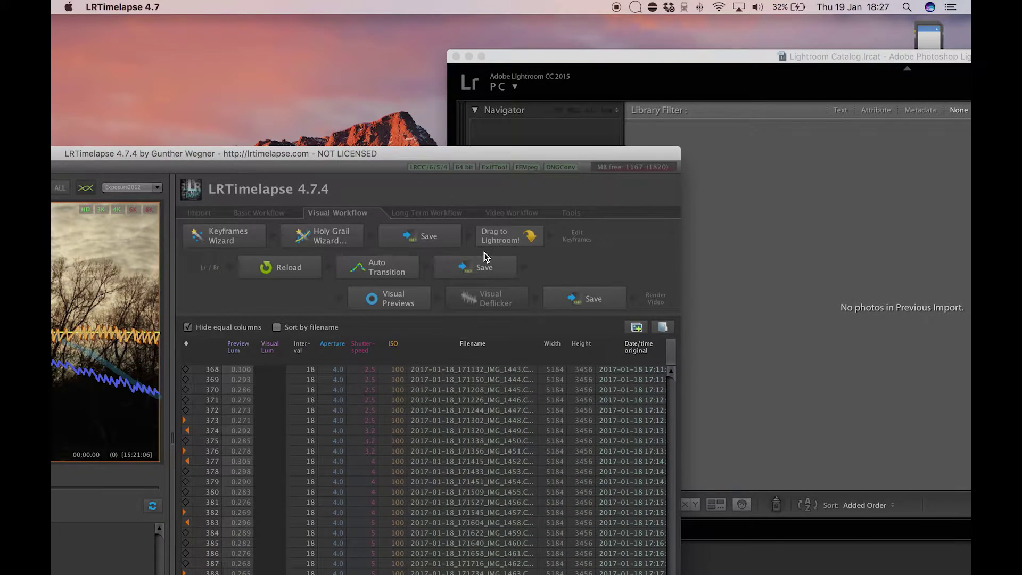
# - Transfer the sequence from LRTimelapse into the Lightroom library and show Lightroom's import dialog full screen
pyautogui.moveTo(499, 241); pyautogui.dragTo(791, 235)
pyautogui.click(730, 59)
pyautogui.moveTo(729, 59); pyautogui.dragTo(338, 34)
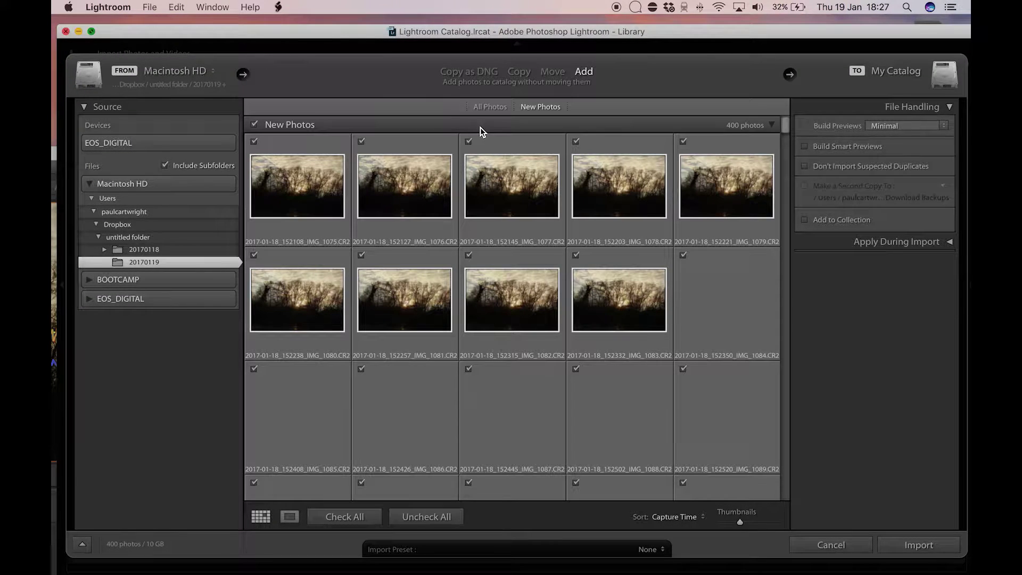
pyautogui.press('Return')
pyautogui.press('super+shift+i')
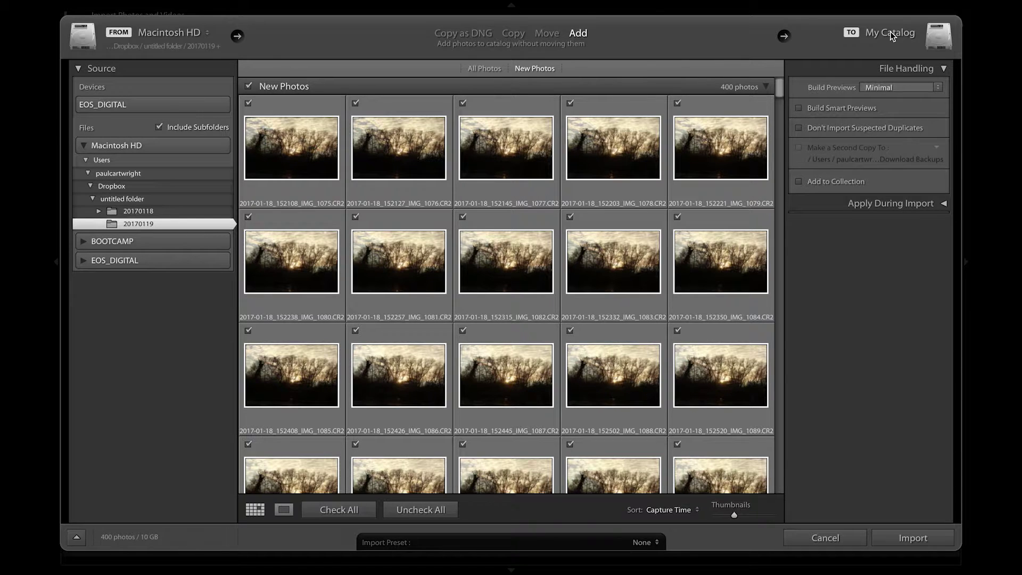
# - Add the photos to a new collection named 20170119 and import them into the catalog
pyautogui.click(798, 182)
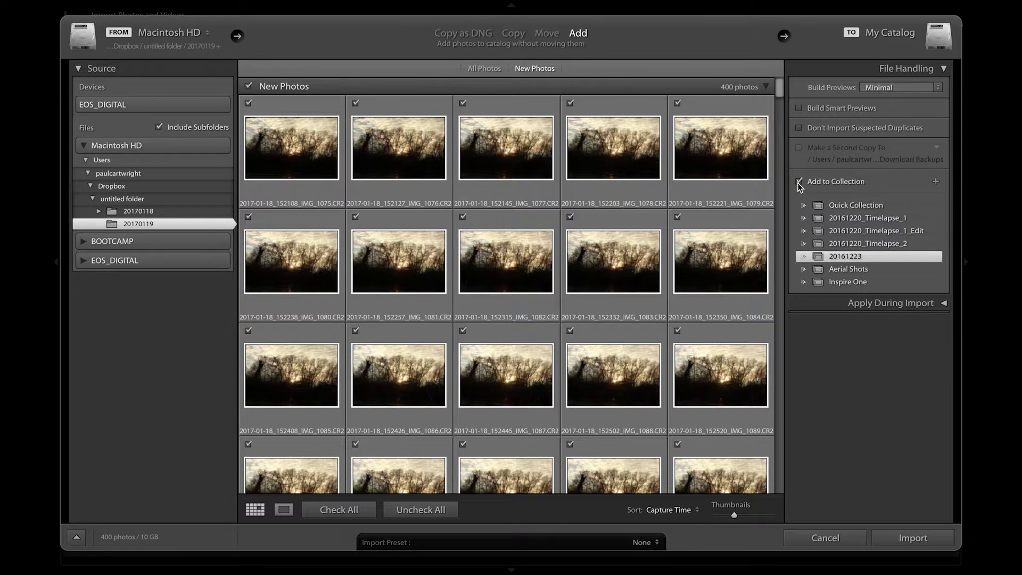
pyautogui.click(936, 184)
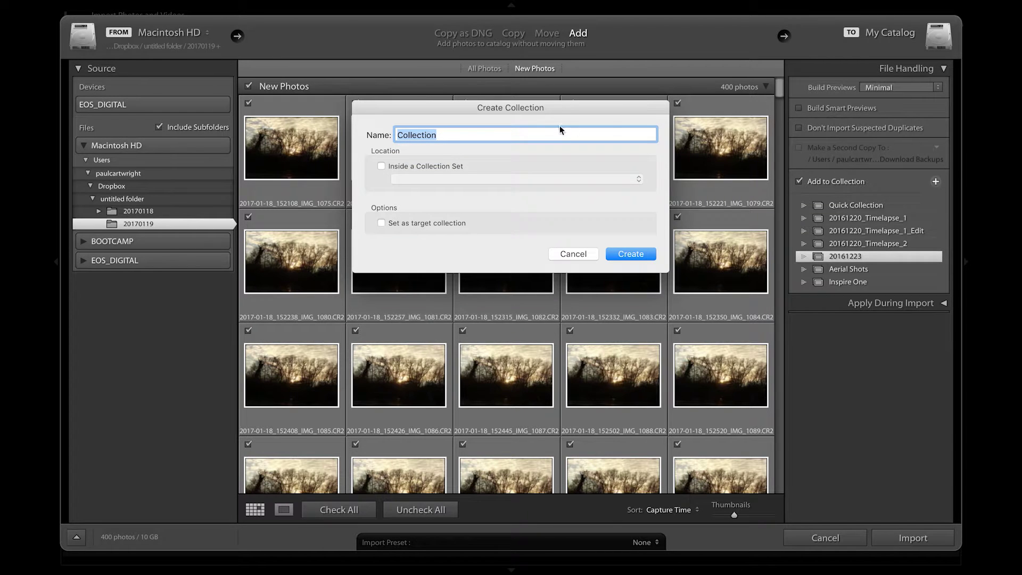
pyautogui.write('20170119')
pyautogui.click(631, 251)
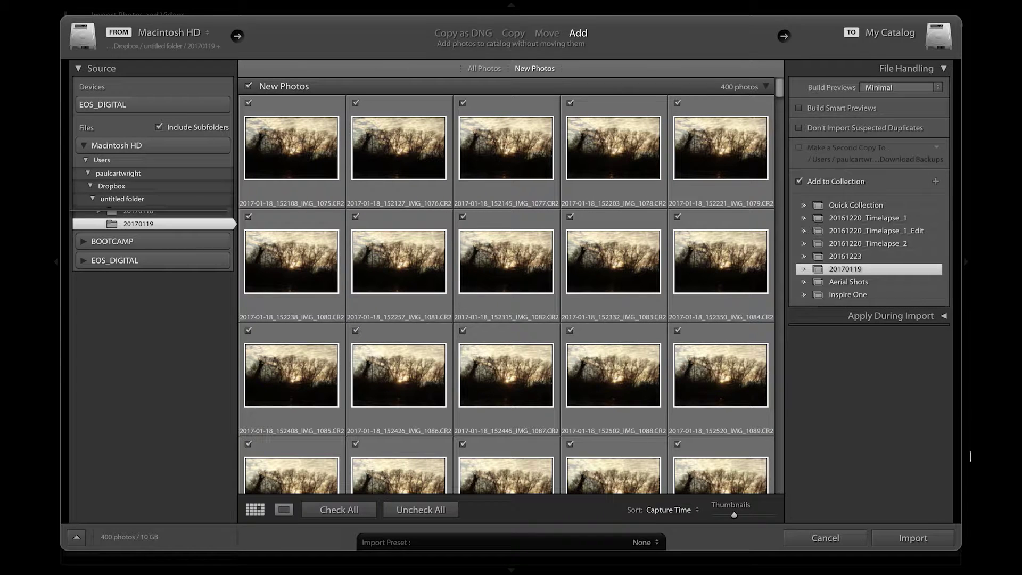
pyautogui.click(912, 537)
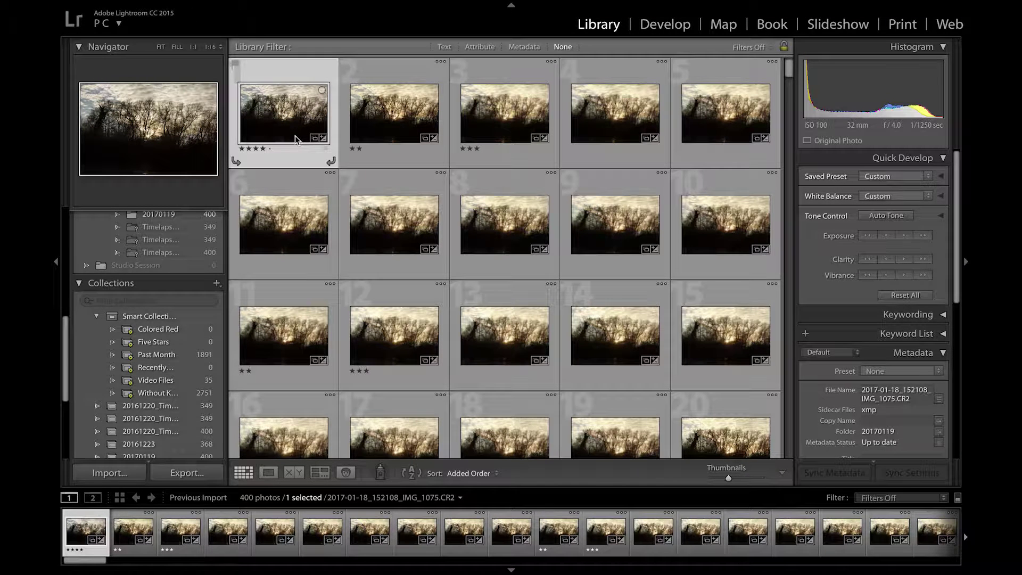
# - Open the first photo in the Develop module and filter the filmstrip to 01 LRT4 Keyframes
pyautogui.click(665, 24)
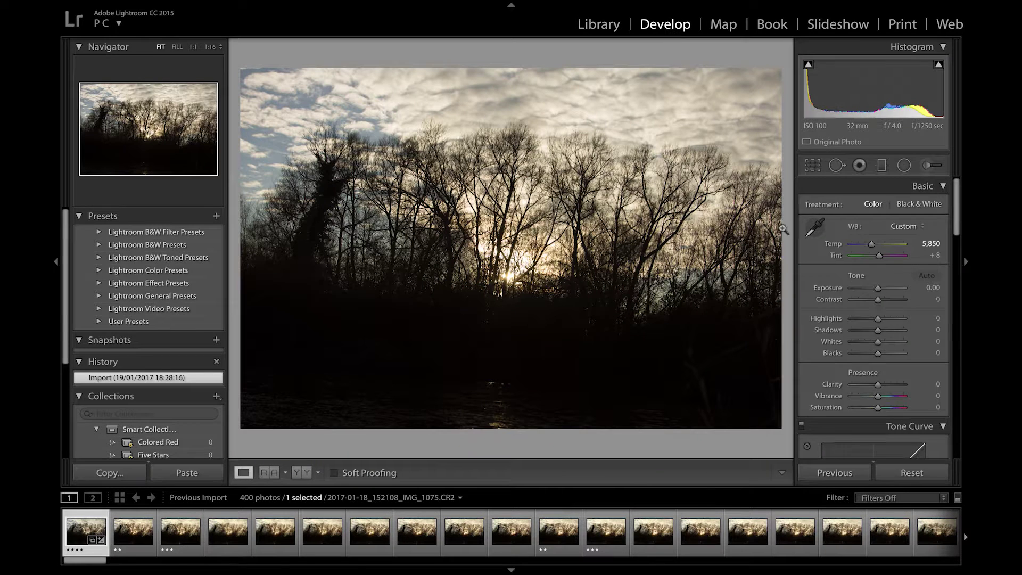
pyautogui.click(946, 498)
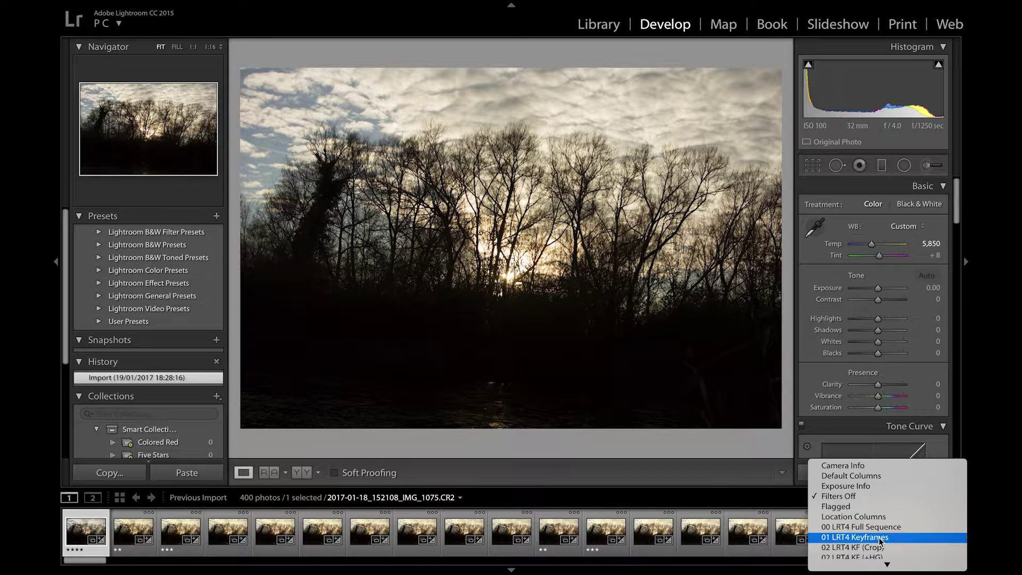
pyautogui.click(880, 538)
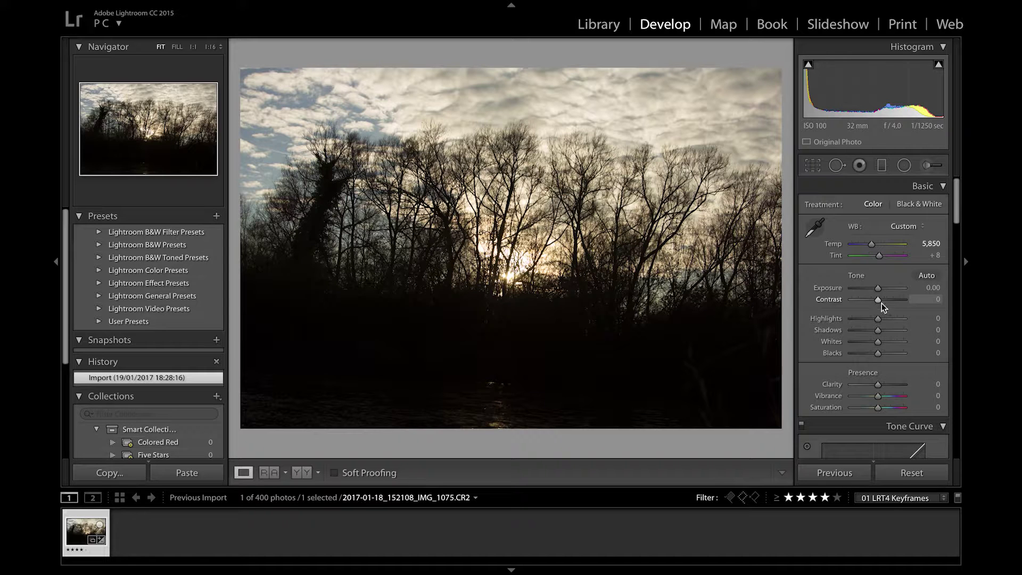
# - Set the keyframe's contrast to +33, highlights to -41, shadows to +68, whites to +41 and blacks to -19
pyautogui.moveTo(880, 303); pyautogui.dragTo(874, 359)
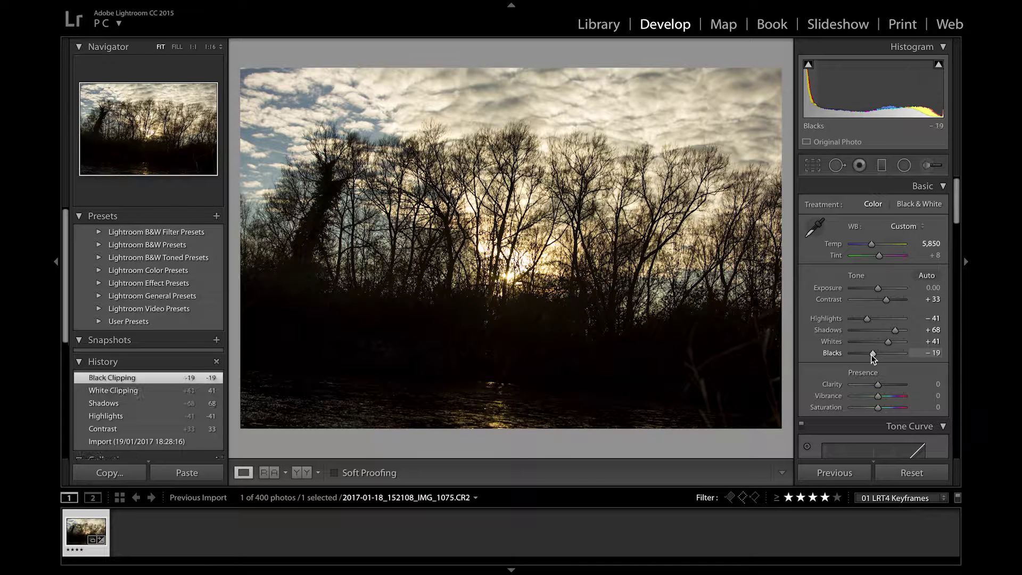
# - Straighten the keyframe along the far waterline, rotating the crop to an angle of -3.18
pyautogui.click(813, 166)
pyautogui.click(811, 246)
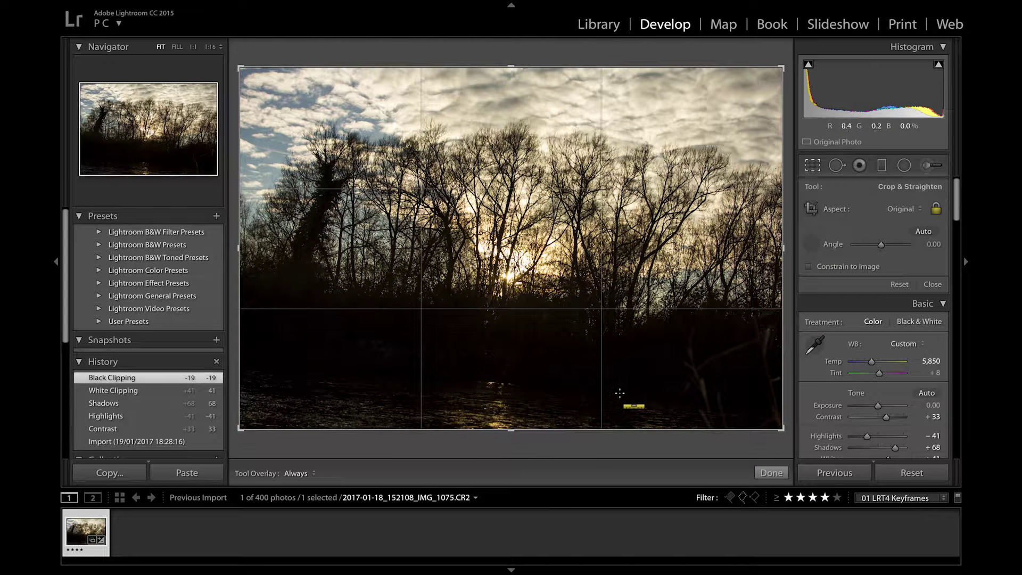
pyautogui.moveTo(622, 393)
pyautogui.mouseDown()
pyautogui.moveTo(270, 359)
pyautogui.moveTo(268, 373)
pyautogui.mouseUp()
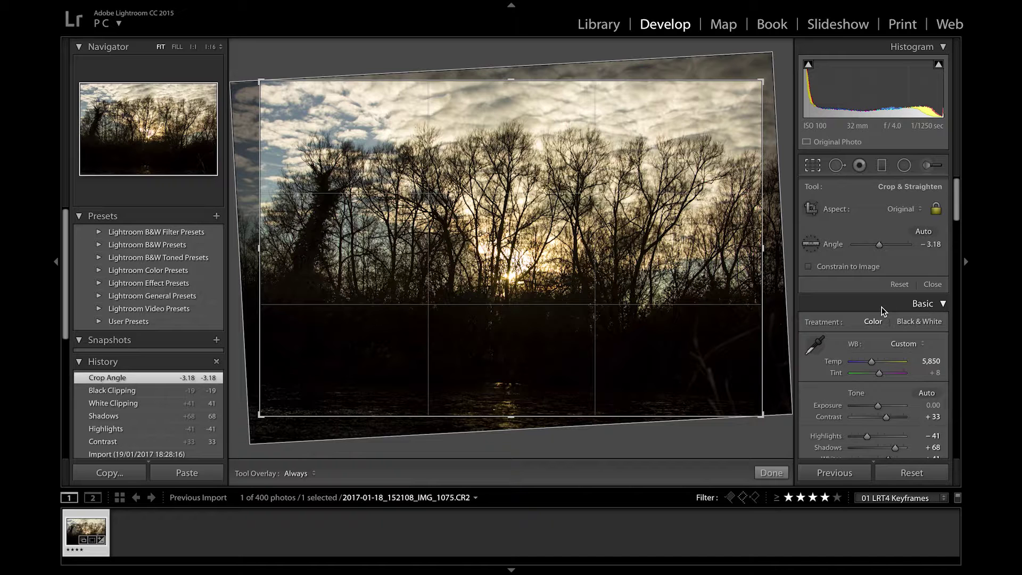
# - Set the keyframe's clarity to +23 and vibrance to +32
pyautogui.scroll(-5, 894, 406)
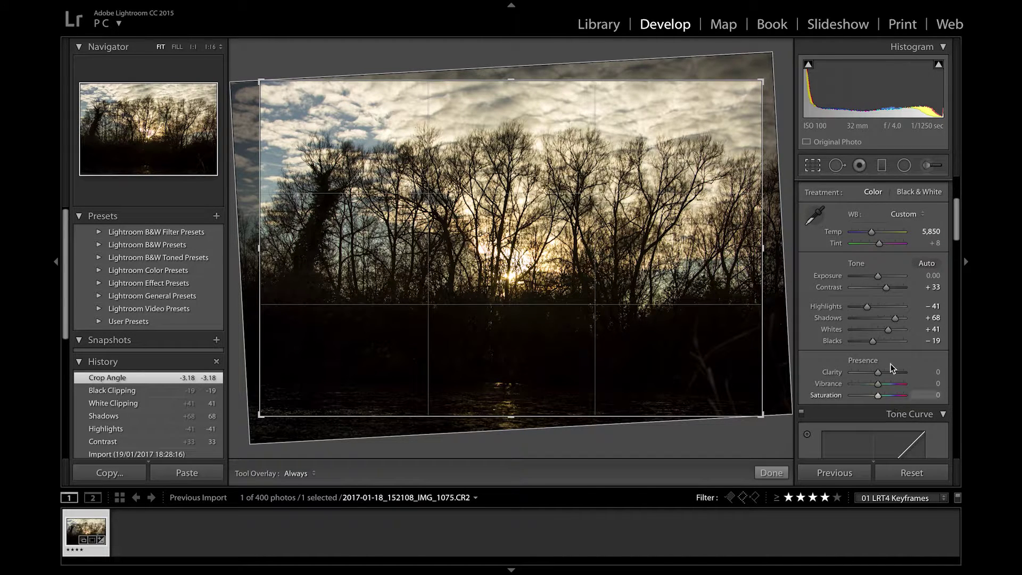
pyautogui.moveTo(879, 378); pyautogui.dragTo(884, 376)
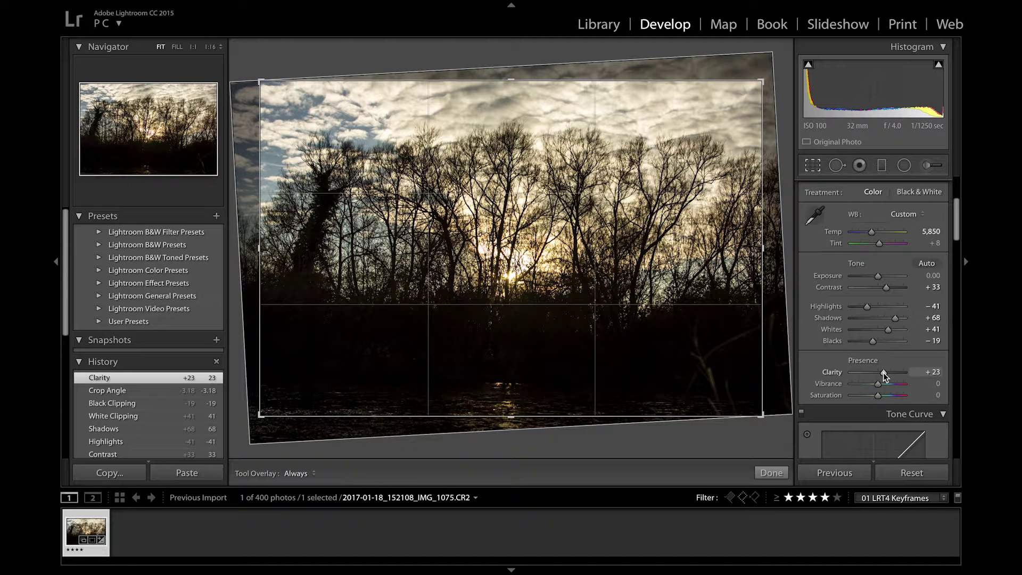
pyautogui.moveTo(878, 389)
pyautogui.mouseDown()
pyautogui.moveTo(895, 390)
pyautogui.moveTo(885, 391)
pyautogui.mouseUp()
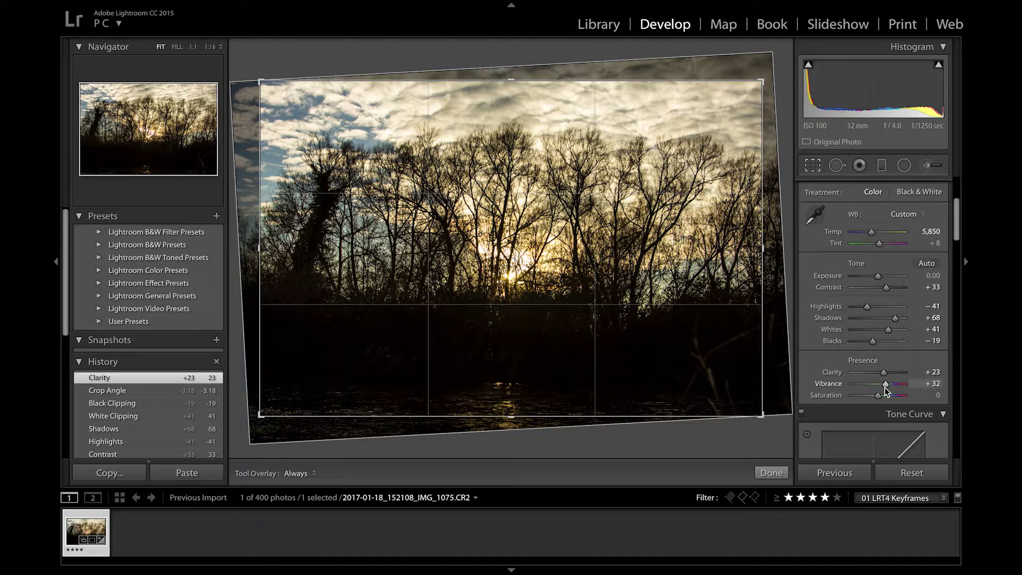
# - Finish the keyframe's crop and save its metadata to the file
pyautogui.click(771, 472)
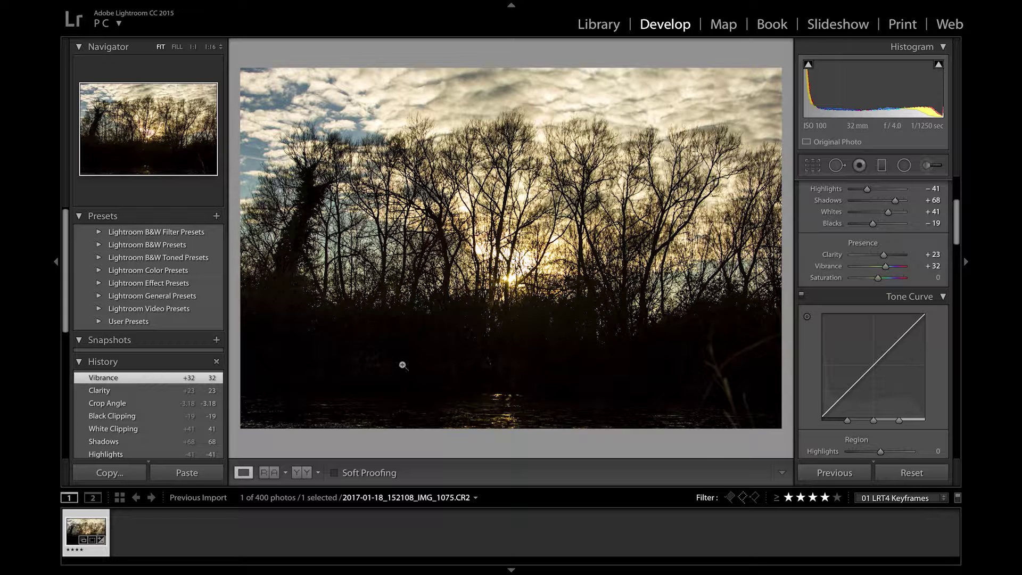
pyautogui.rightClick(86, 531)
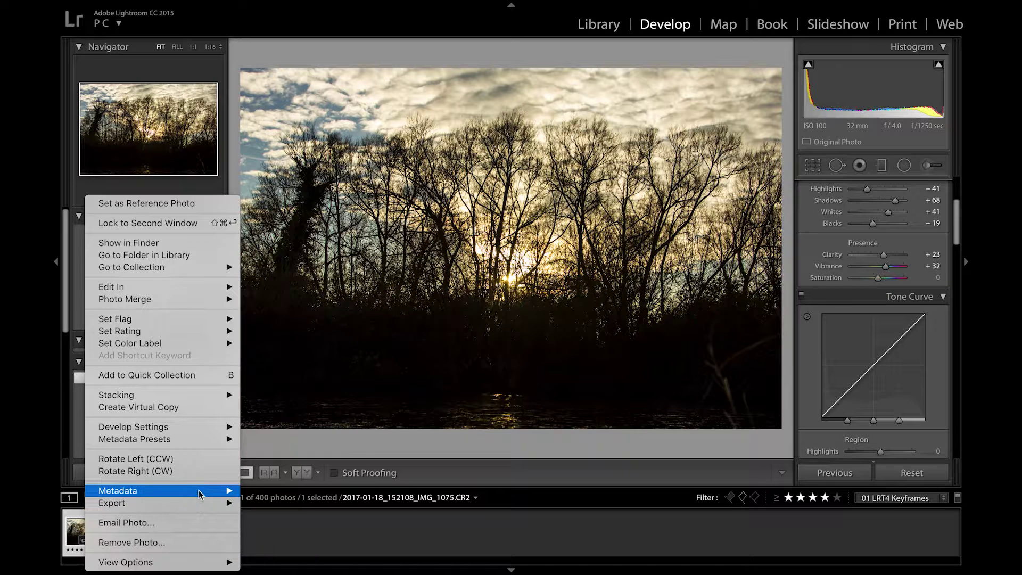
pyautogui.moveTo(202, 494)
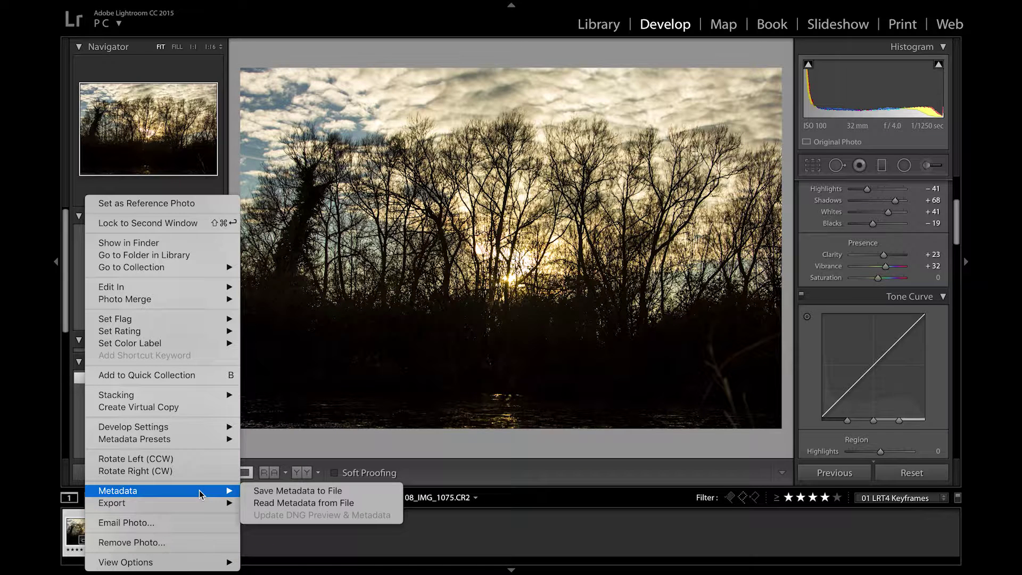
pyautogui.click(283, 492)
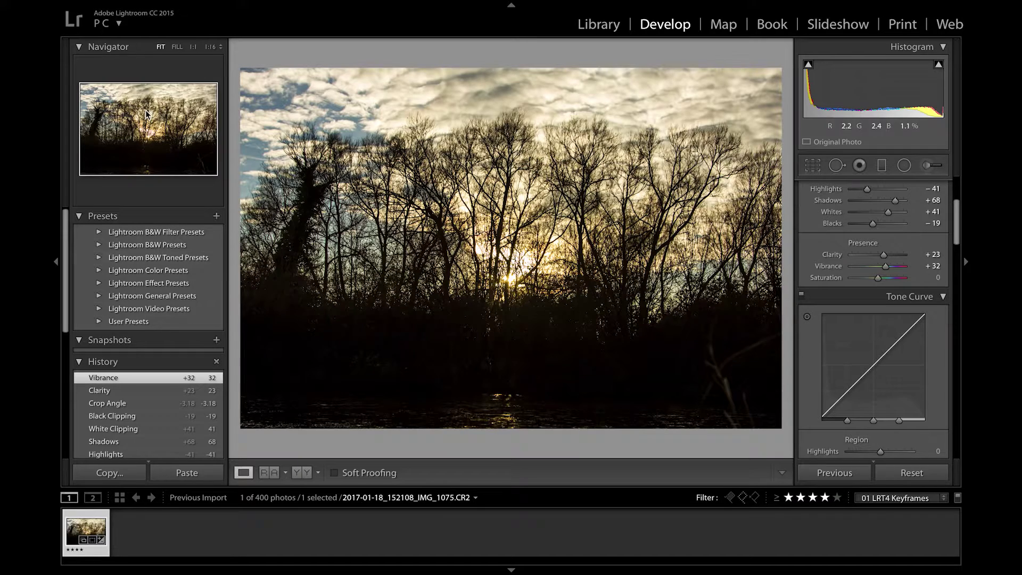
# - Switch to LRTimelapse, fit its window on the screen and reload the sequence with the Lightroom edits
pyautogui.moveTo(632, 573)
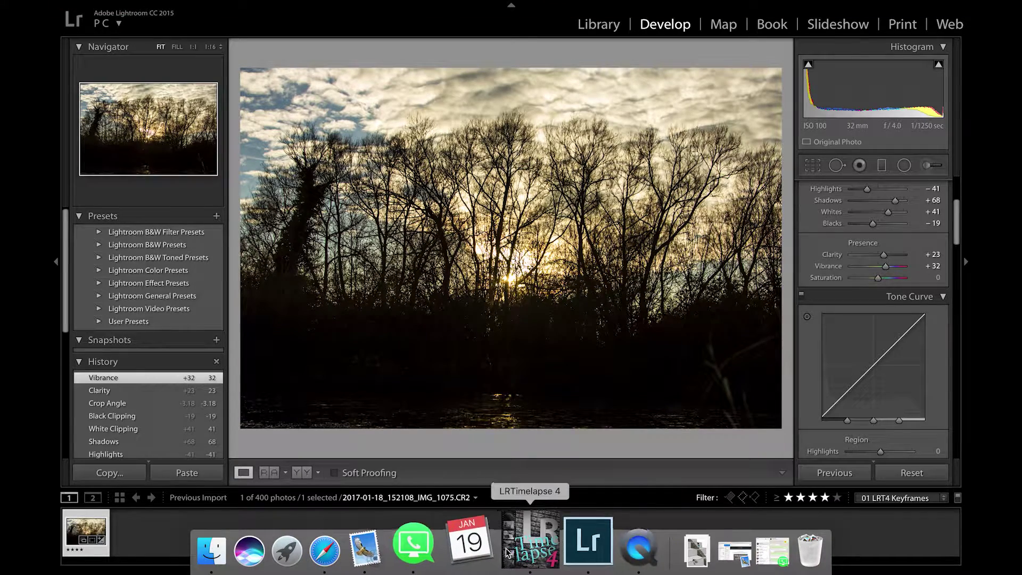
pyautogui.click(525, 542)
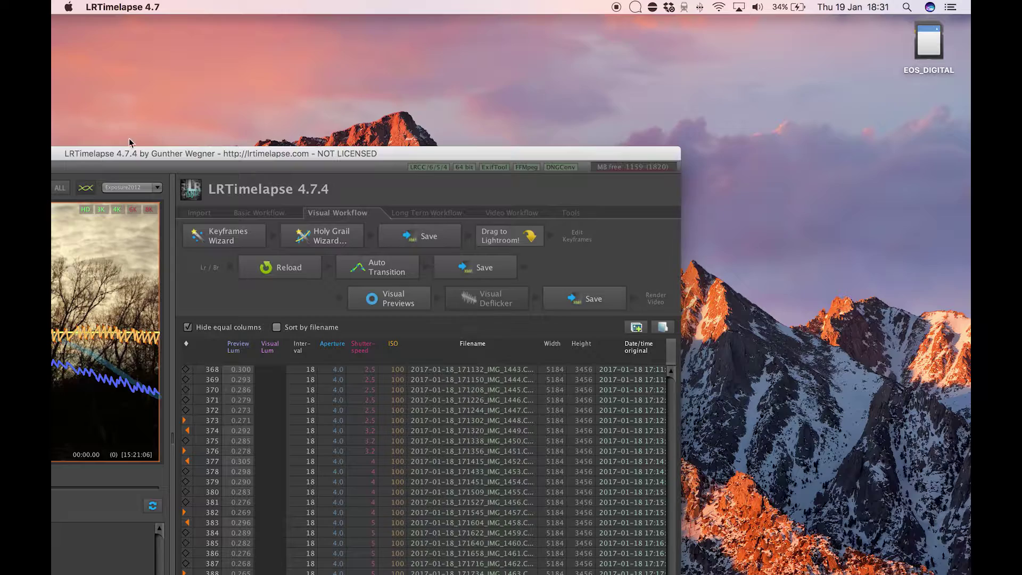
pyautogui.doubleClick(132, 152)
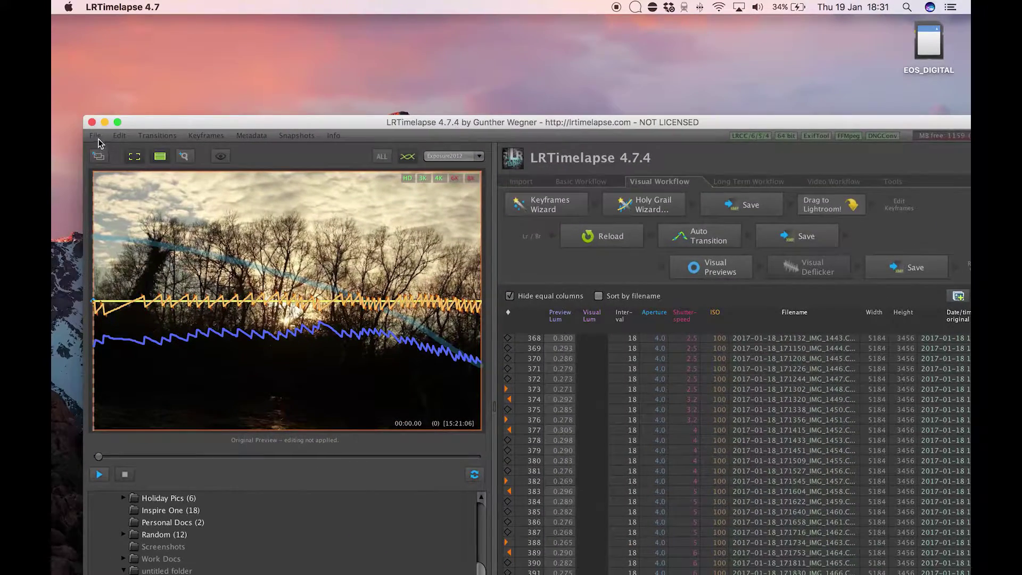
pyautogui.click(118, 124)
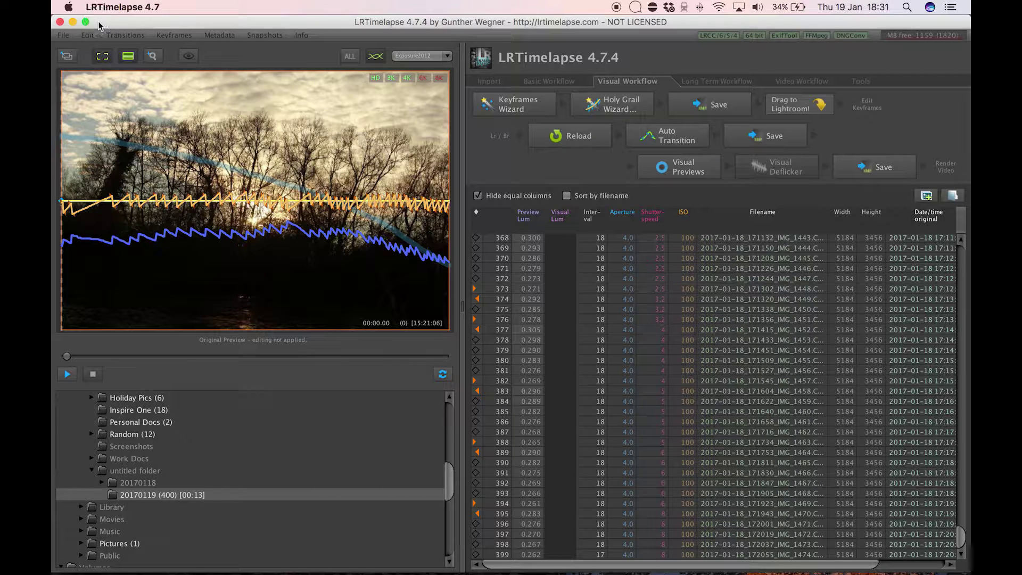
pyautogui.click(575, 140)
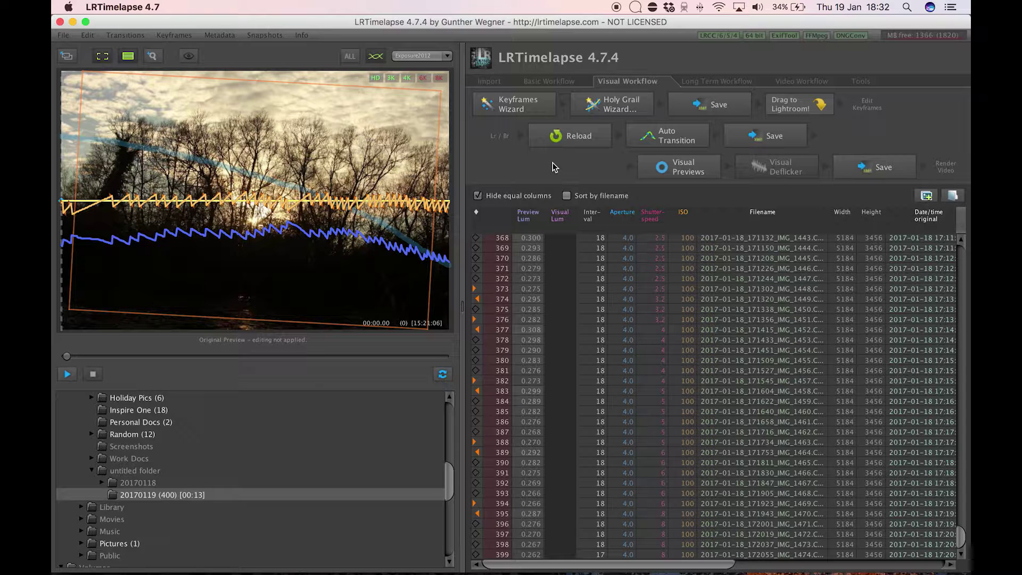
# - Apply Auto Transition to spread the keyframe edits across the sequence and save the result
pyautogui.click(672, 137)
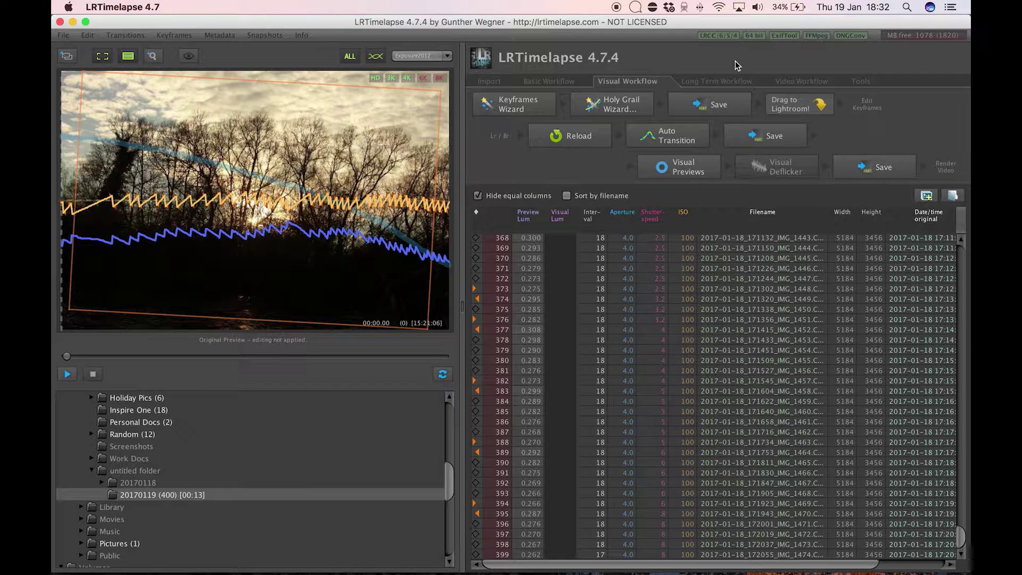
pyautogui.click(775, 138)
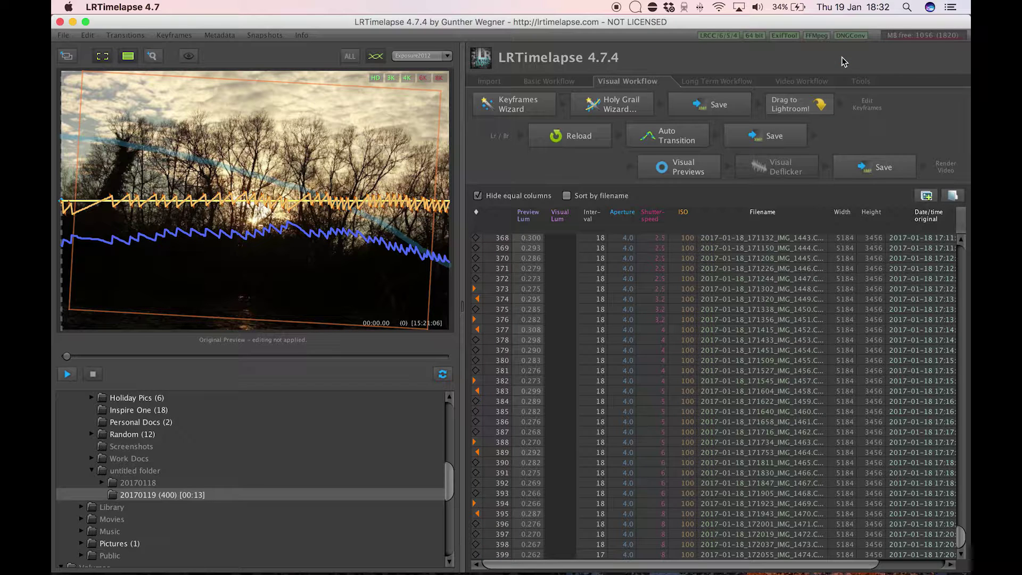
# - Generate the visual previews for the whole sequence and play them back
pyautogui.click(681, 167)
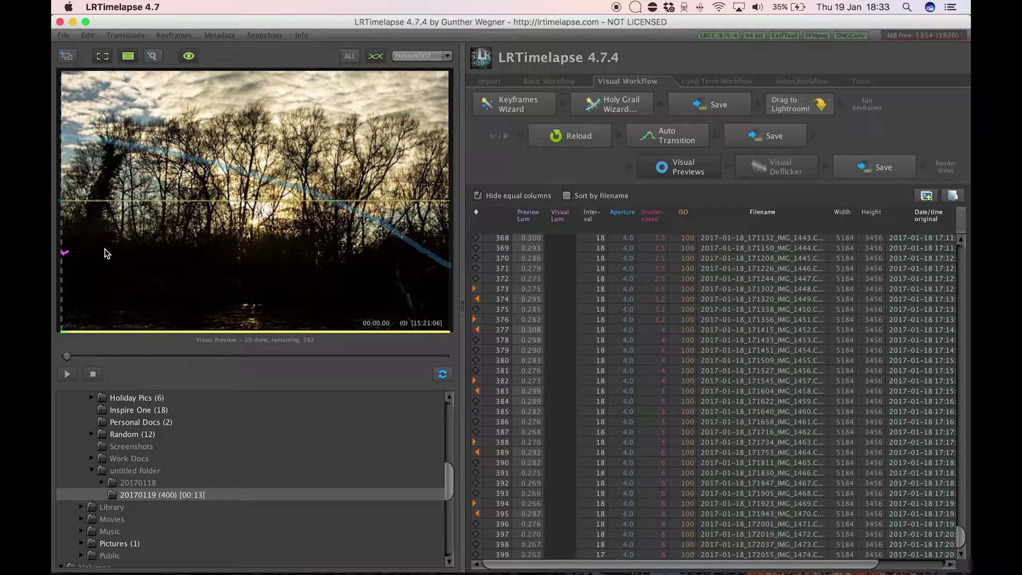
pyautogui.scroll(20, 560, 323)
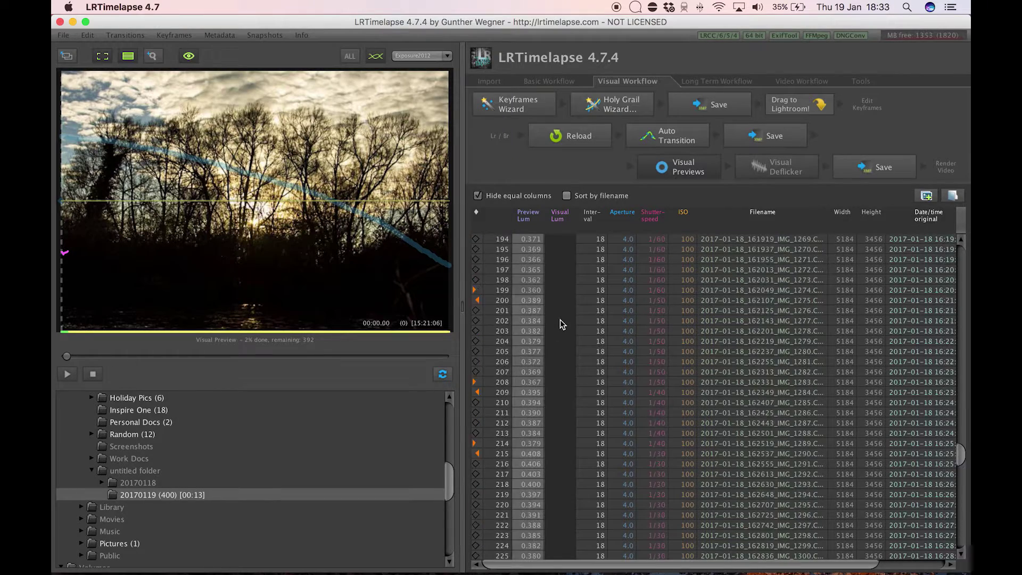
pyautogui.scroll(11, 560, 320)
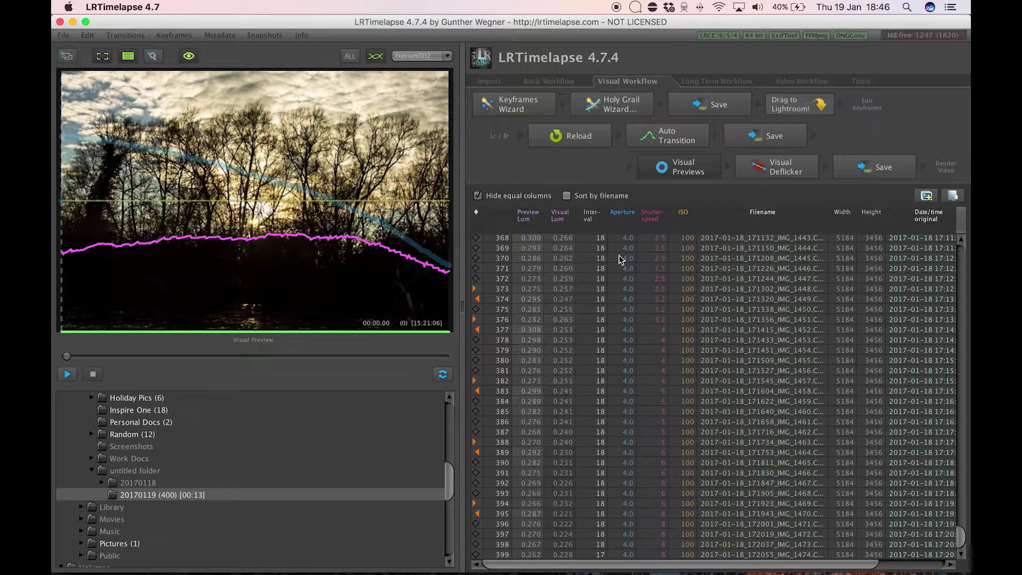
pyautogui.click(66, 375)
pyautogui.click(67, 375)
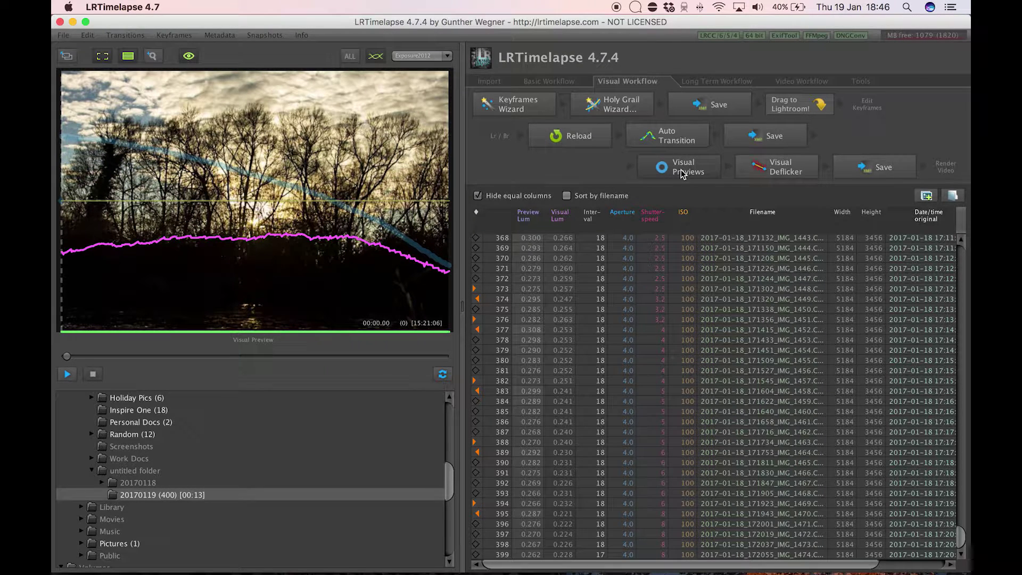
# - Apply Visual Deflicker with smoothing set slightly below 10, then save the sequence
pyautogui.click(775, 169)
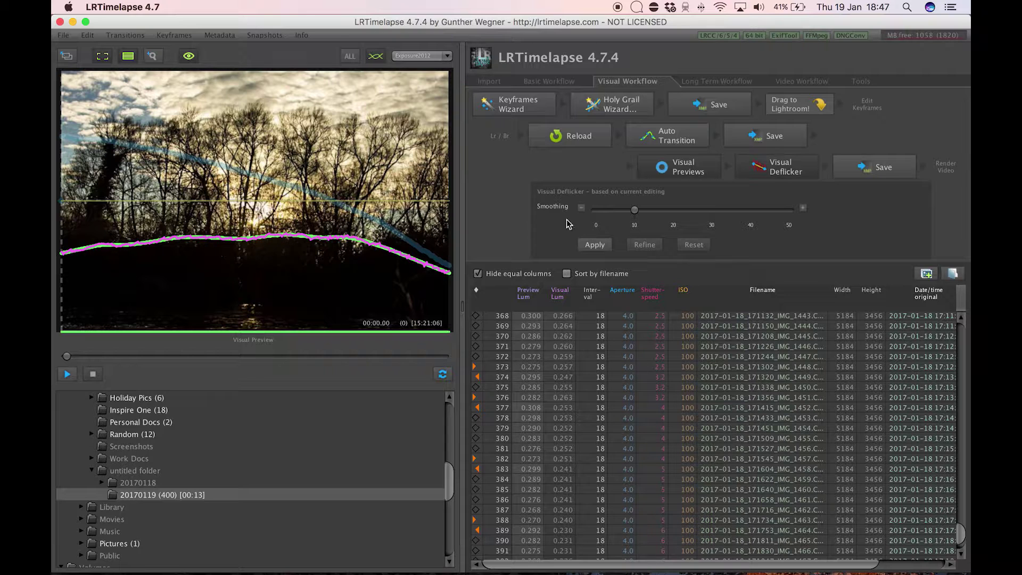
pyautogui.moveTo(634, 210)
pyautogui.mouseDown()
pyautogui.moveTo(807, 217)
pyautogui.moveTo(590, 212)
pyautogui.moveTo(624, 217)
pyautogui.mouseUp()
pyautogui.click(595, 246)
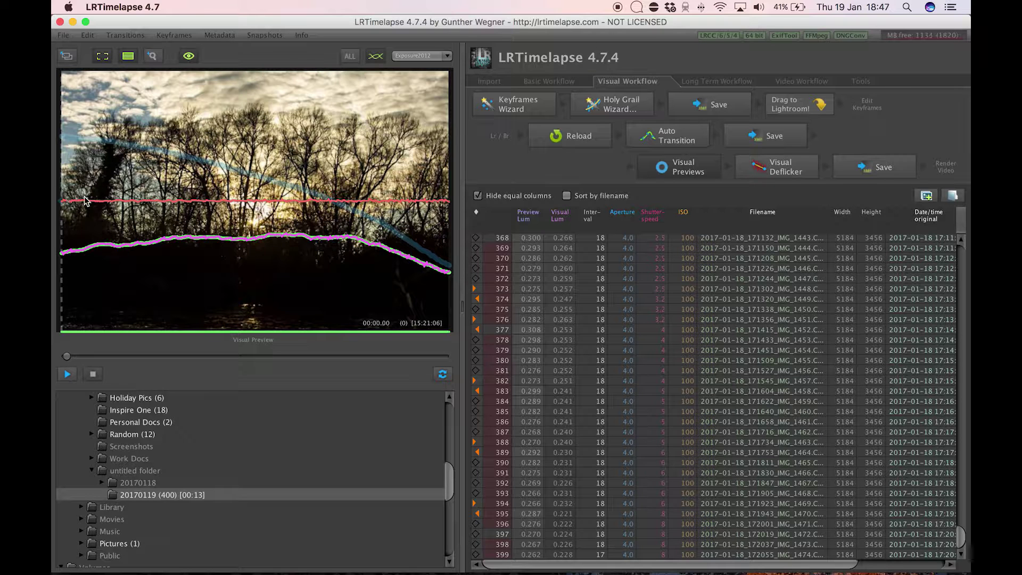
pyautogui.click(66, 374)
pyautogui.click(875, 167)
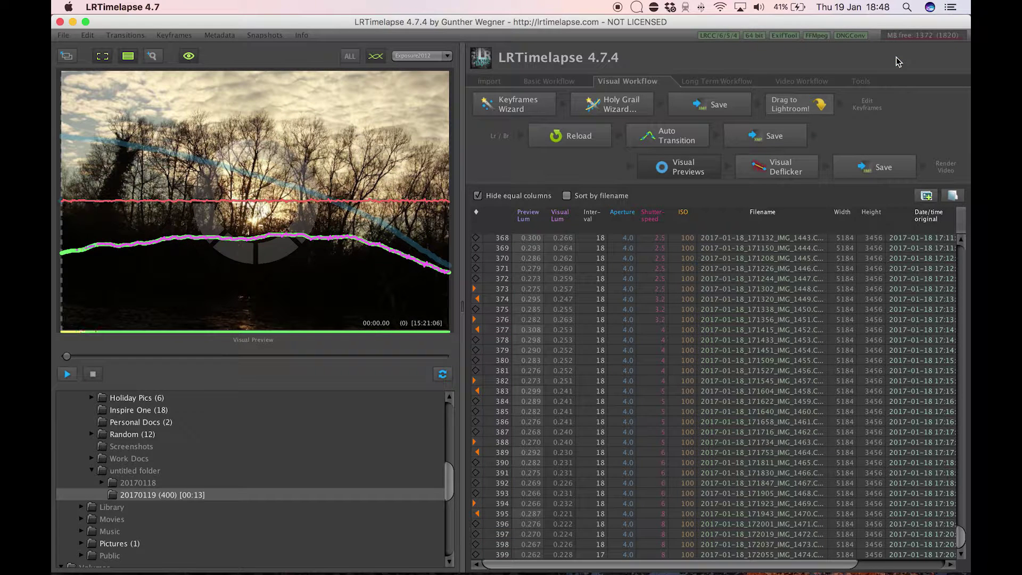
# - Read the Render Video instructions for Lightroom users and close them
pyautogui.click(946, 170)
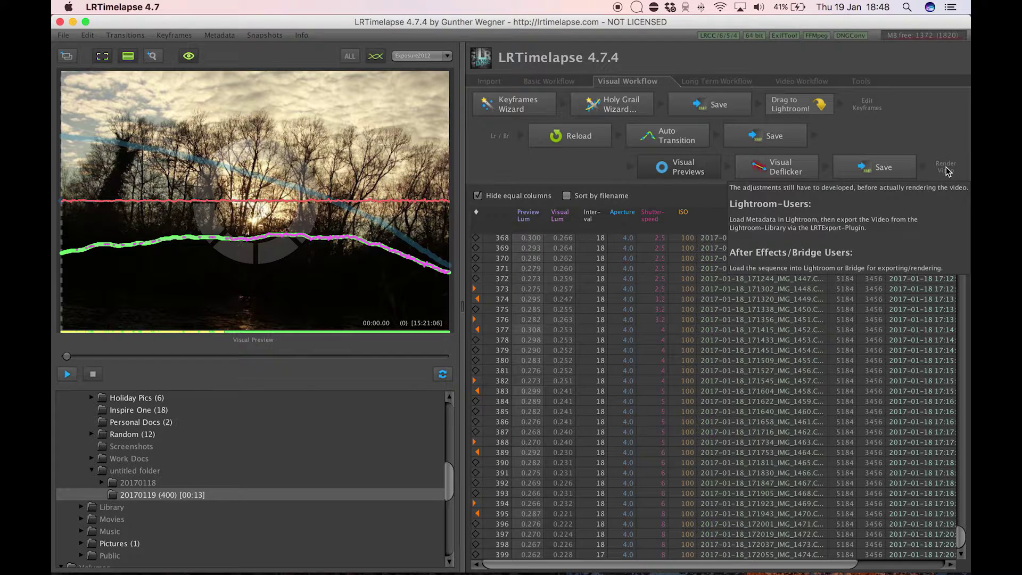
pyautogui.click(946, 169)
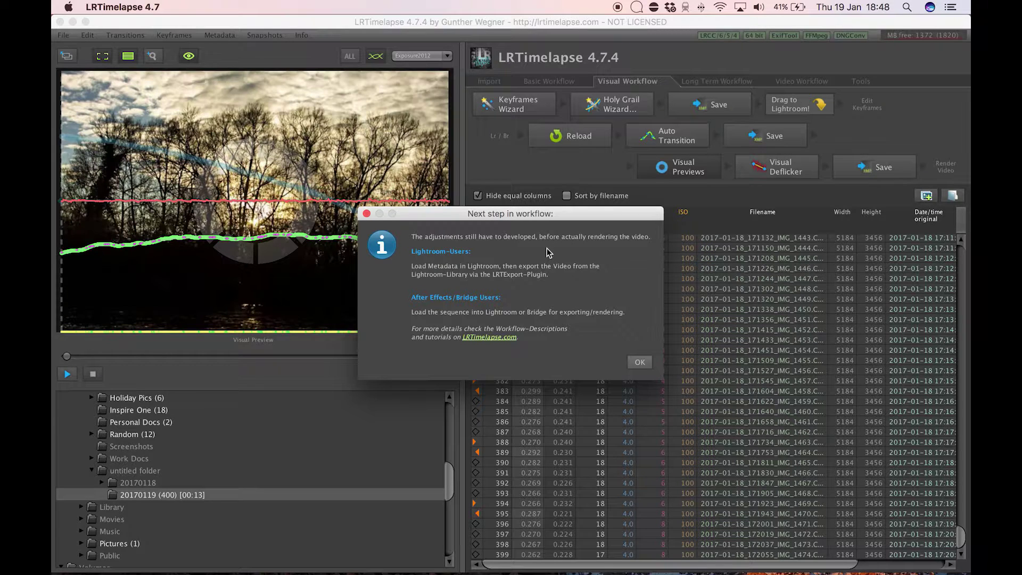
pyautogui.click(639, 362)
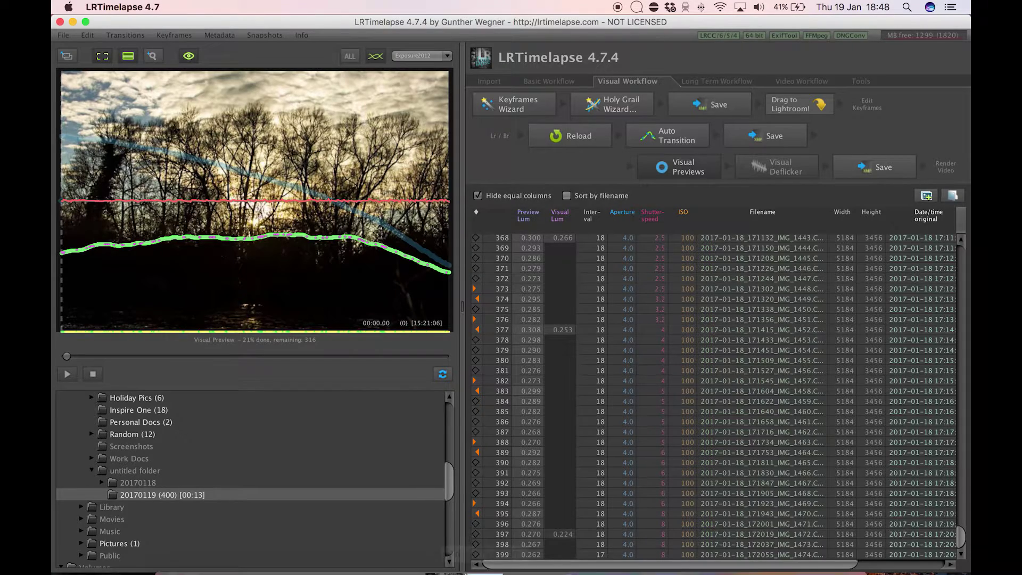
# - Switch to Lightroom and change the filmstrip filter to 00 LRT4 Full Sequence
pyautogui.click(491, 542)
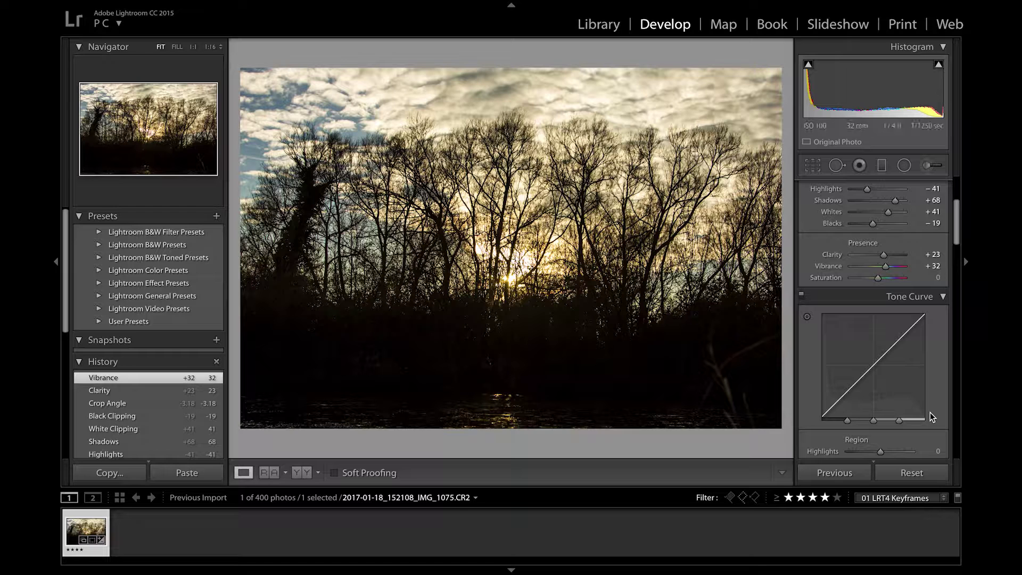
pyautogui.click(892, 500)
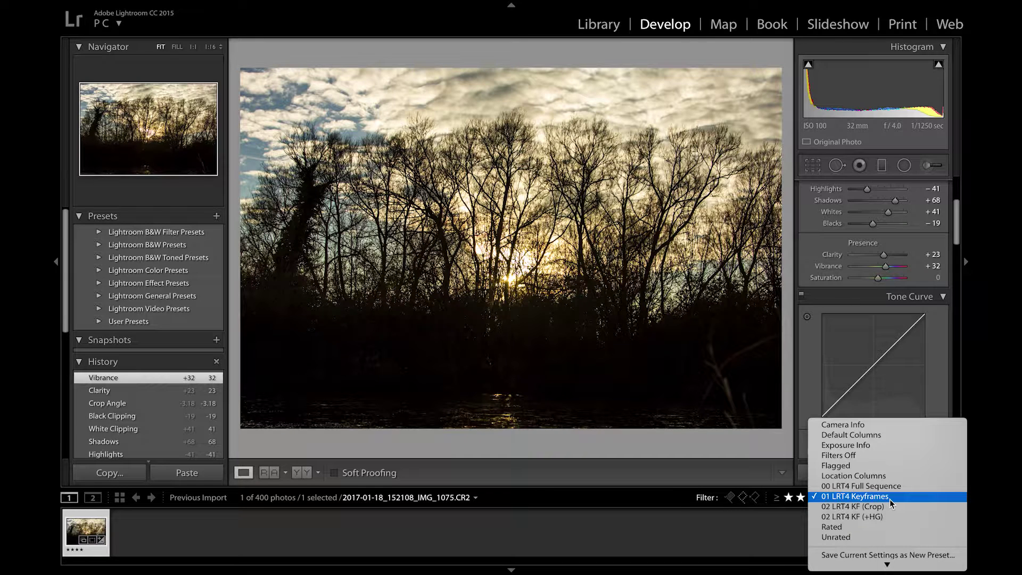
pyautogui.click(889, 486)
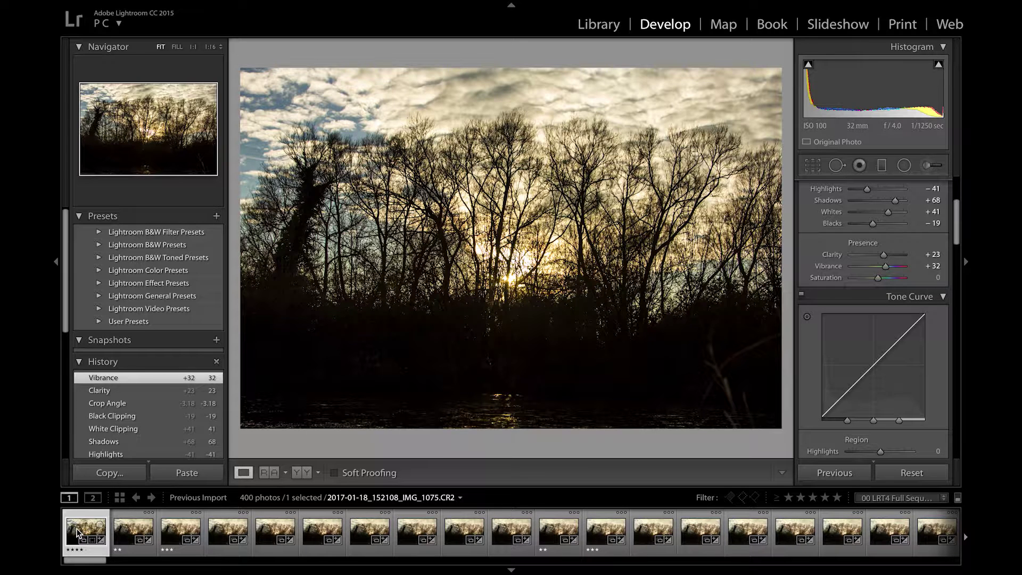
# - Read the metadata from the files for all photos in the sequence and check two of the frames
pyautogui.hotkey('ctrl', 'a')
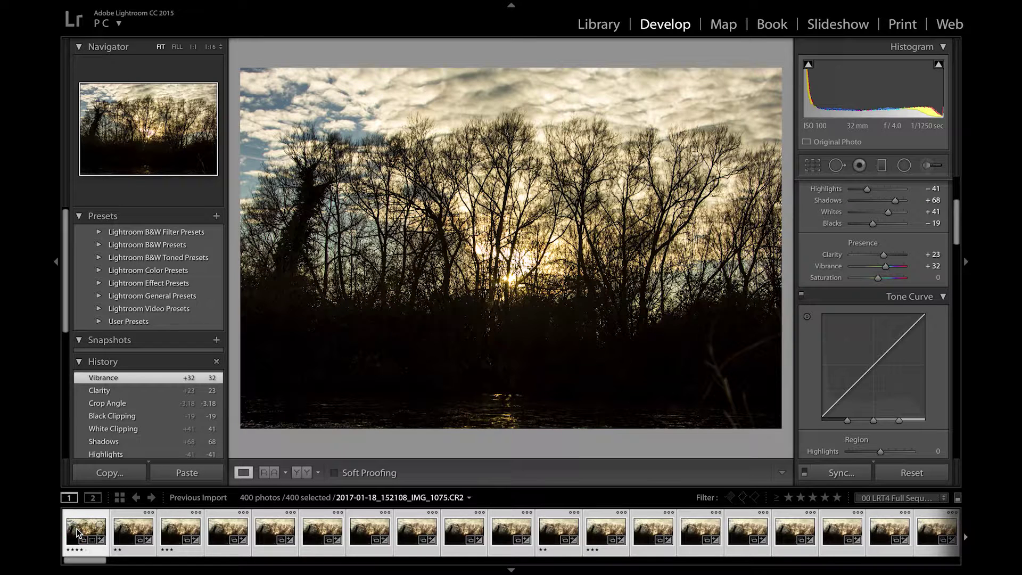
pyautogui.rightClick(77, 532)
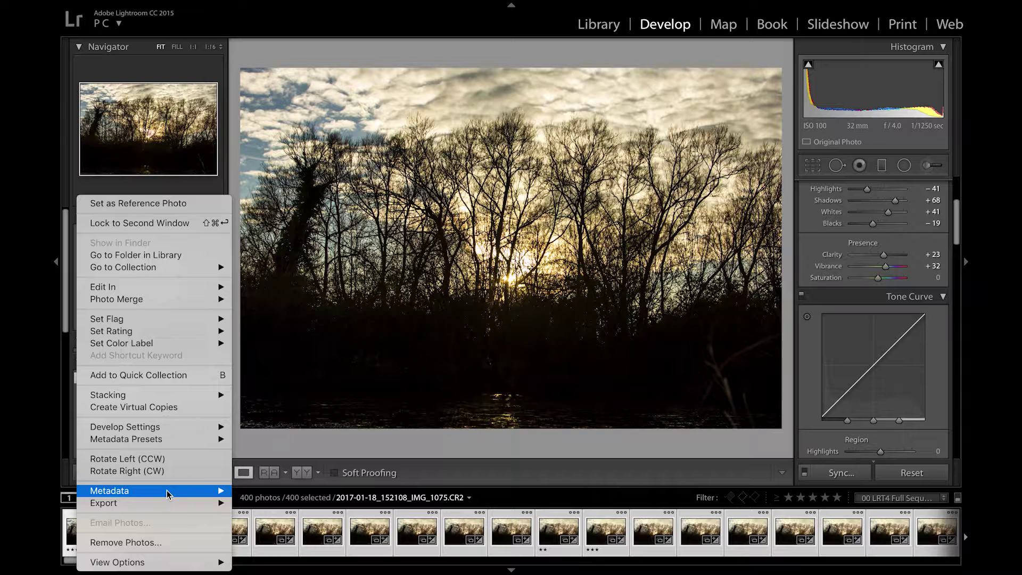
pyautogui.moveTo(166, 494)
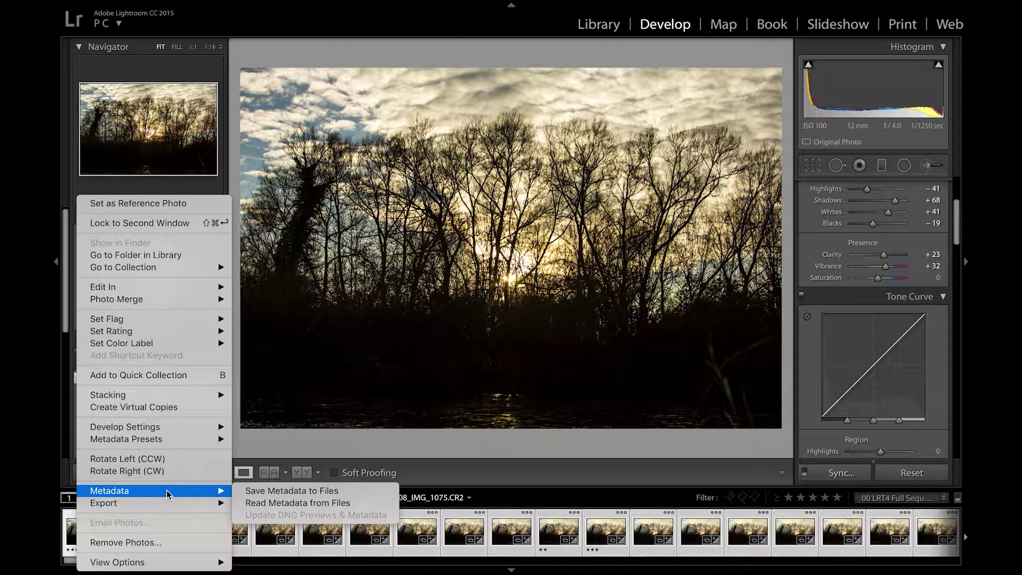
pyautogui.click(270, 503)
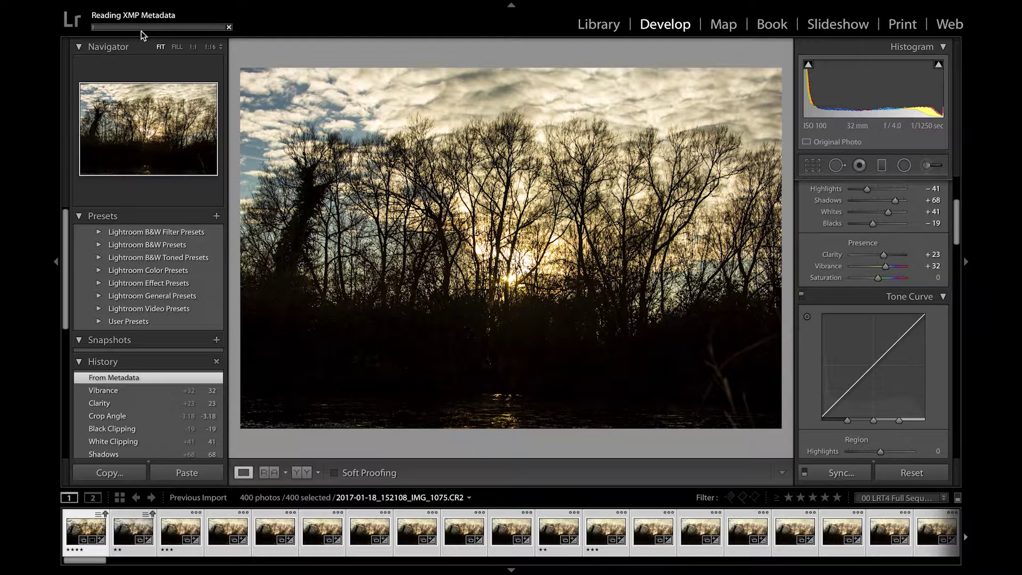
pyautogui.click(837, 534)
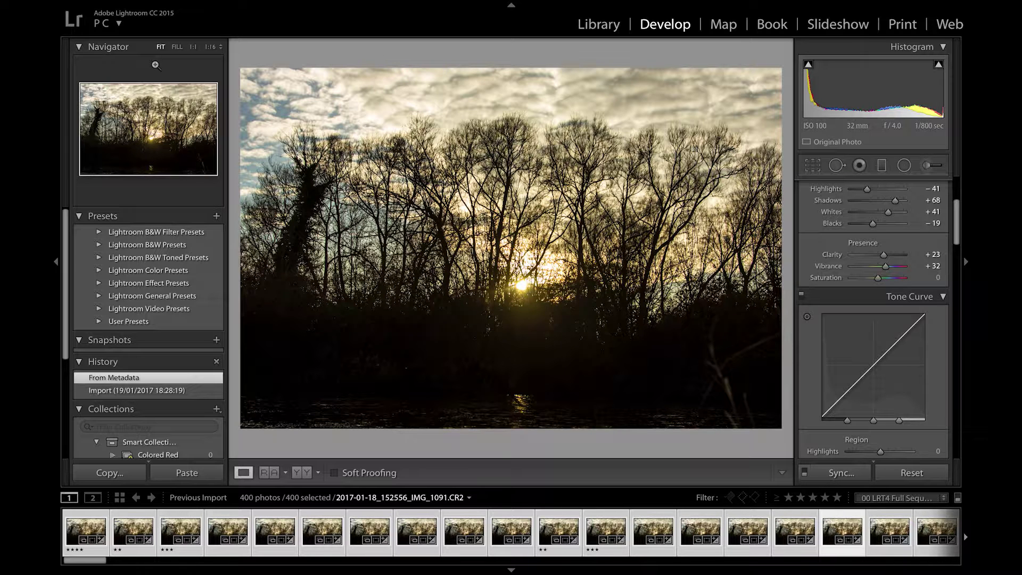
pyautogui.click(607, 529)
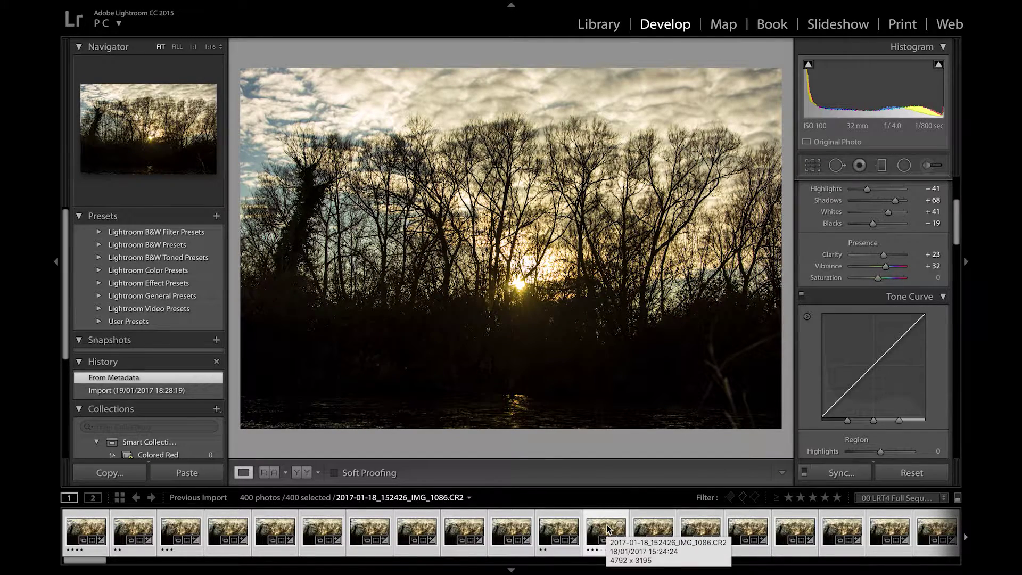
# - Try to export all the photos from the Library with the LRT (JPG, 4K) preset
pyautogui.click(599, 24)
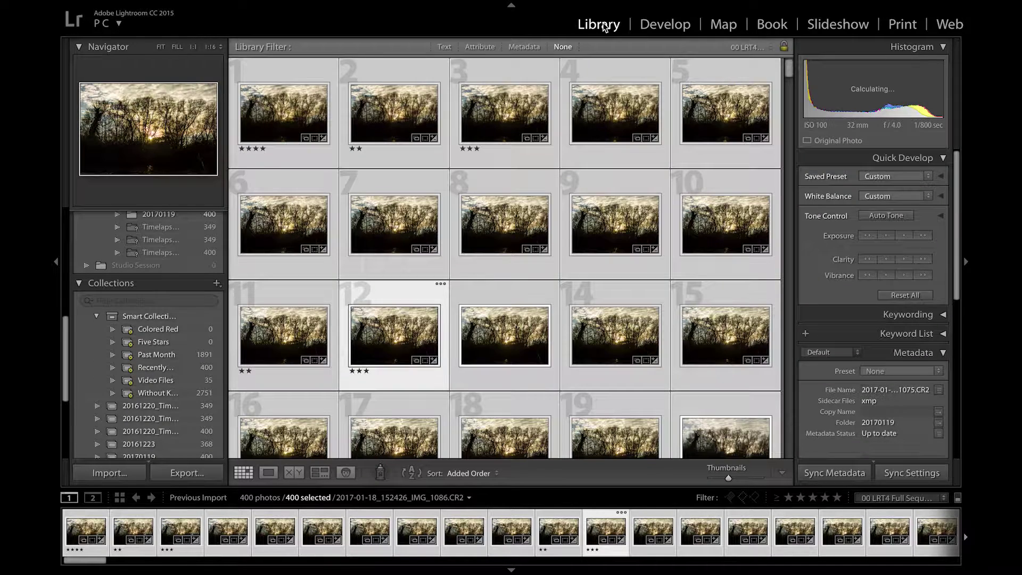
pyautogui.click(187, 473)
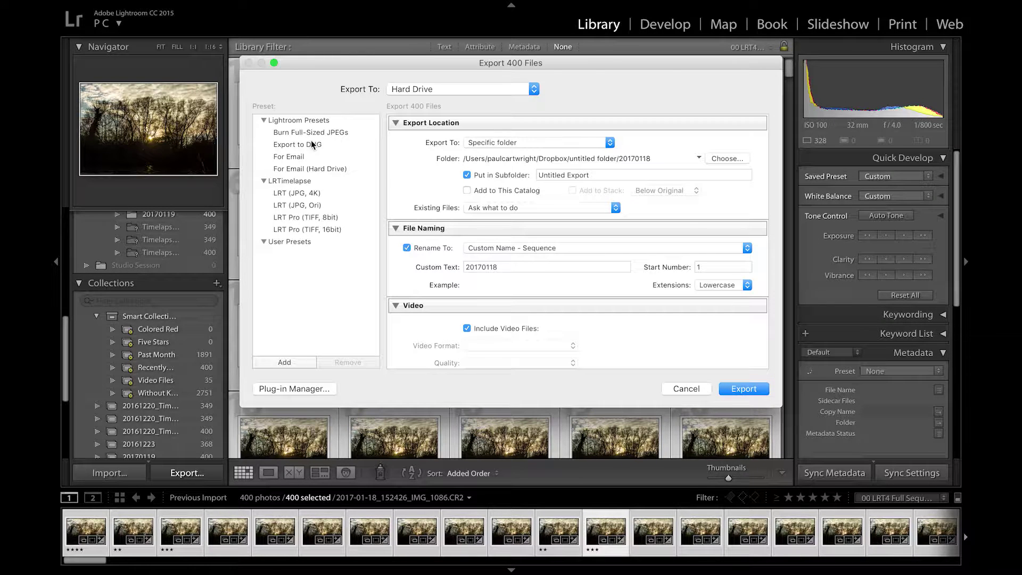
pyautogui.click(304, 194)
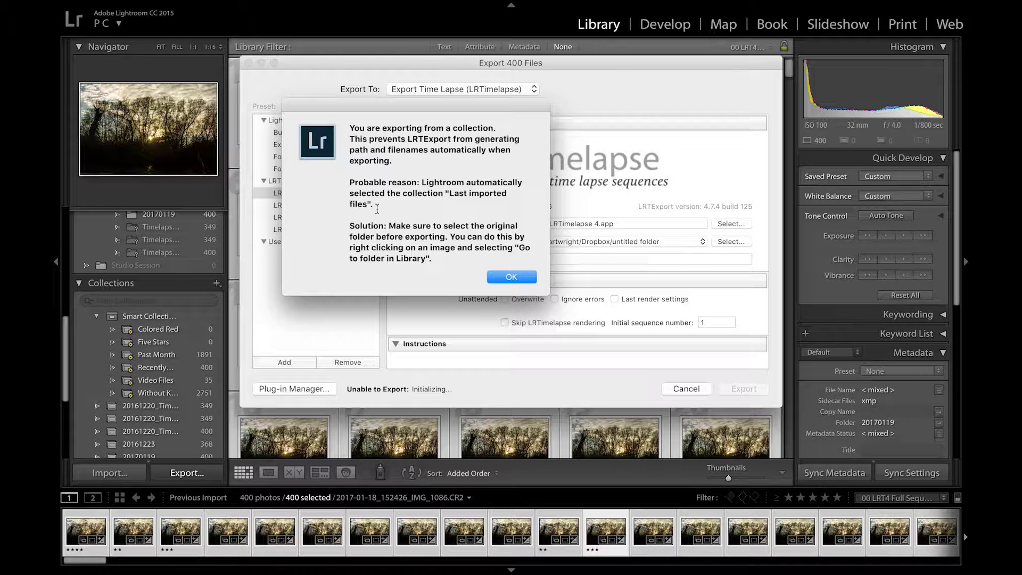
pyautogui.click(511, 278)
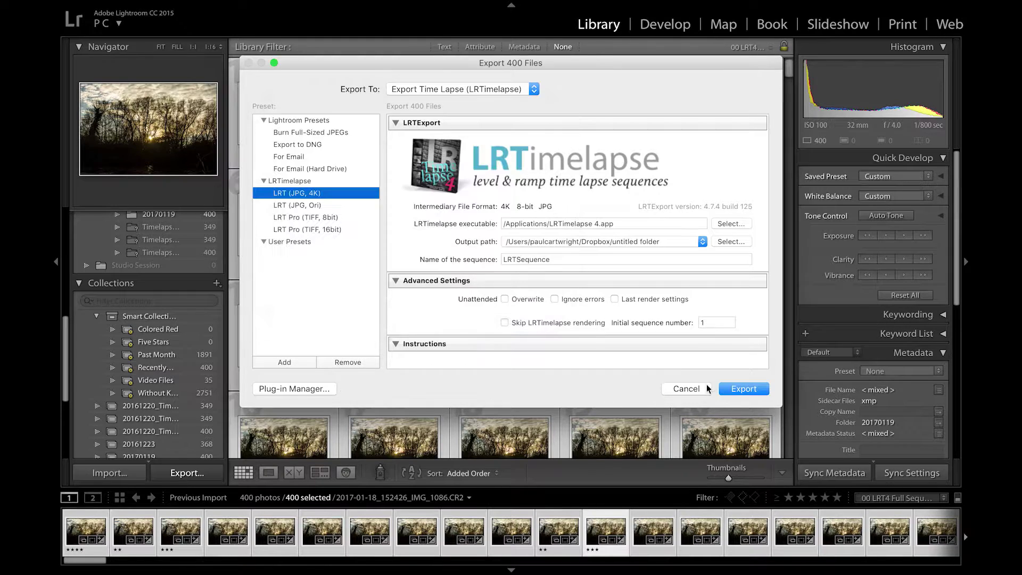
pyautogui.click(687, 388)
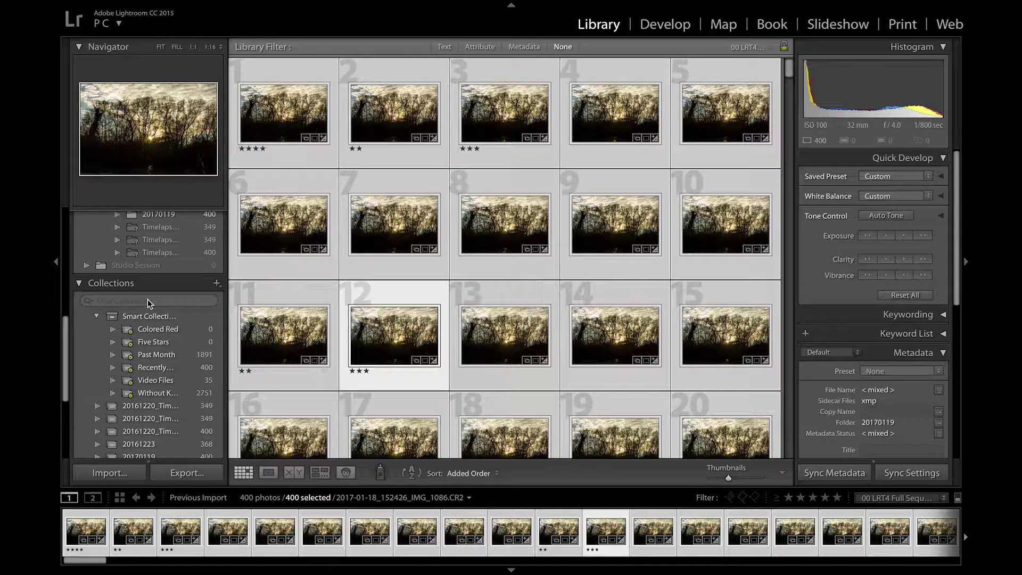
# - Show the photos of the 20170119 folder, inside the Dropbox untitled folder, in the Library
pyautogui.scroll(-4, 152, 366)
pyautogui.scroll(3, 152, 367)
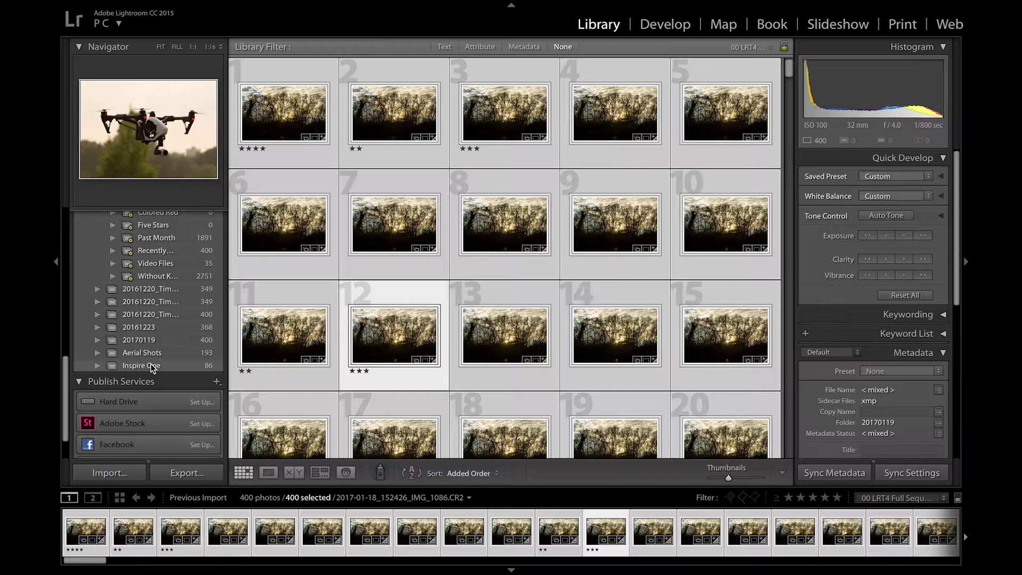
pyautogui.scroll(6, 152, 367)
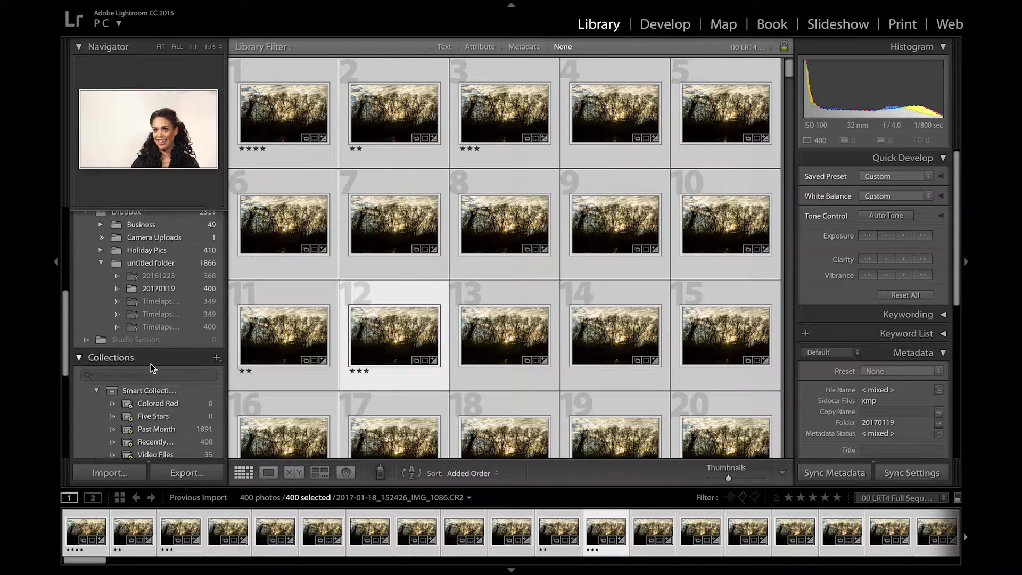
pyautogui.scroll(2, 152, 368)
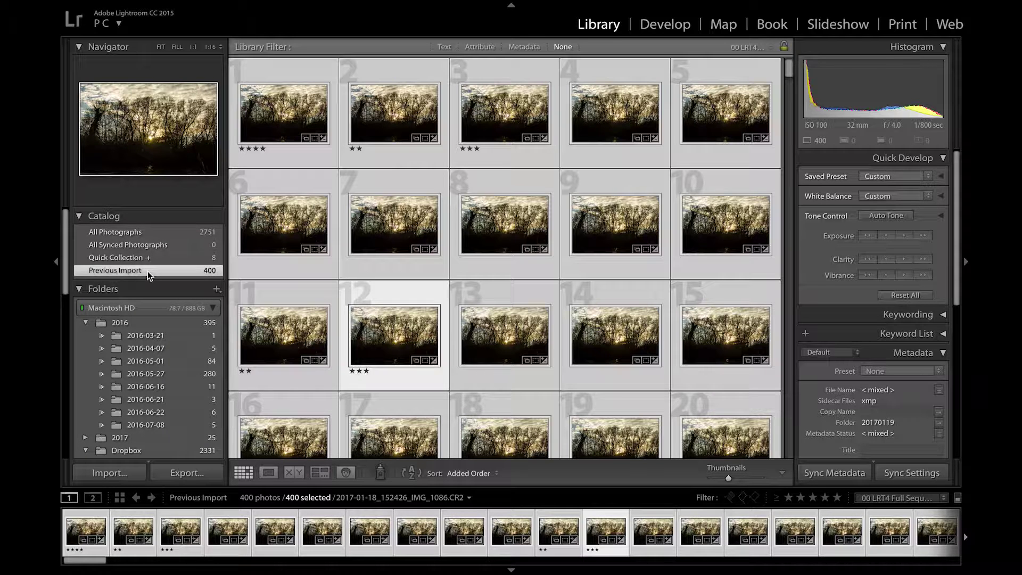
pyautogui.scroll(-1, 150, 276)
pyautogui.scroll(-5, 149, 275)
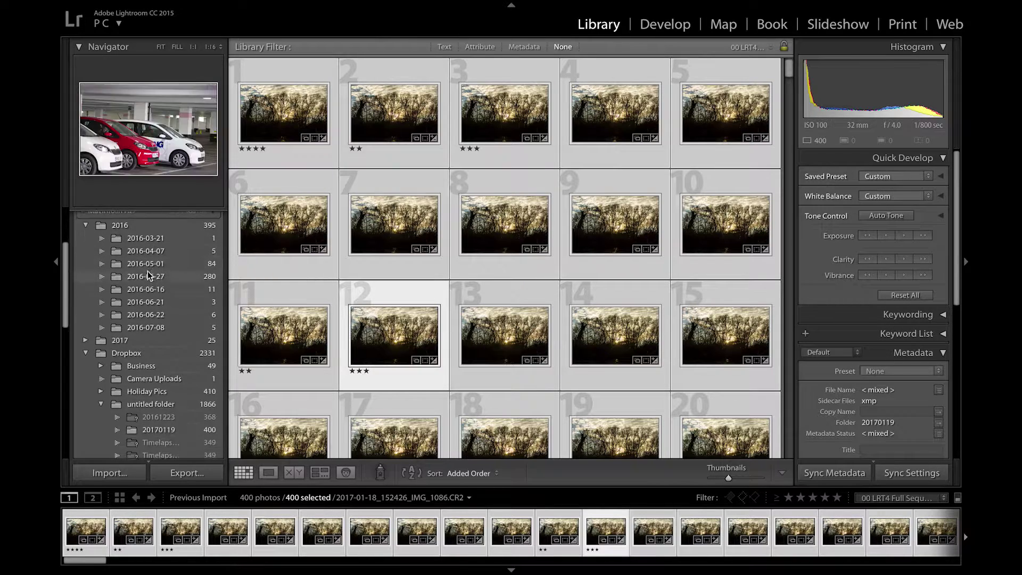
pyautogui.scroll(-5, 149, 275)
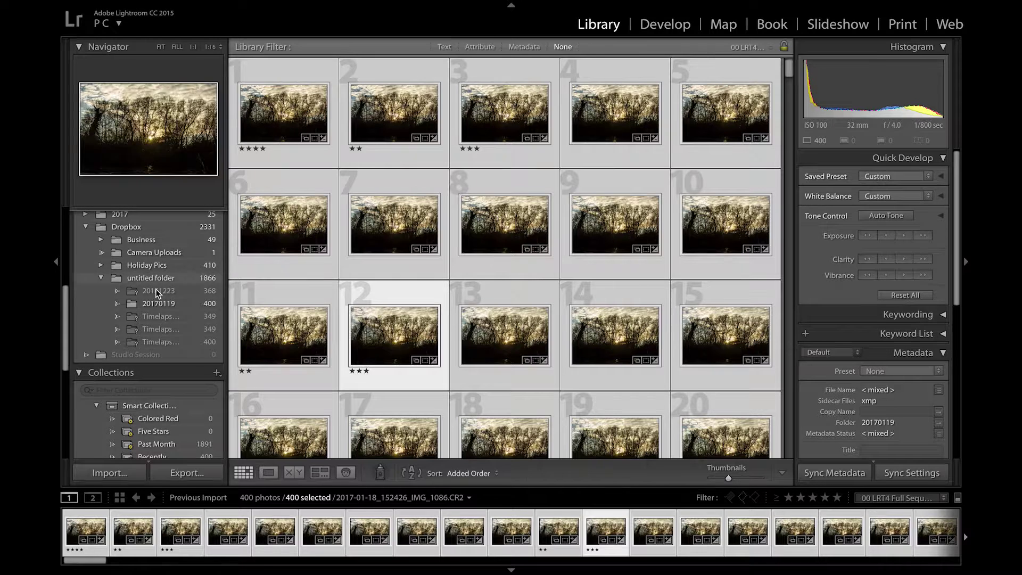
pyautogui.click(158, 304)
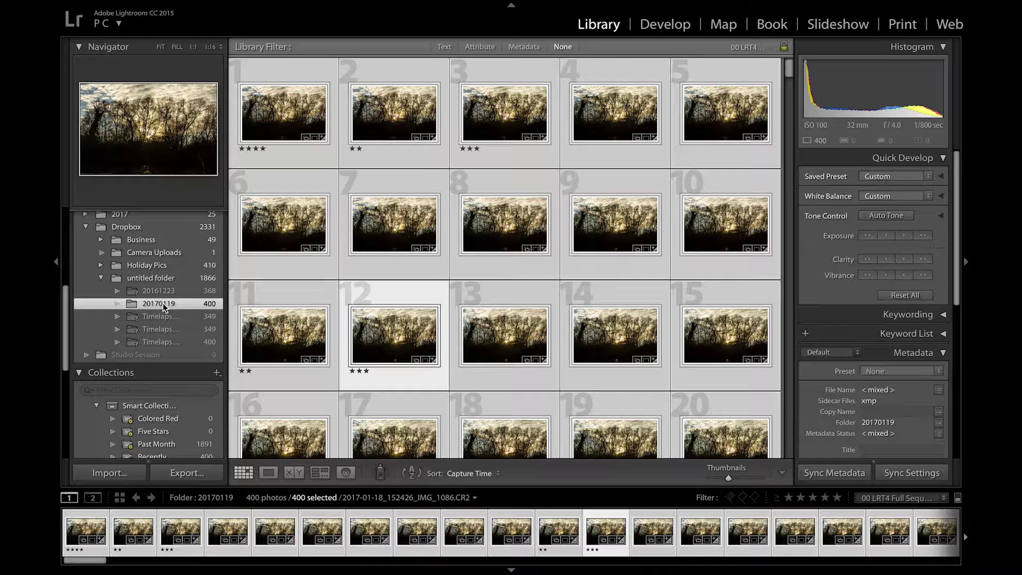
# - Start an export of the selected photos with the LRT (JPG, 4K) preset and read the LRTimelapse export instructions
pyautogui.click(192, 474)
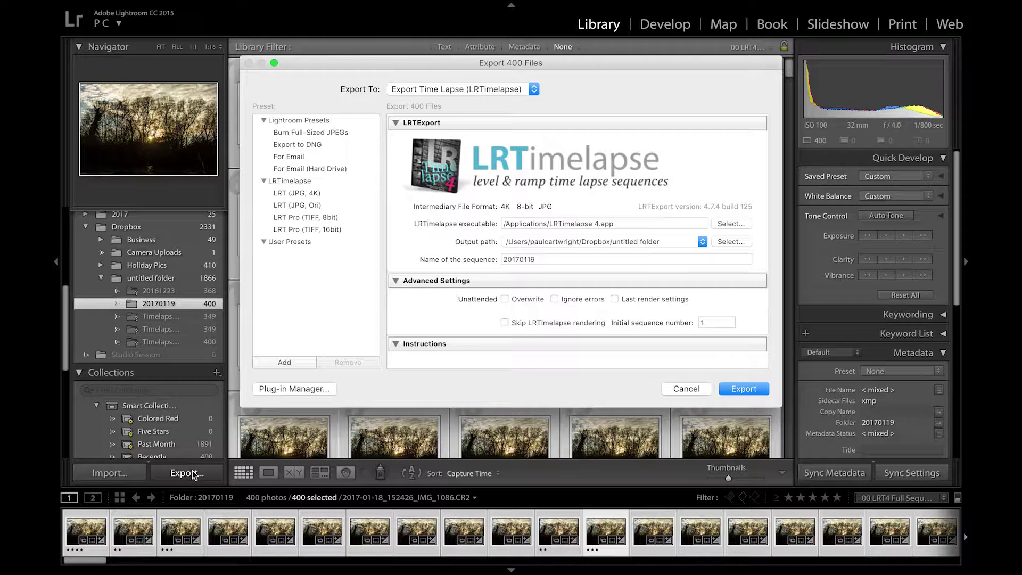
pyautogui.click(298, 194)
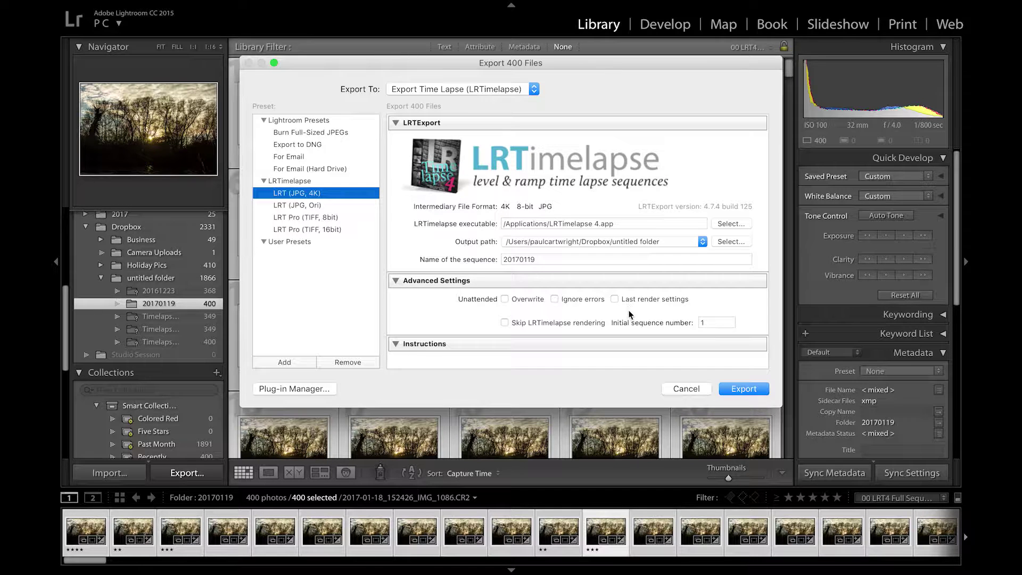
pyautogui.scroll(-5, 629, 314)
pyautogui.scroll(-4, 629, 314)
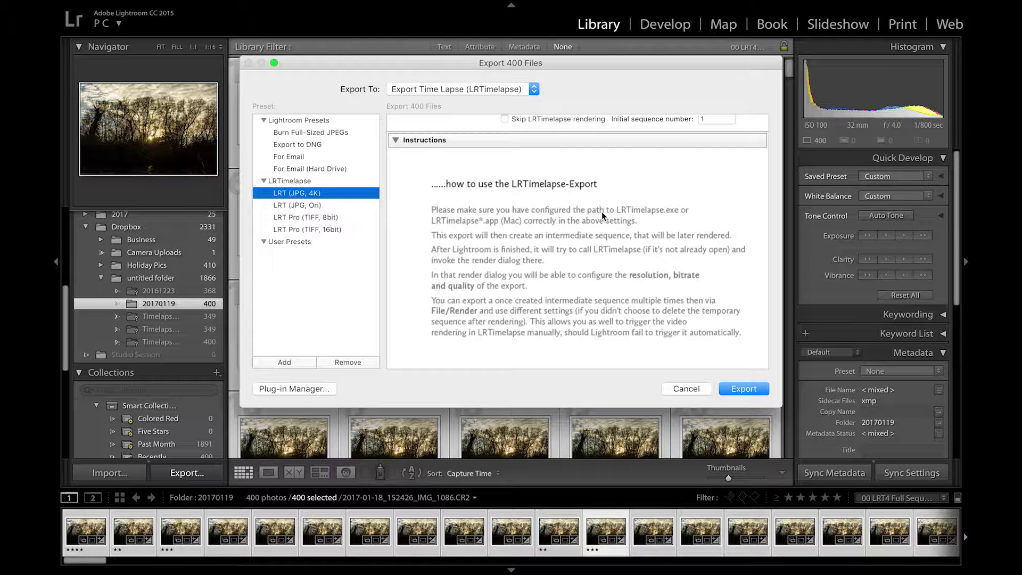
pyautogui.scroll(1, 648, 236)
pyautogui.scroll(10, 647, 236)
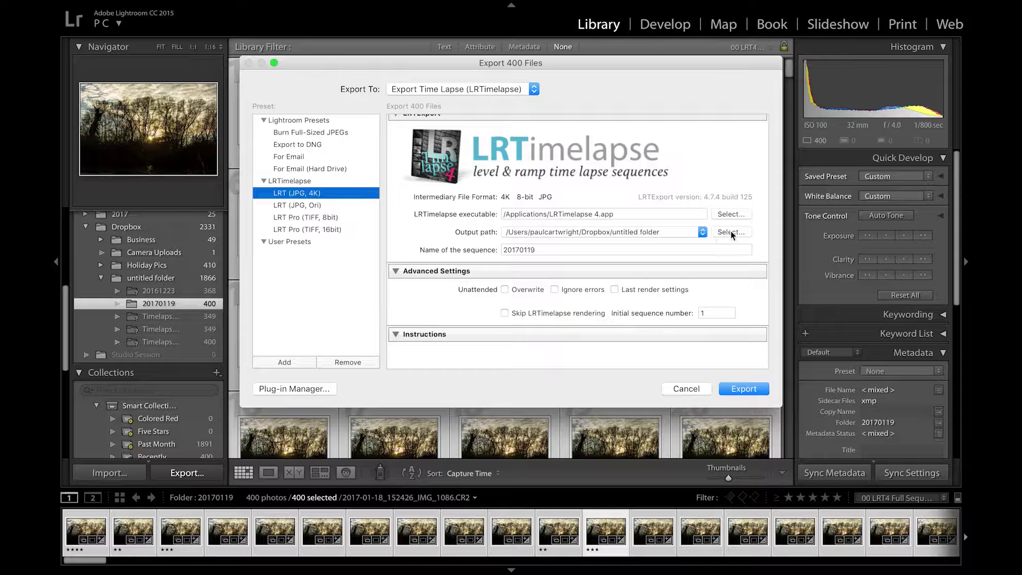
# - Create a new folder named LR Output inside the 20170119 folder while choosing the export's output path
pyautogui.click(731, 232)
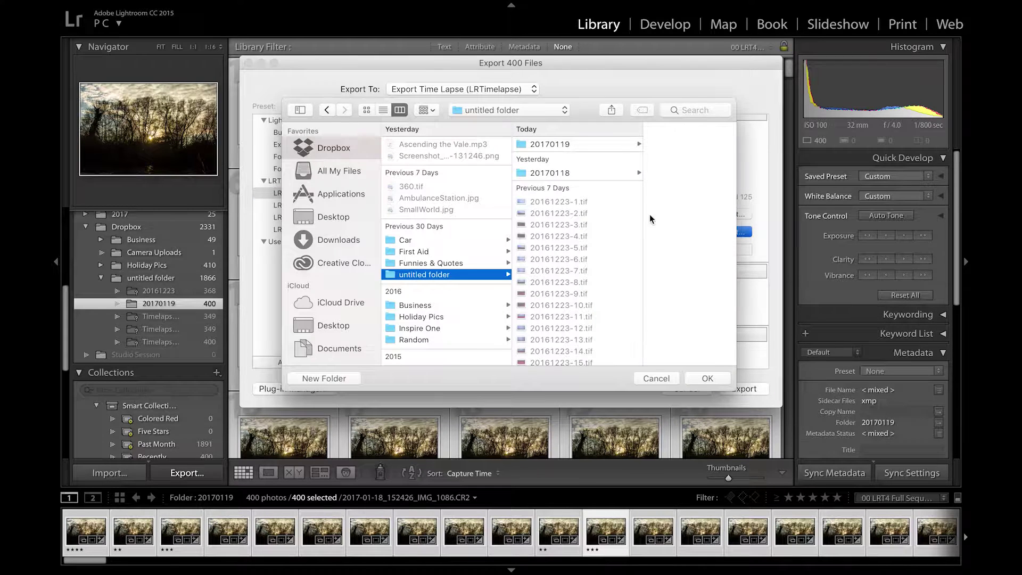
pyautogui.click(559, 144)
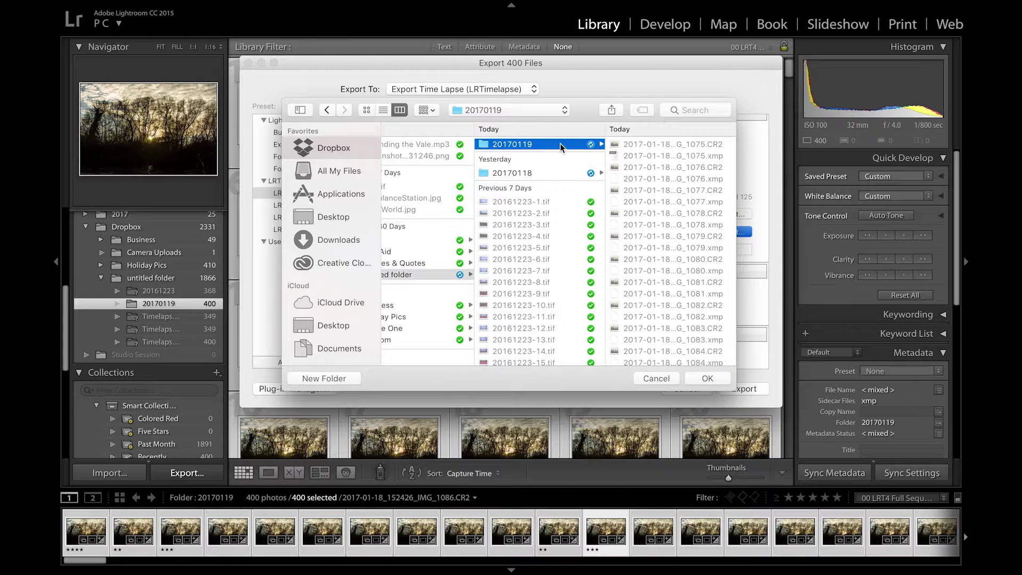
pyautogui.click(324, 378)
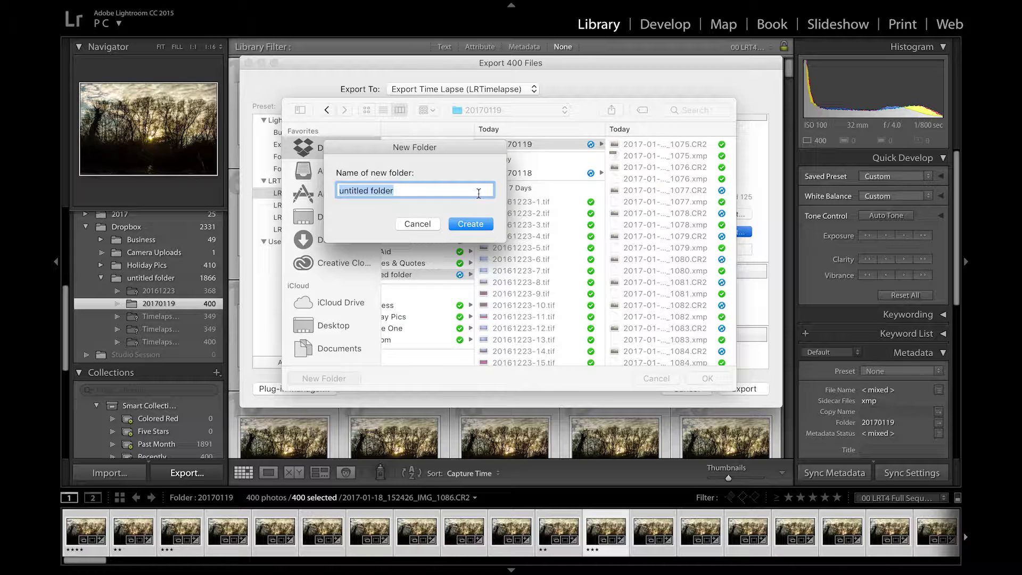
pyautogui.write('LR Output')
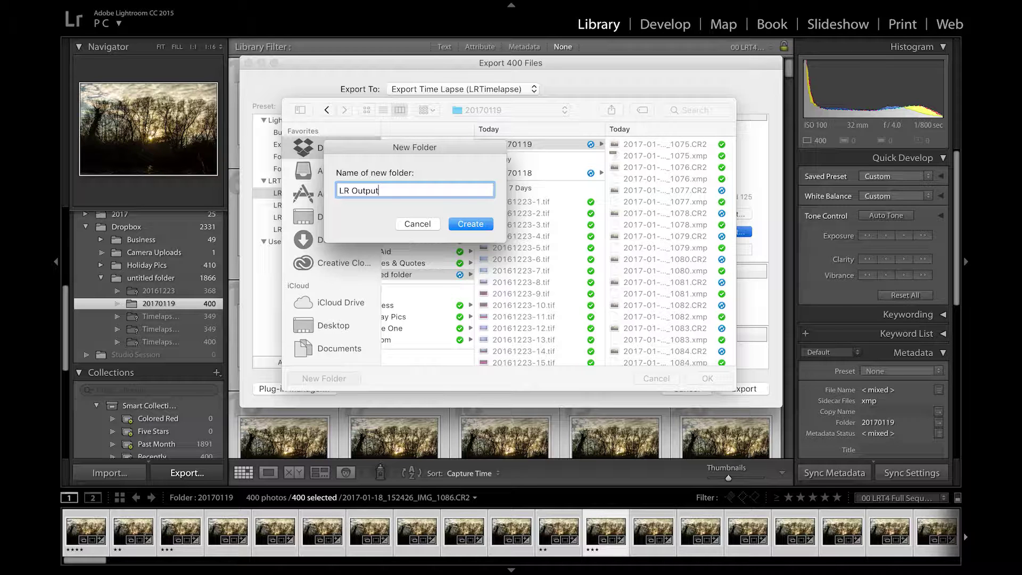
pyautogui.click(469, 226)
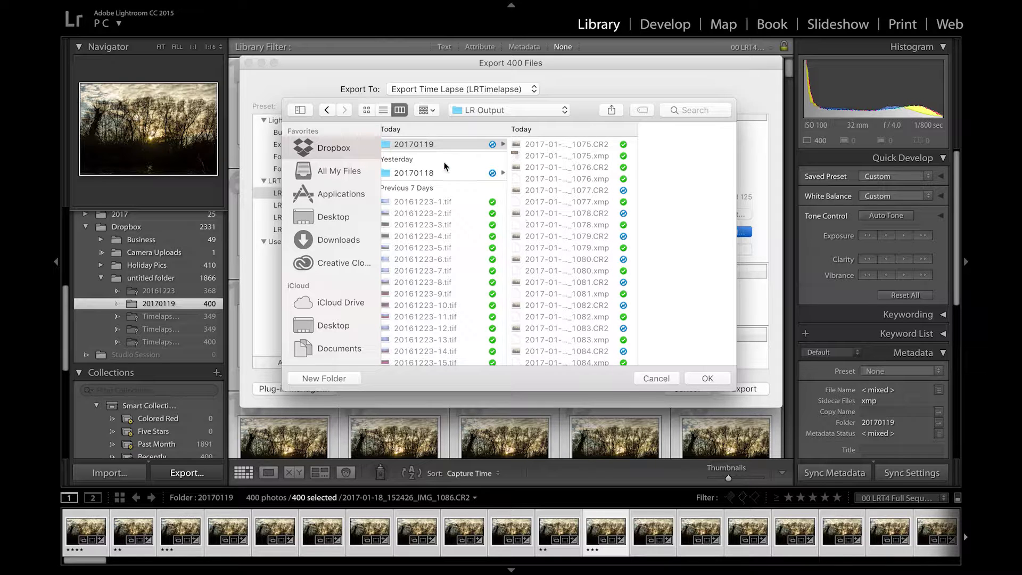
# - Find the LR Output folder at the end of the 20170119 folder and set it as the export's output path
pyautogui.click(451, 149)
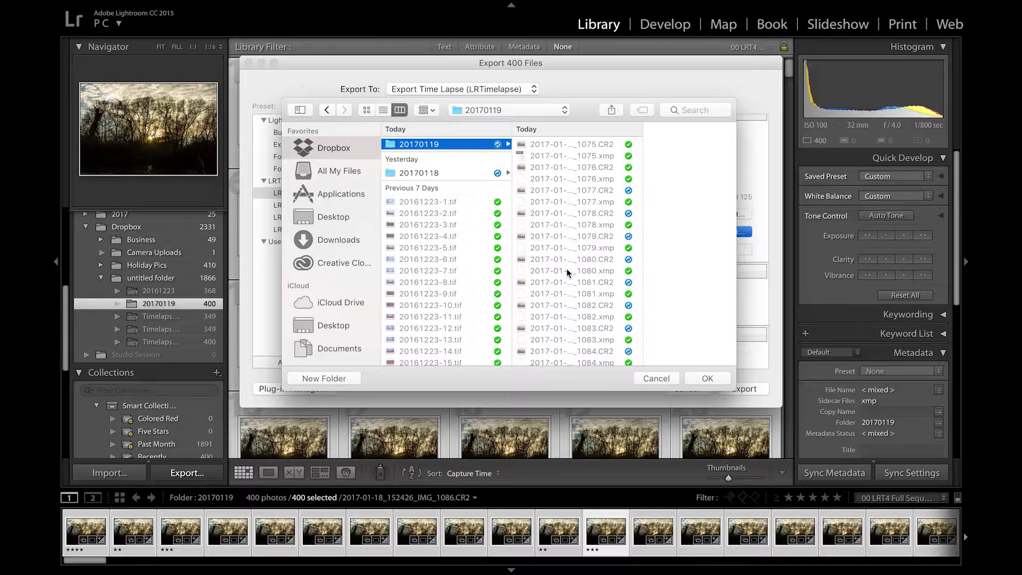
pyautogui.scroll(-3, 569, 273)
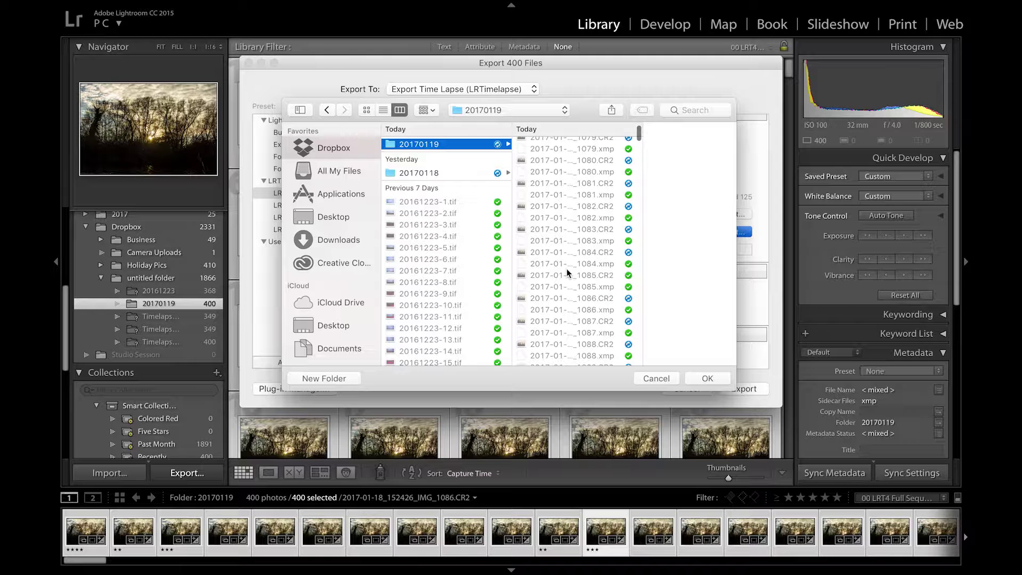
pyautogui.scroll(-15, 568, 273)
pyautogui.scroll(-9, 568, 273)
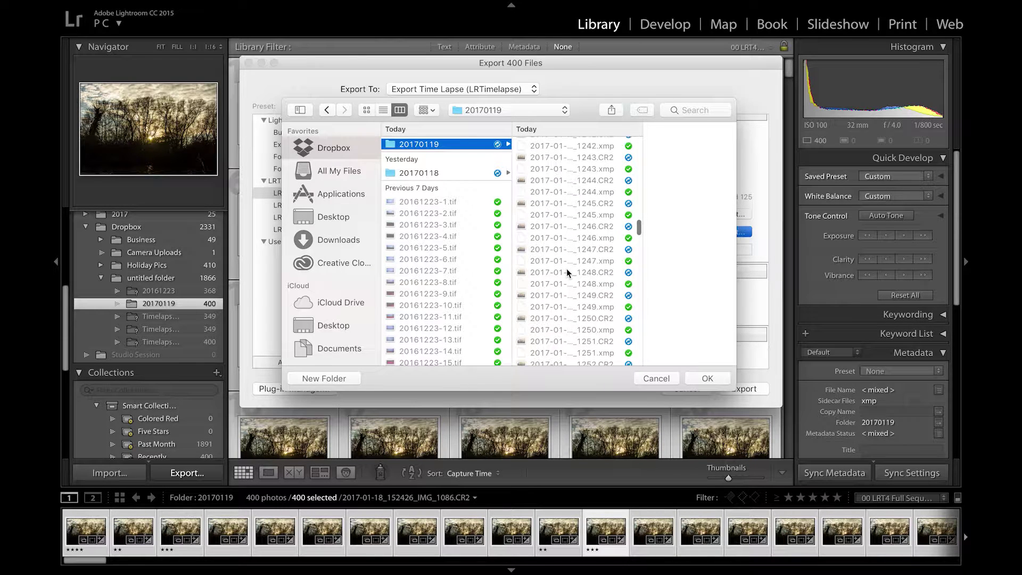
pyautogui.scroll(-12, 573, 316)
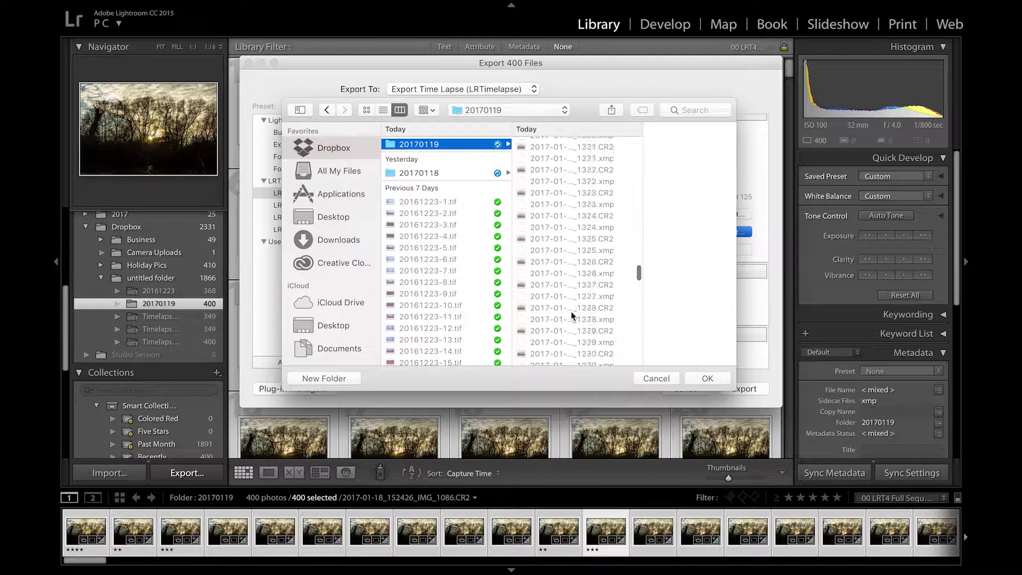
pyautogui.scroll(-6, 572, 316)
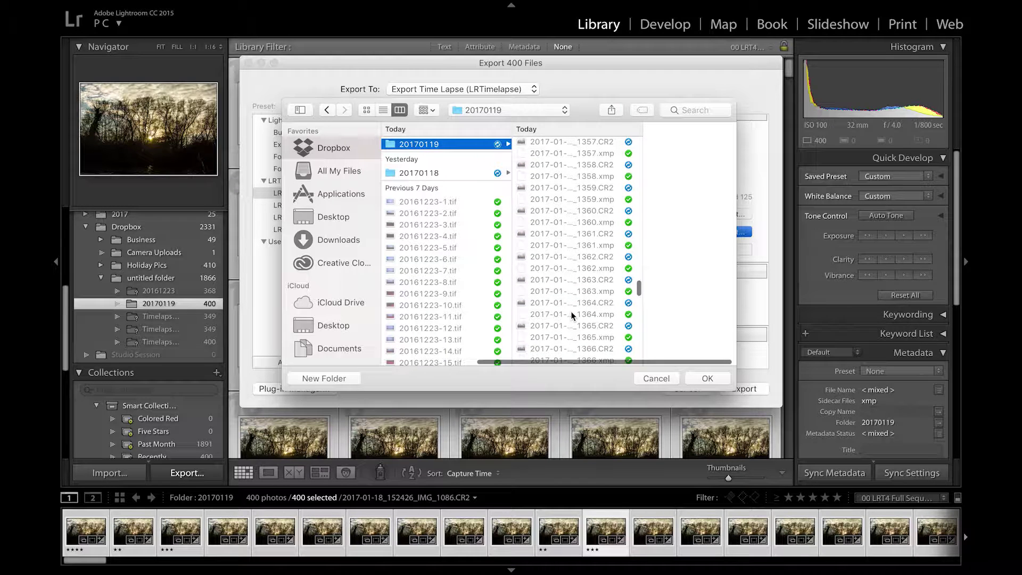
pyautogui.scroll(-5, 573, 317)
pyautogui.scroll(-10, 573, 319)
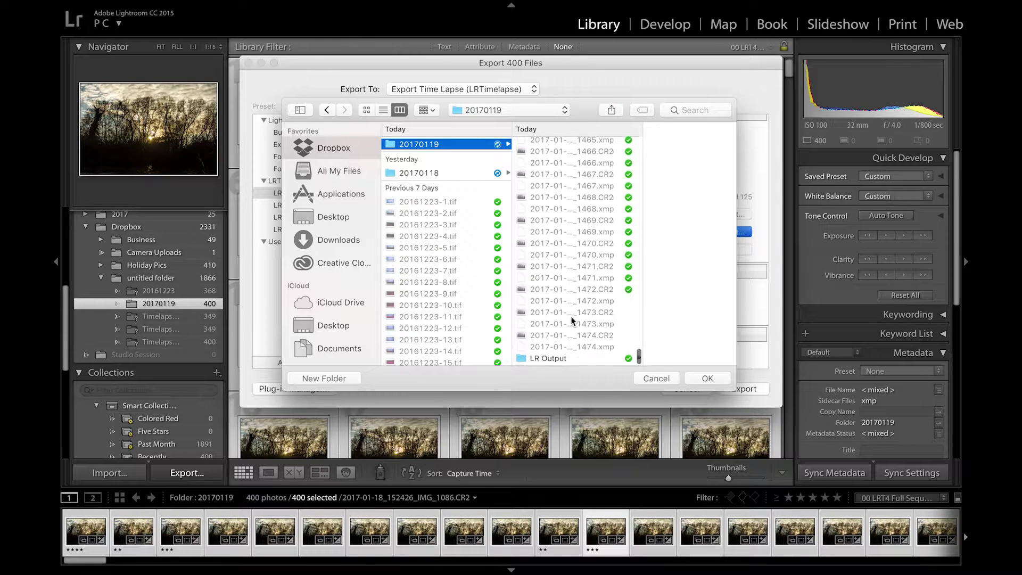
pyautogui.click(552, 361)
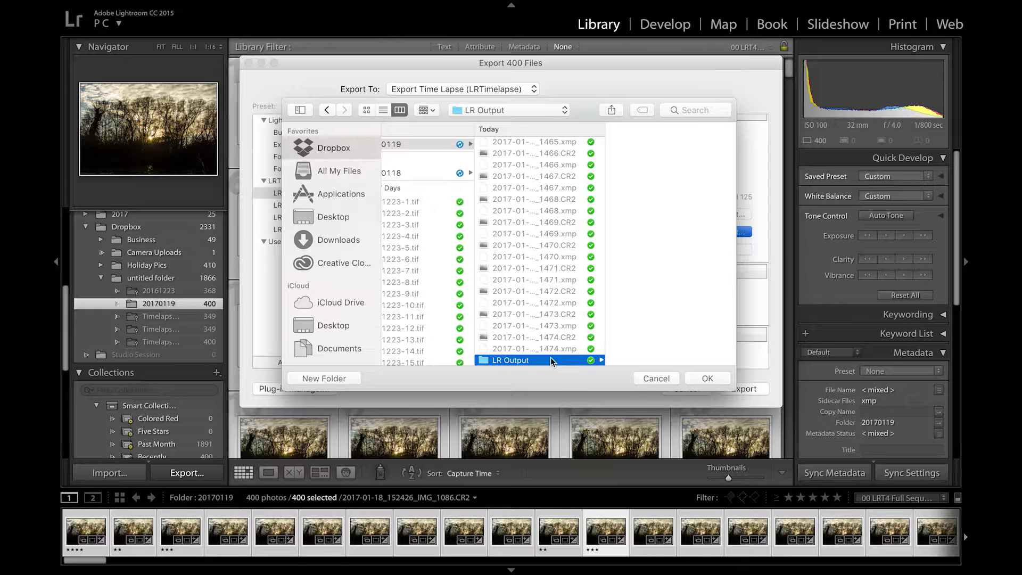
pyautogui.click(707, 379)
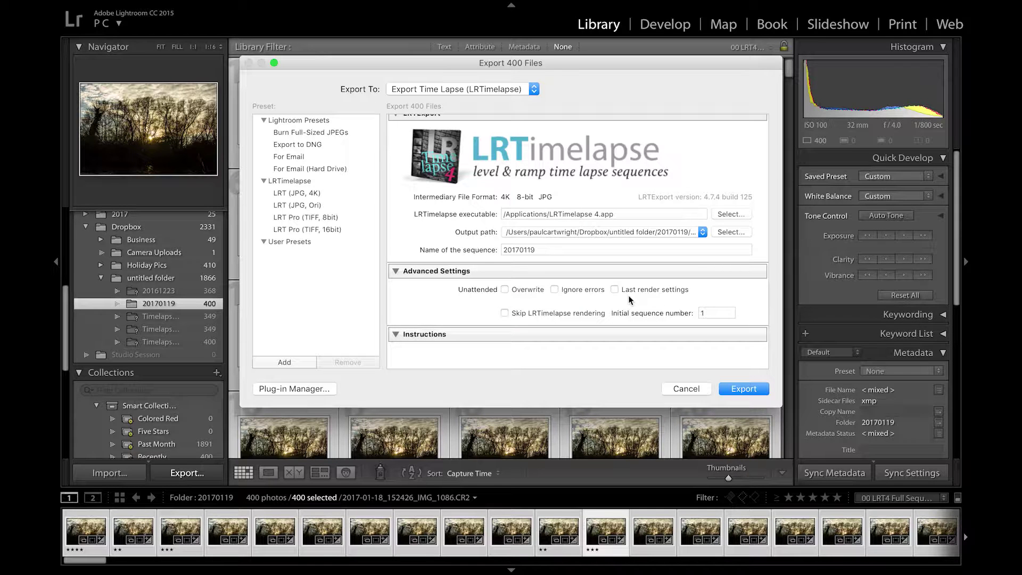
# - Export the sequence, dismiss the render-task notice and switch to LRTimelapse
pyautogui.click(745, 389)
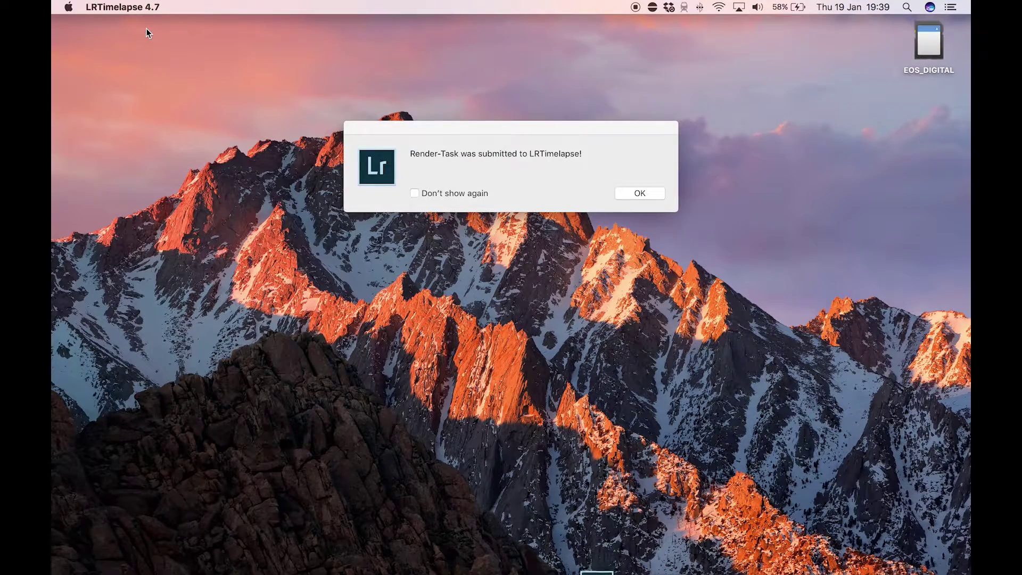
pyautogui.click(636, 192)
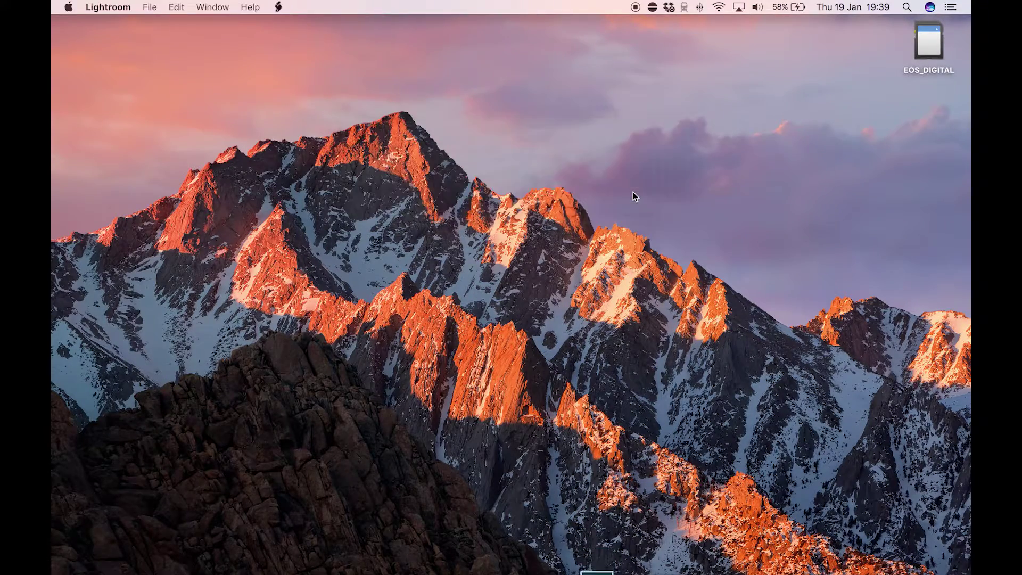
pyautogui.moveTo(618, 565)
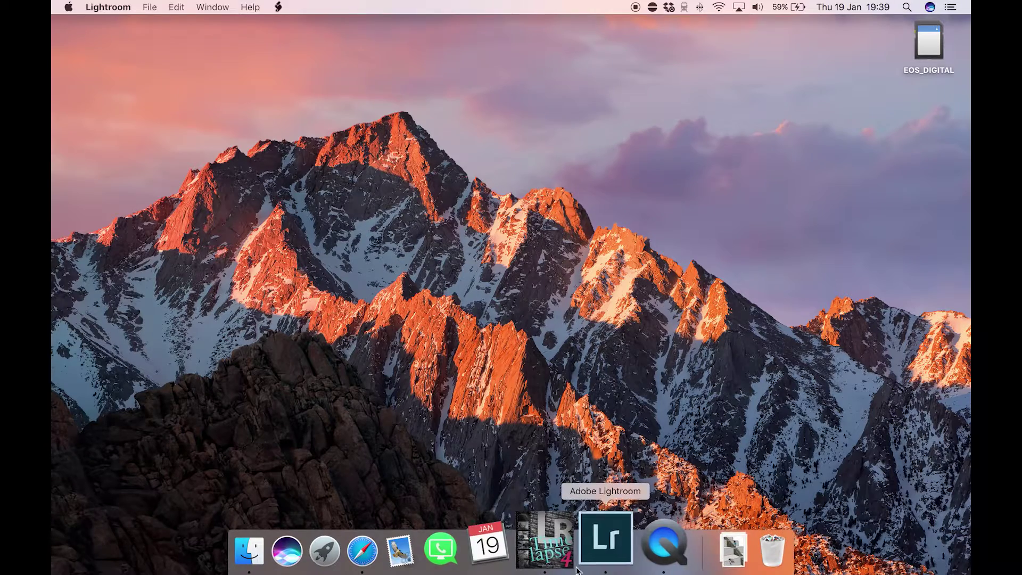
pyautogui.click(560, 551)
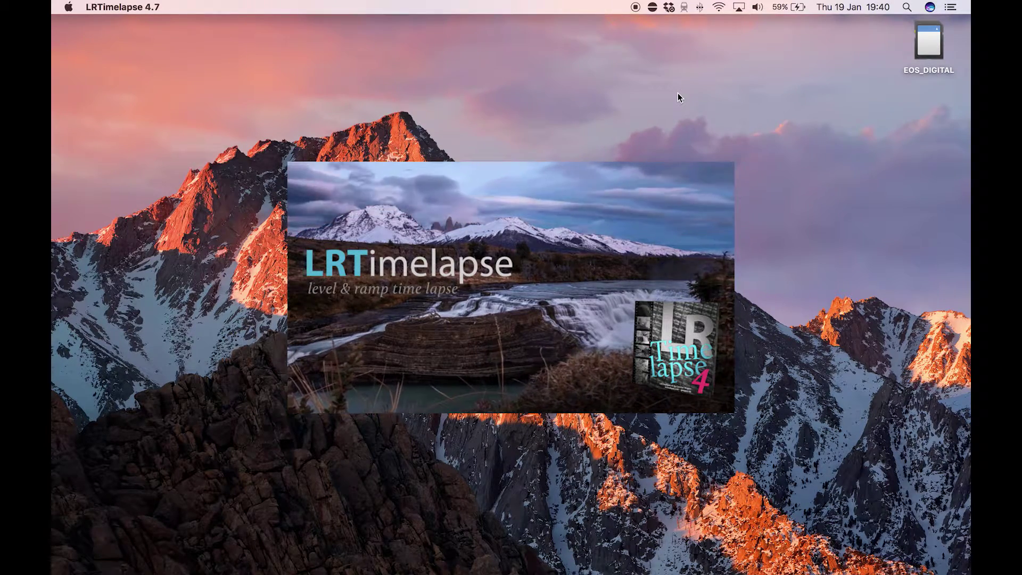
pyautogui.moveTo(559, 572)
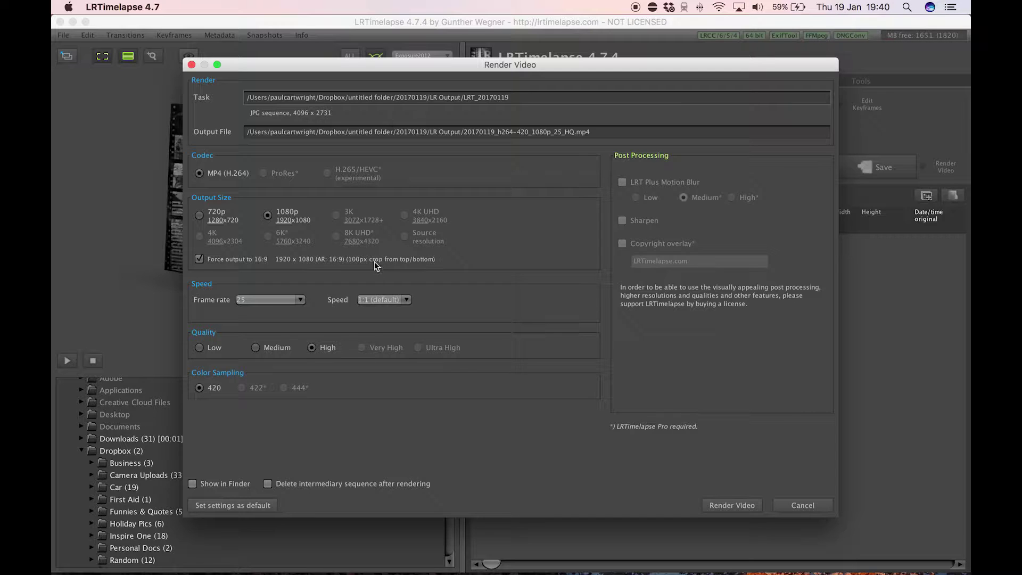
# - Render the video with the output forced to 16:9 and the intermediary sequence deleted after rendering
pyautogui.click(199, 259)
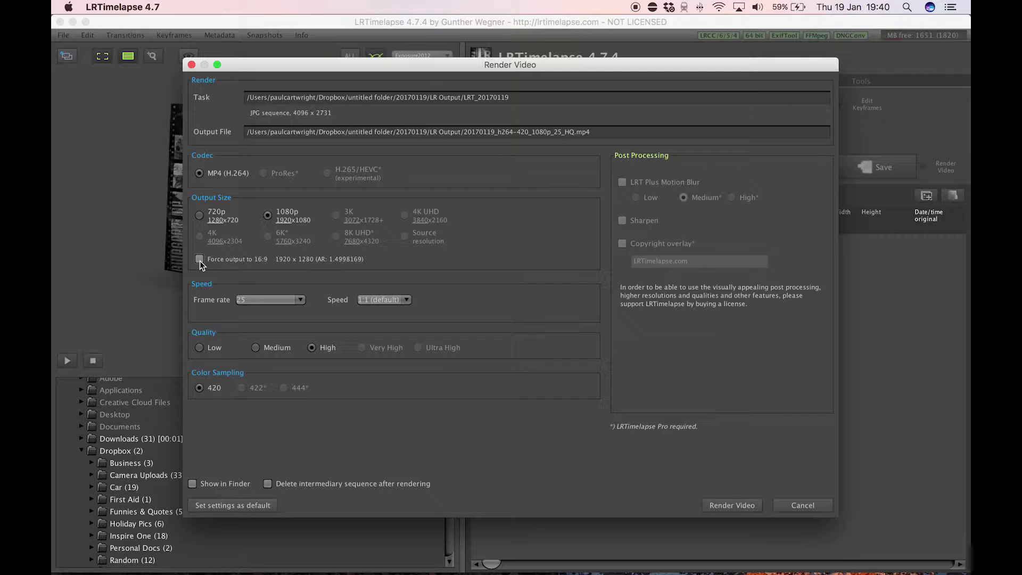
pyautogui.click(199, 260)
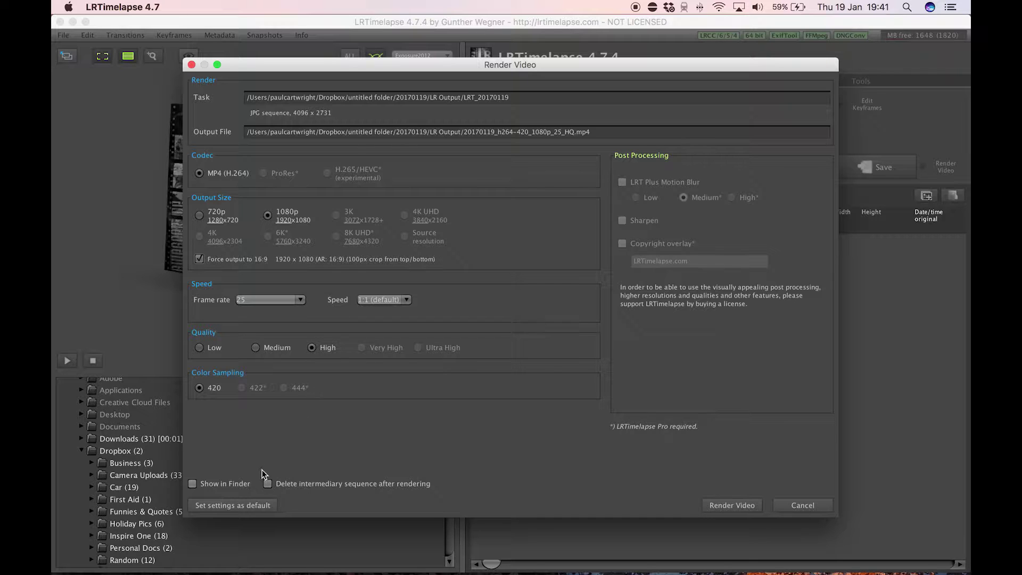
pyautogui.click(267, 484)
pyautogui.click(721, 505)
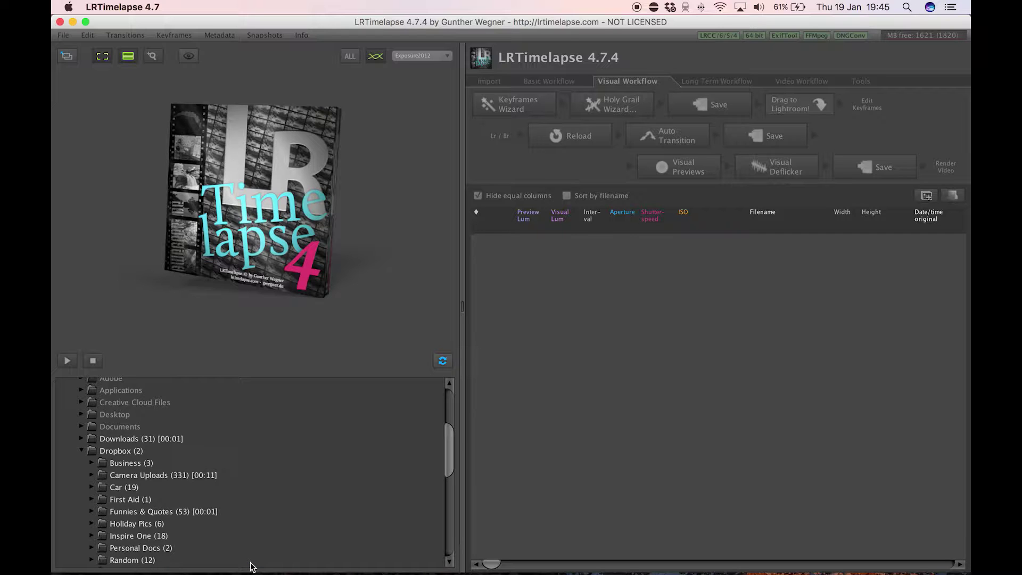
# - Switch to Finder, open the rendered 20170119 MP4 in QuickTime Player and play it full screen
pyautogui.click(293, 541)
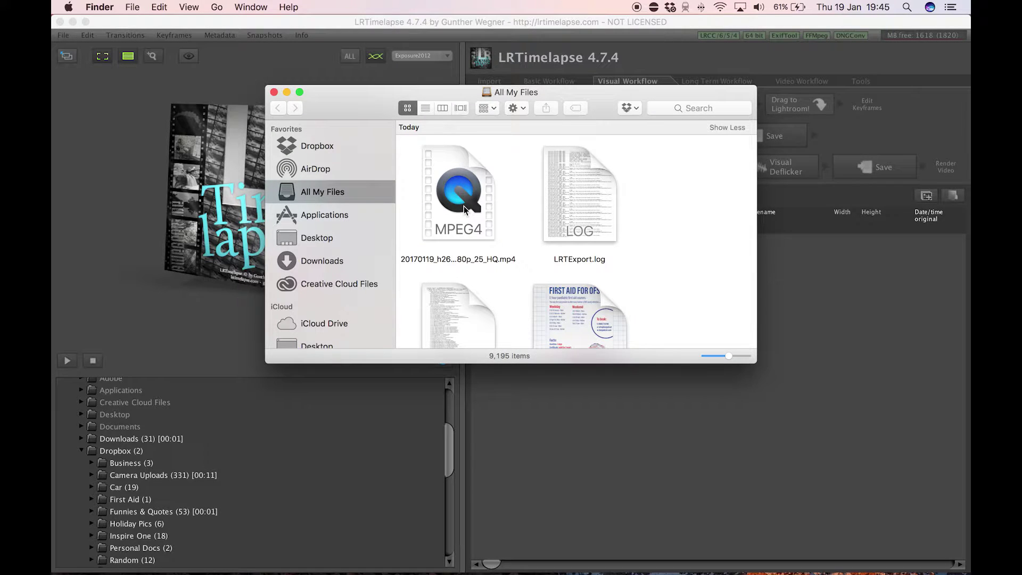
pyautogui.click(465, 209)
pyautogui.doubleClick(464, 206)
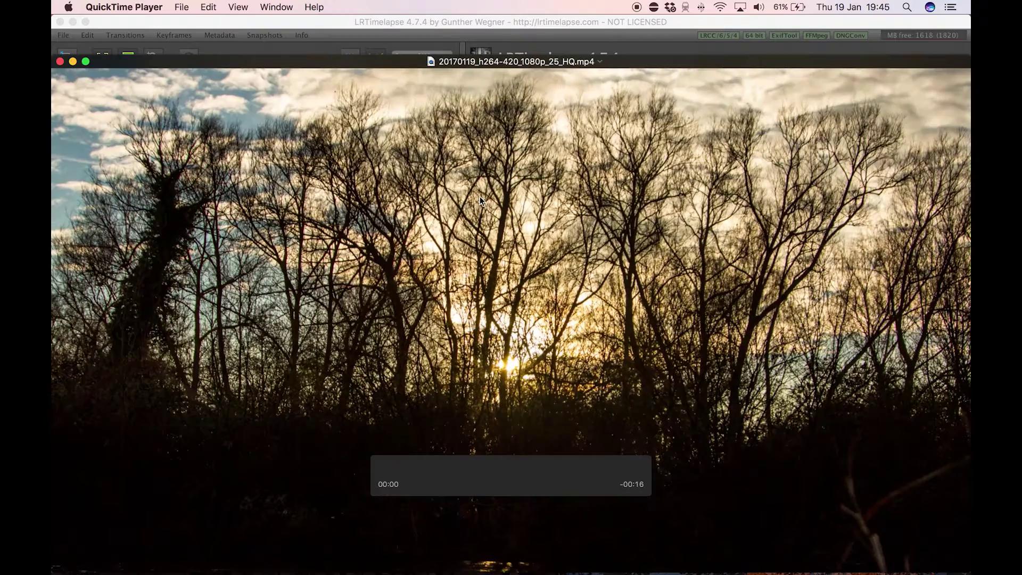
pyautogui.click(85, 62)
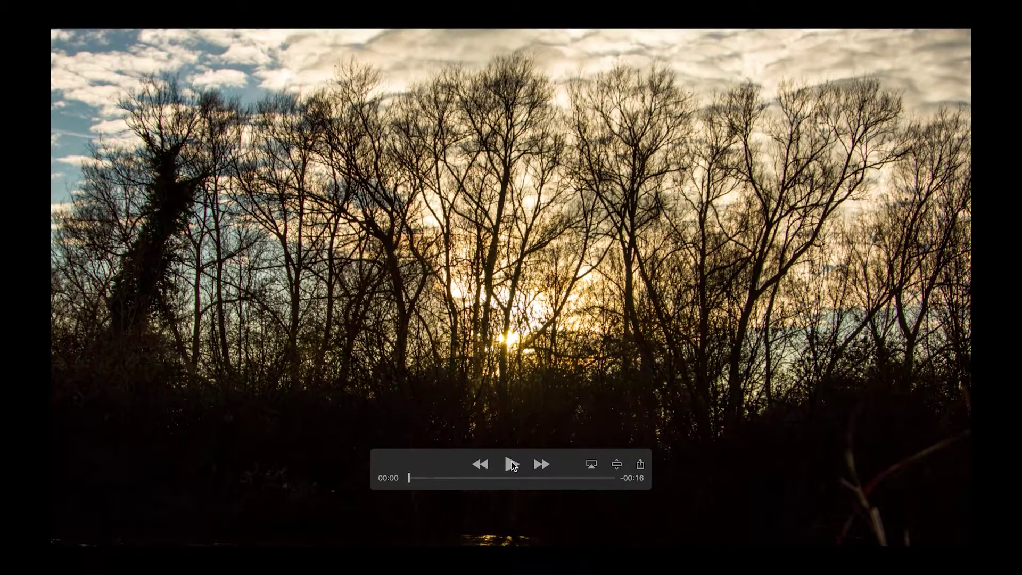
pyautogui.click(513, 464)
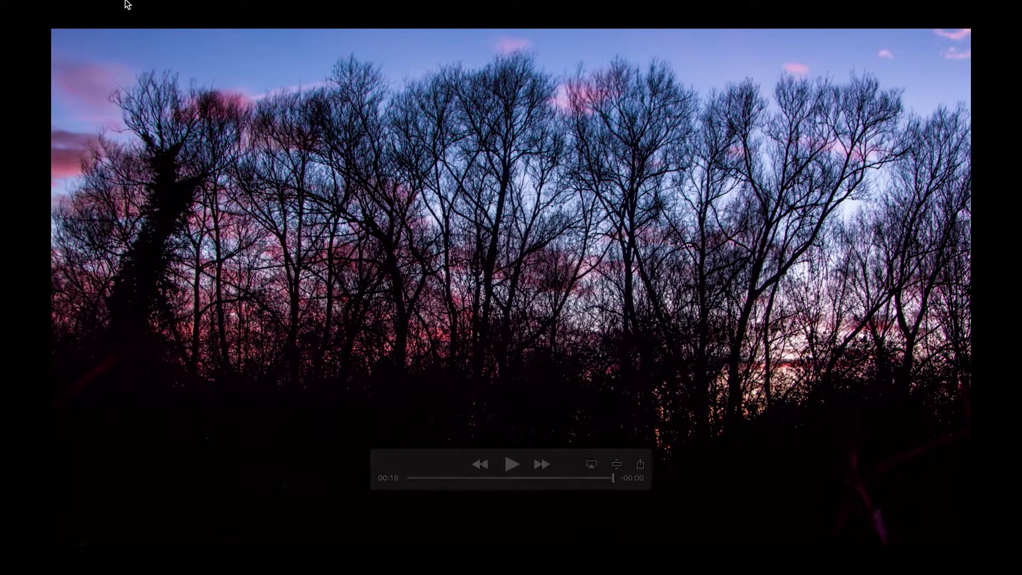
# - Close the full-screen video, the Finder window and the LRTimelapse window, and switch to Lightroom
pyautogui.moveTo(128, 6)
pyautogui.click(59, 21)
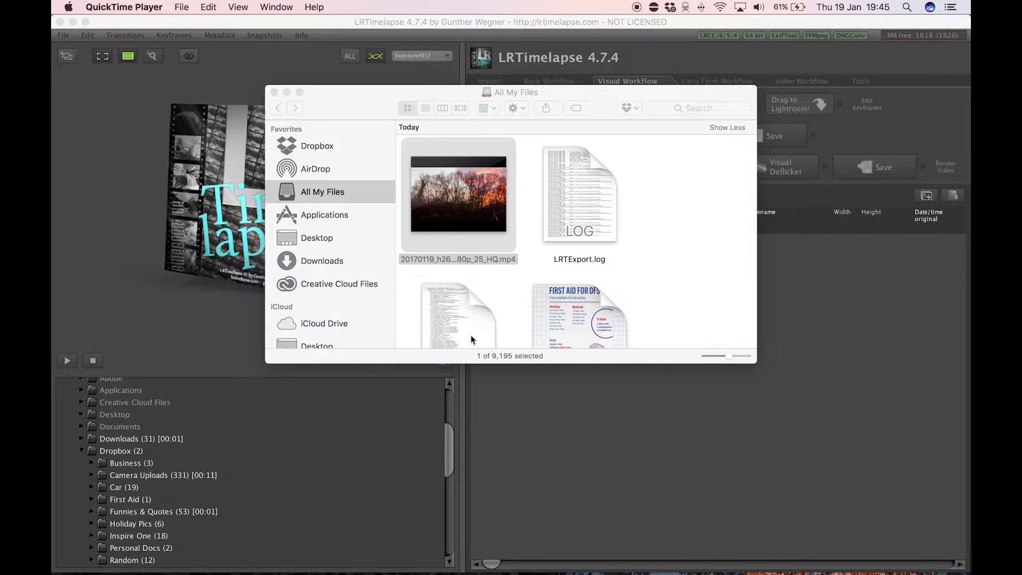
pyautogui.click(274, 92)
pyautogui.click(59, 22)
pyautogui.moveTo(407, 570)
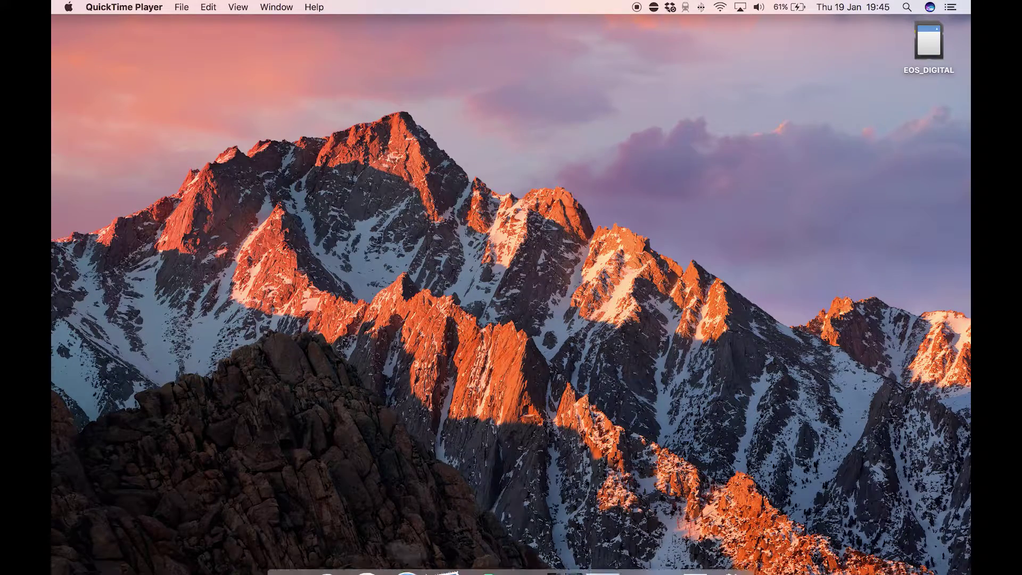
pyautogui.click(623, 540)
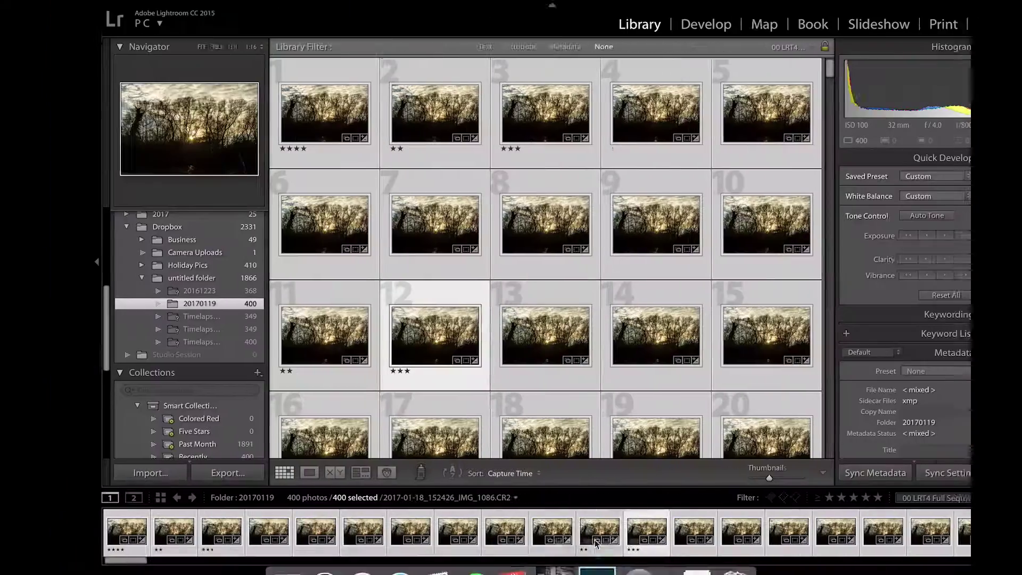
# - Open the first photo of the 20170119 sequence in Develop and set its crop aspect ratio to 16 x 9
pyautogui.click(300, 95)
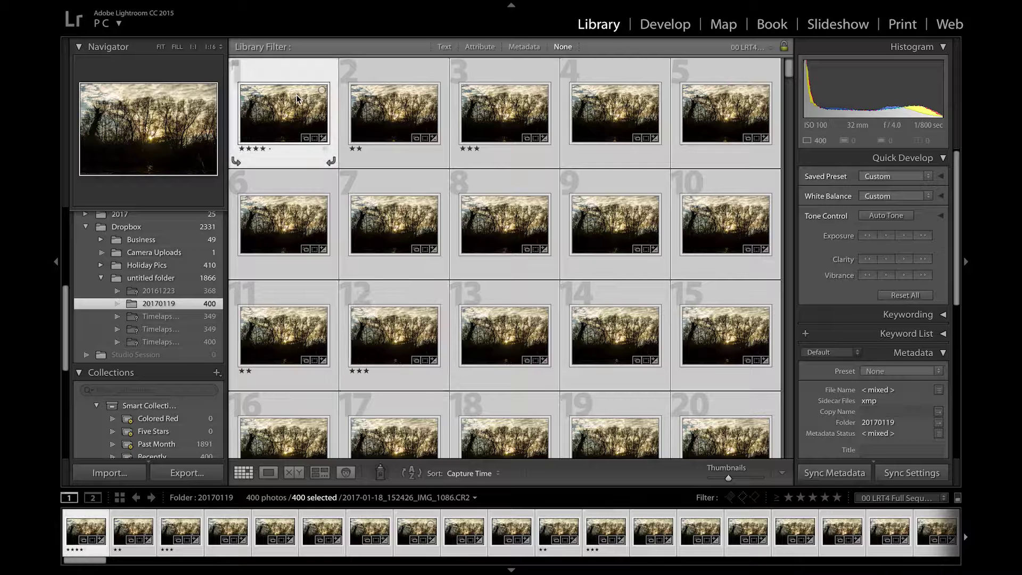
pyautogui.click(673, 27)
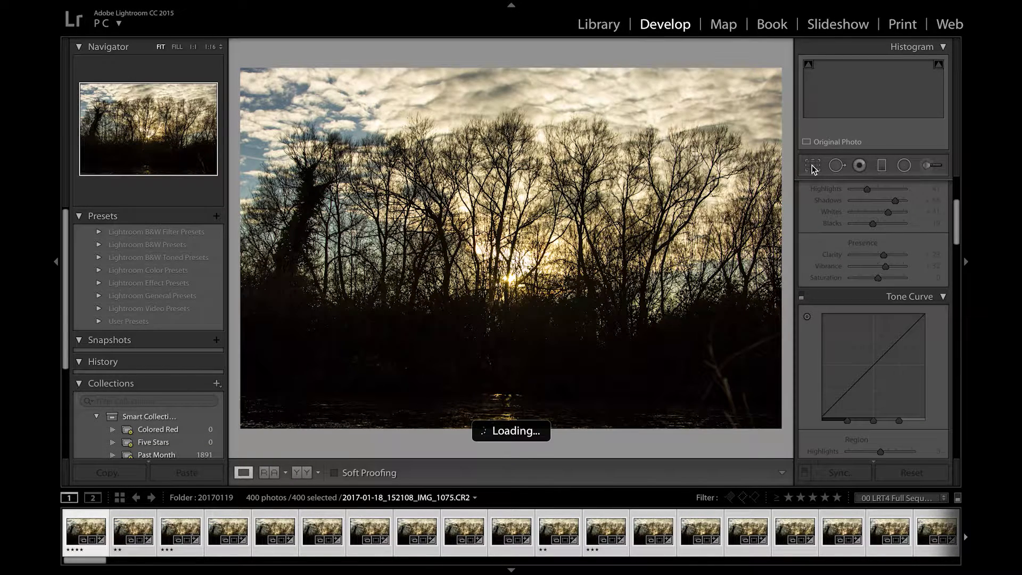
pyautogui.click(814, 167)
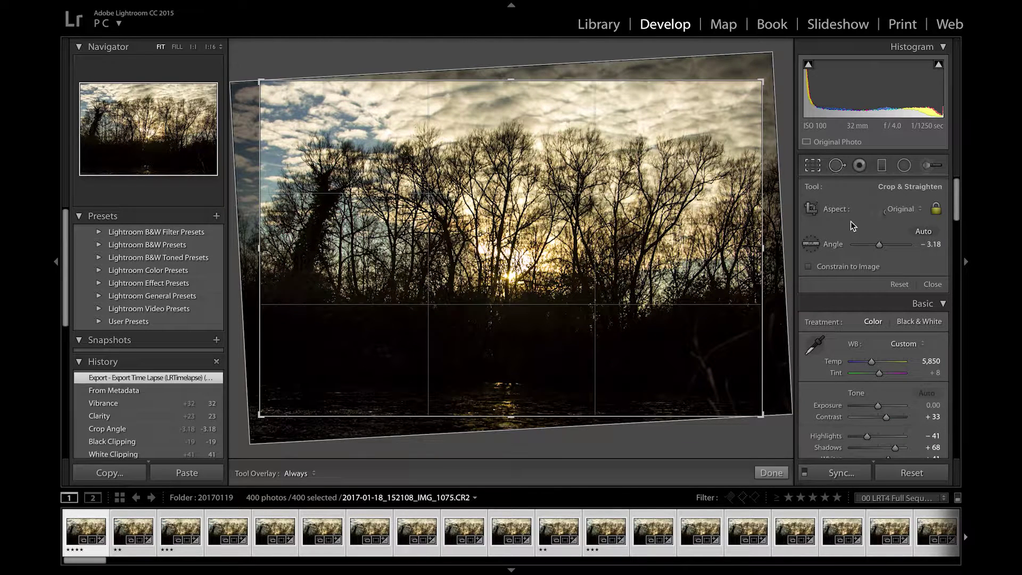
pyautogui.click(896, 215)
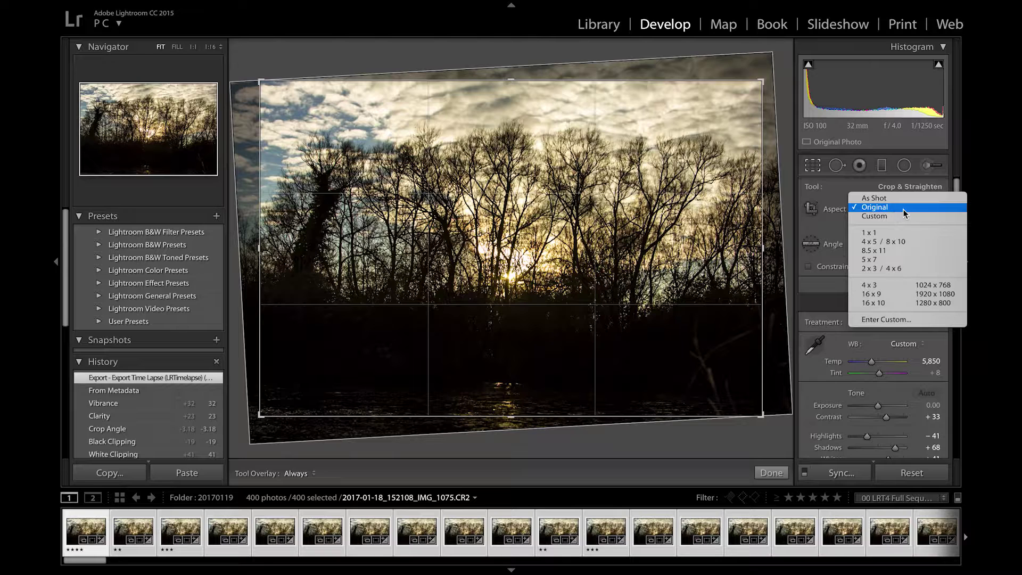
pyautogui.click(881, 295)
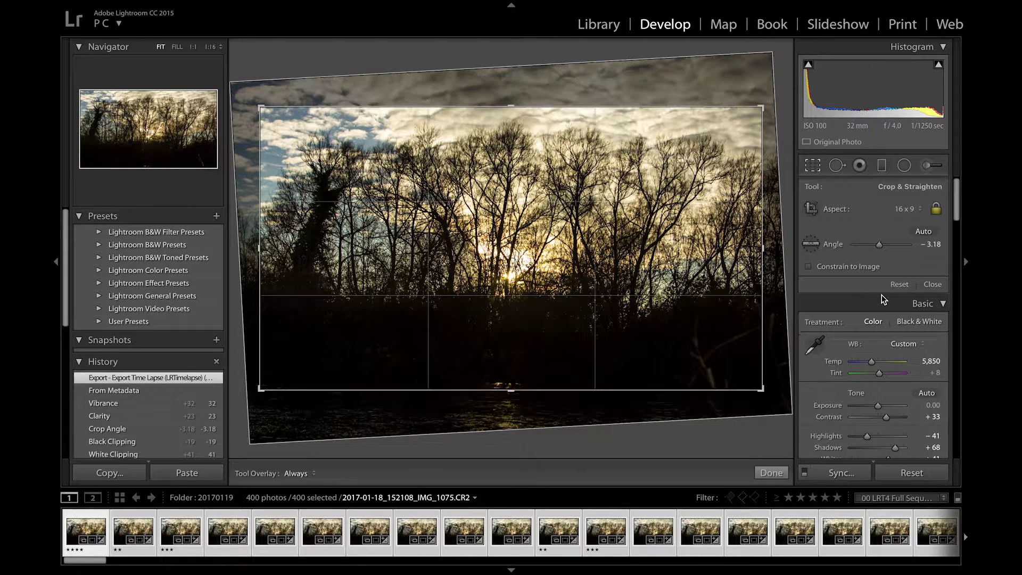
# - Resize and reposition the 16 x 9 crop to exclude the water below the trees, and apply it
pyautogui.moveTo(762, 247); pyautogui.dragTo(772, 245)
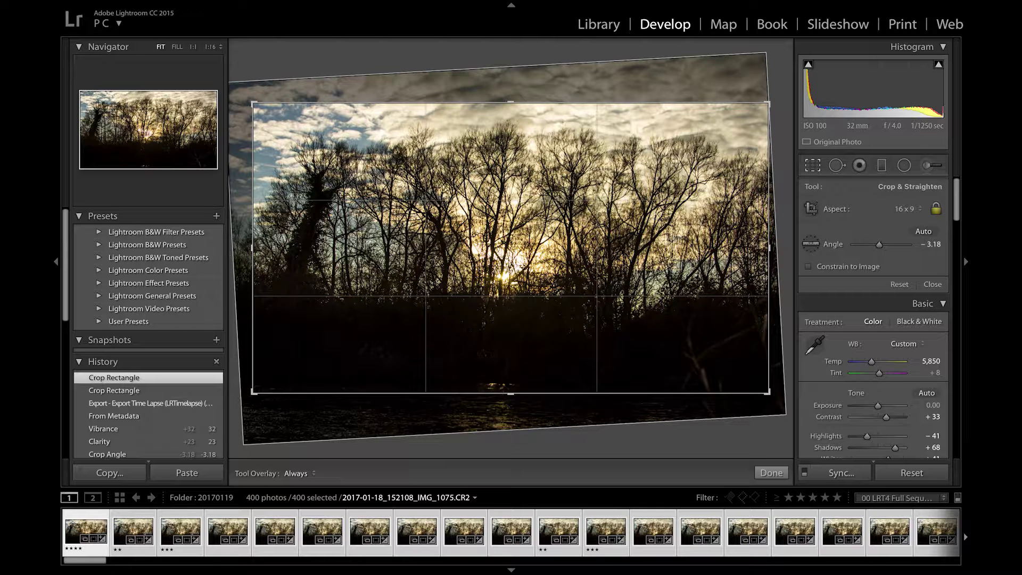
pyautogui.moveTo(420, 222); pyautogui.dragTo(417, 263)
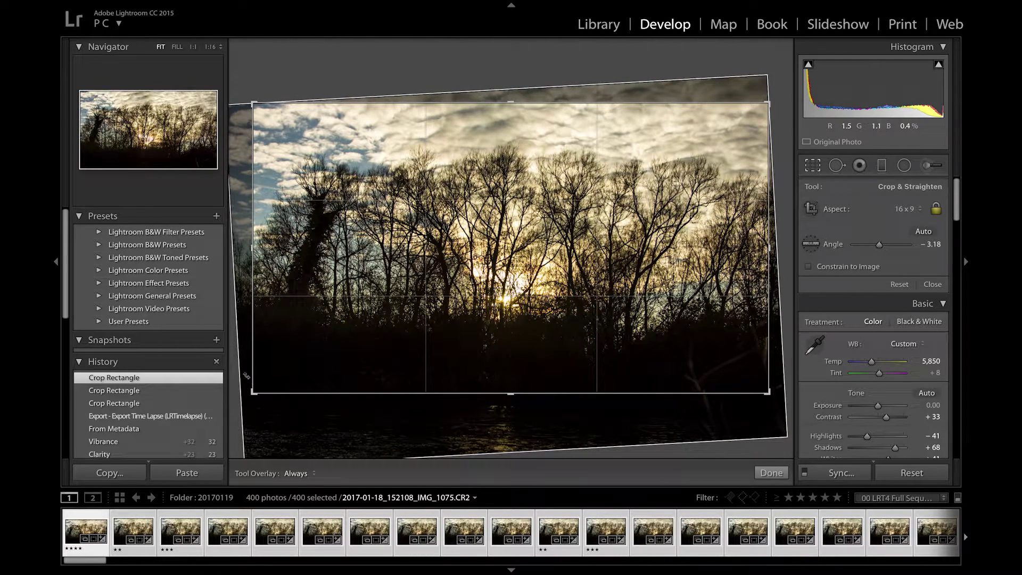
pyautogui.moveTo(253, 392); pyautogui.dragTo(261, 383)
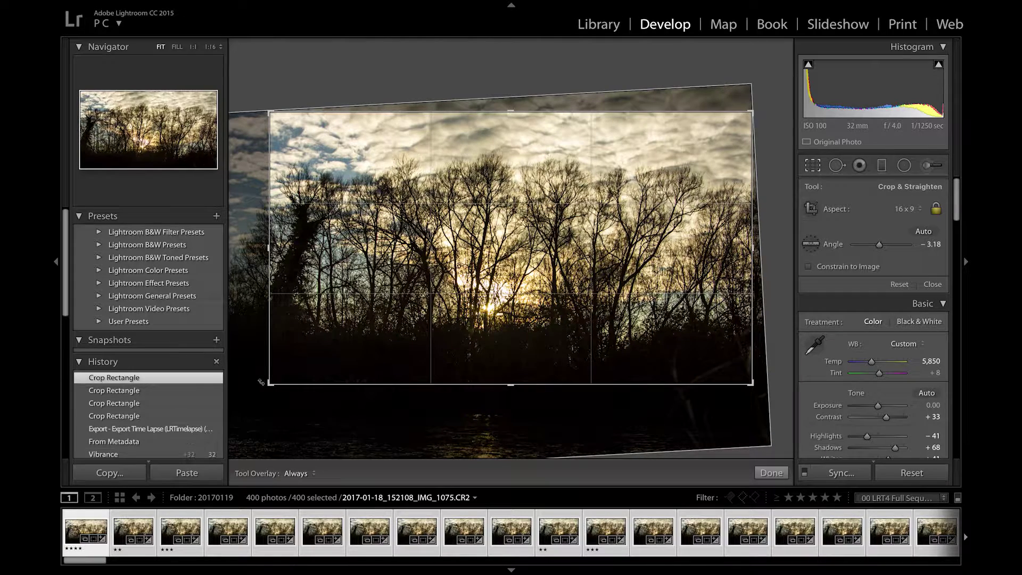
pyautogui.click(773, 470)
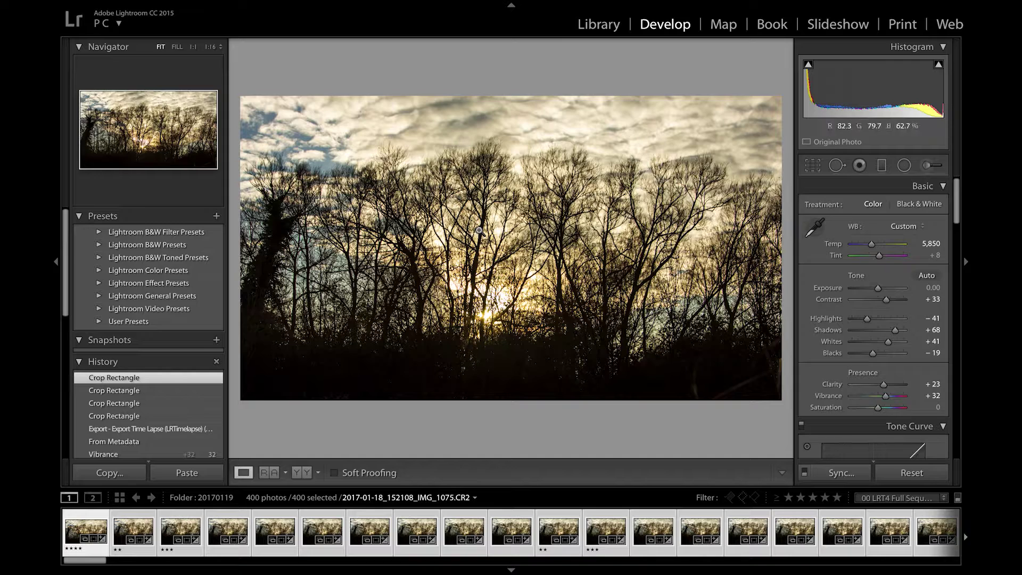
# - Copy the first photo's develop settings, including the crop but leaving out Exposure
pyautogui.rightClick(90, 533)
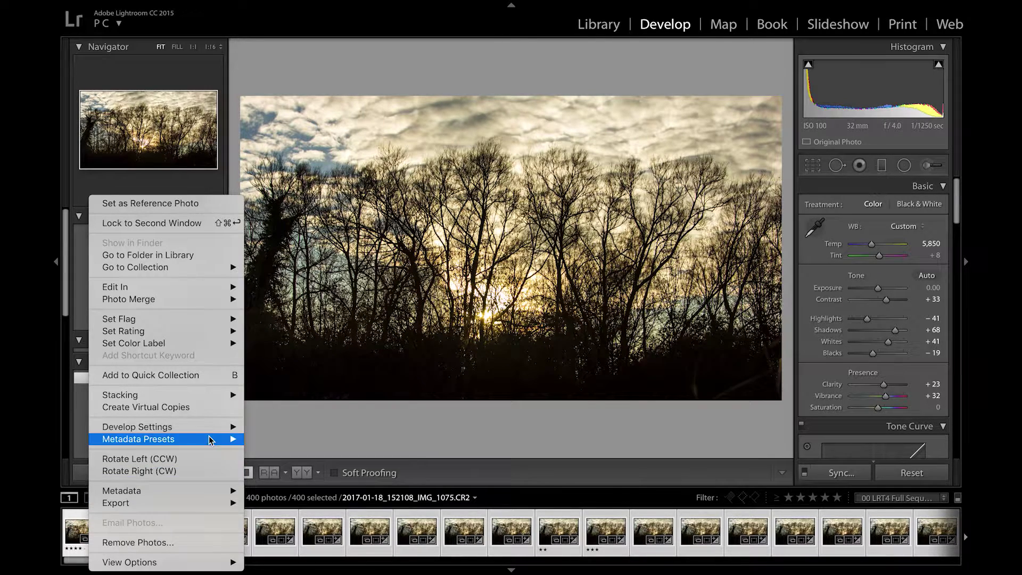
pyautogui.moveTo(210, 429)
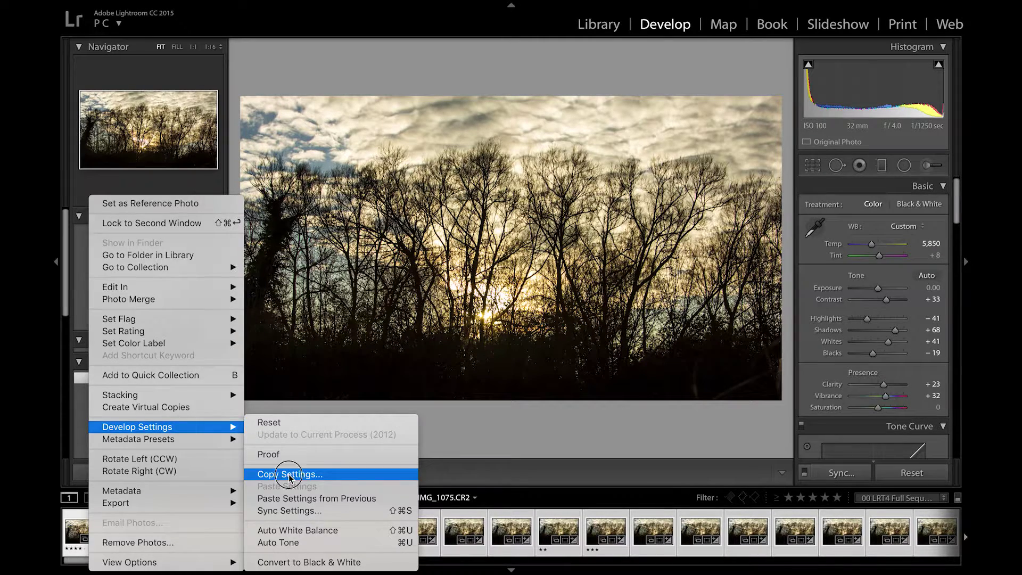
pyautogui.click(288, 473)
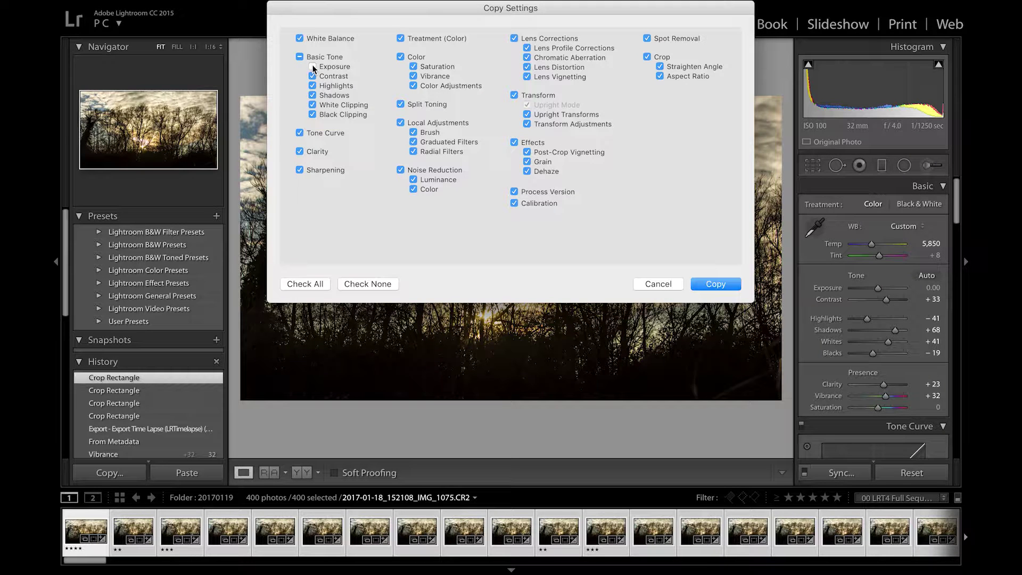
pyautogui.click(726, 283)
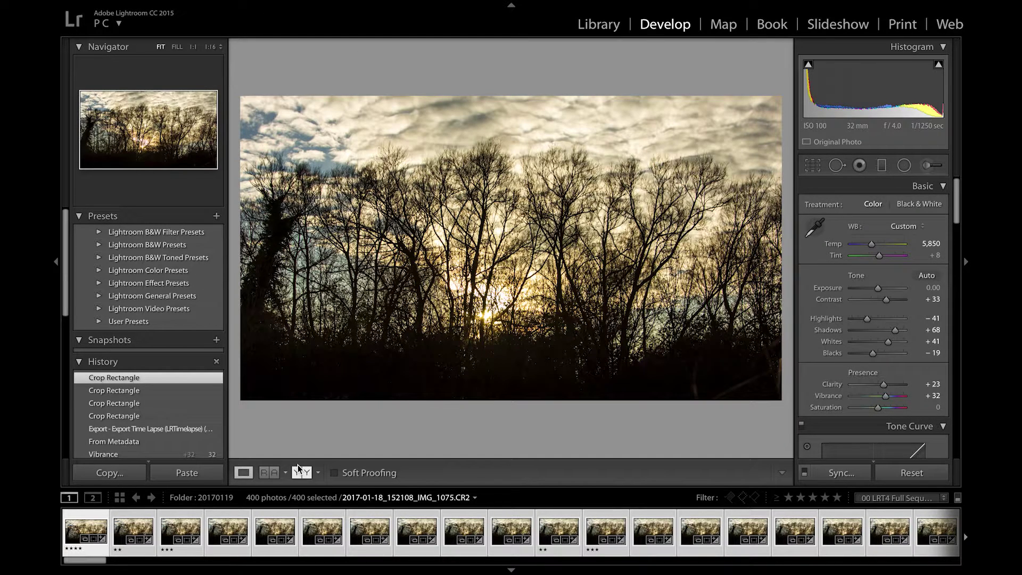
# - Paste the copied develop settings onto all selected photos of the sequence
pyautogui.click(116, 539)
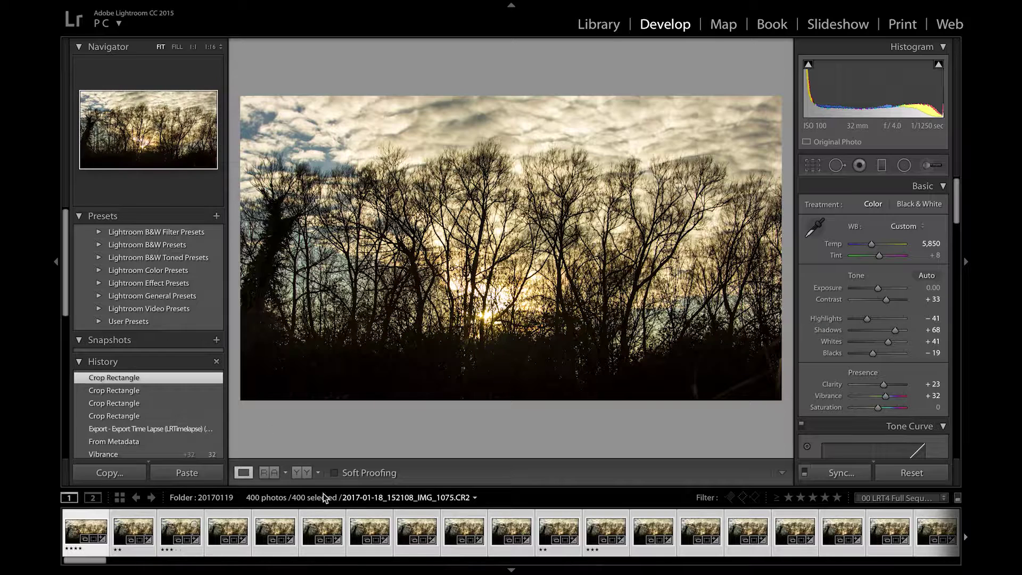
pyautogui.rightClick(133, 527)
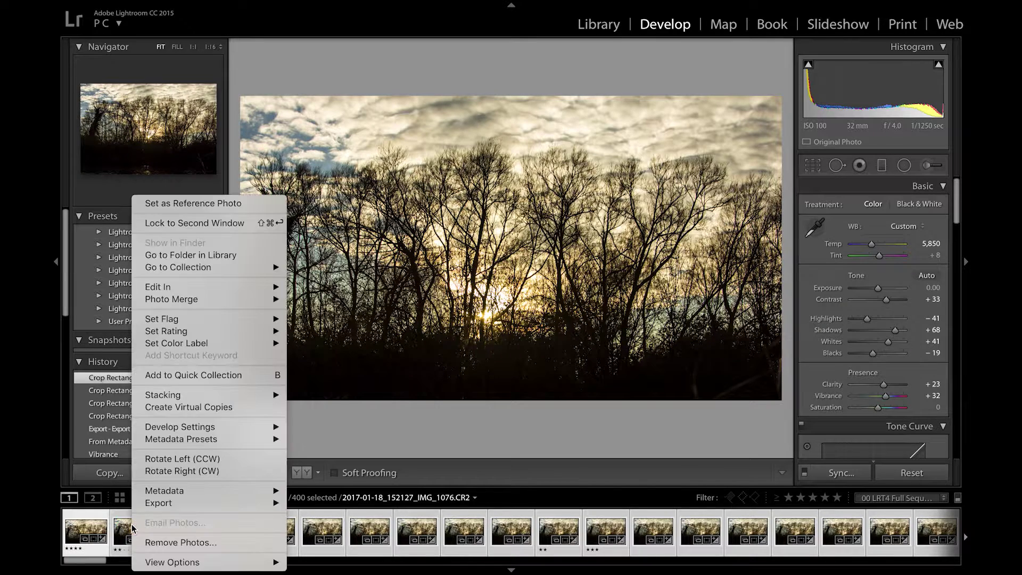
pyautogui.moveTo(207, 492)
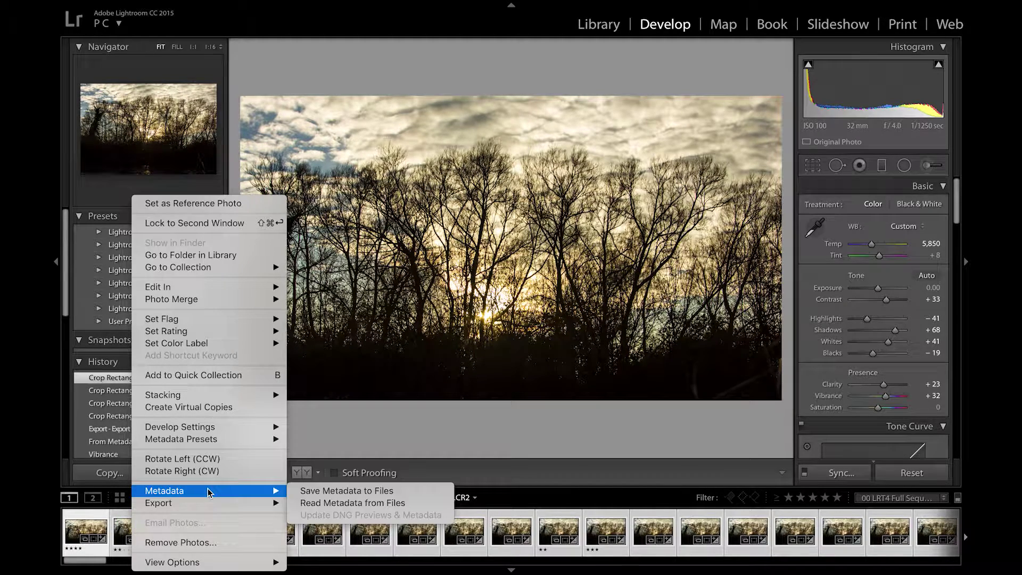
pyautogui.moveTo(232, 426)
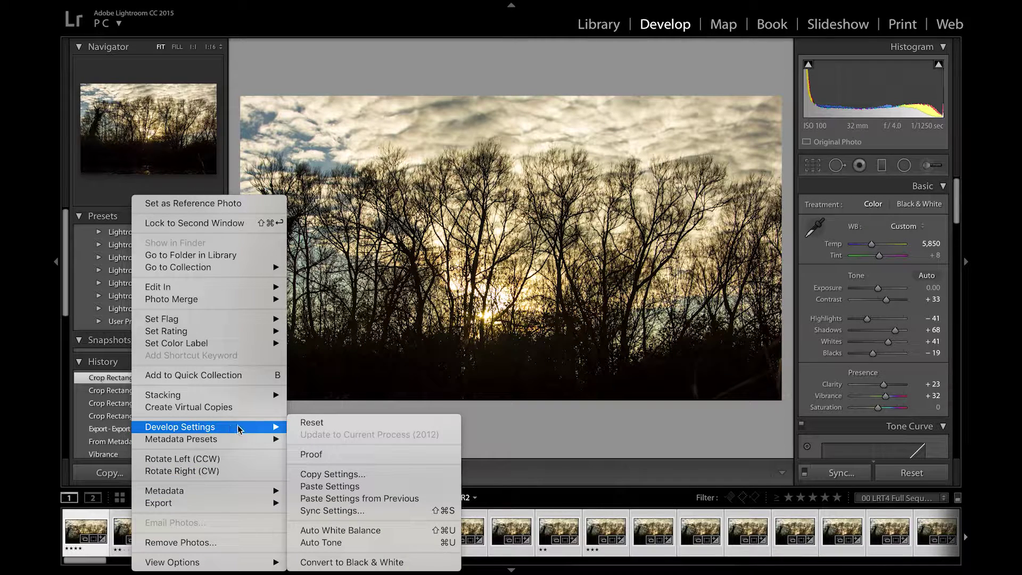
pyautogui.click(356, 486)
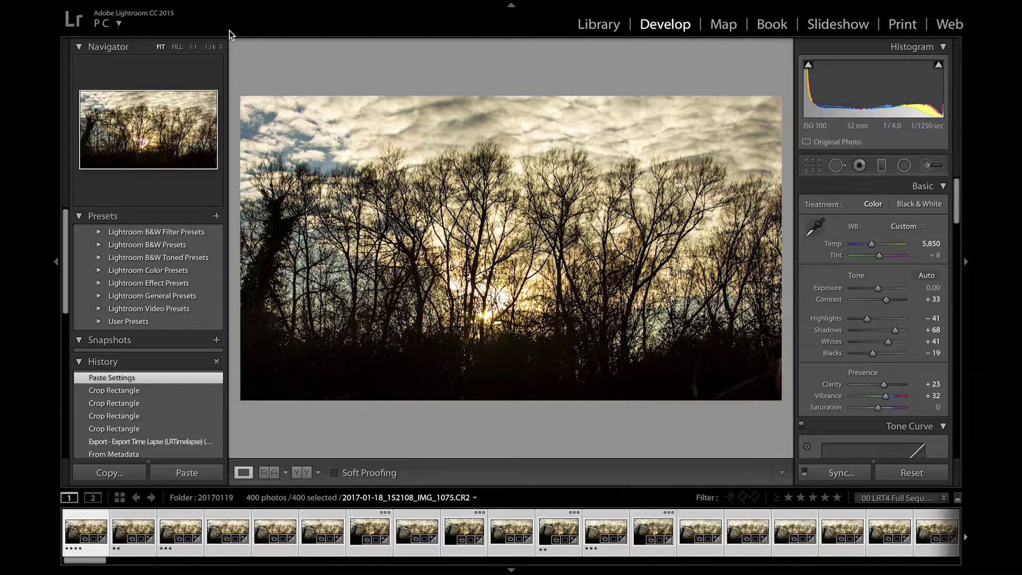
# - Set up an export of the selected photos from the Library to the hard drive, into a specific folder
pyautogui.moveTo(409, 570)
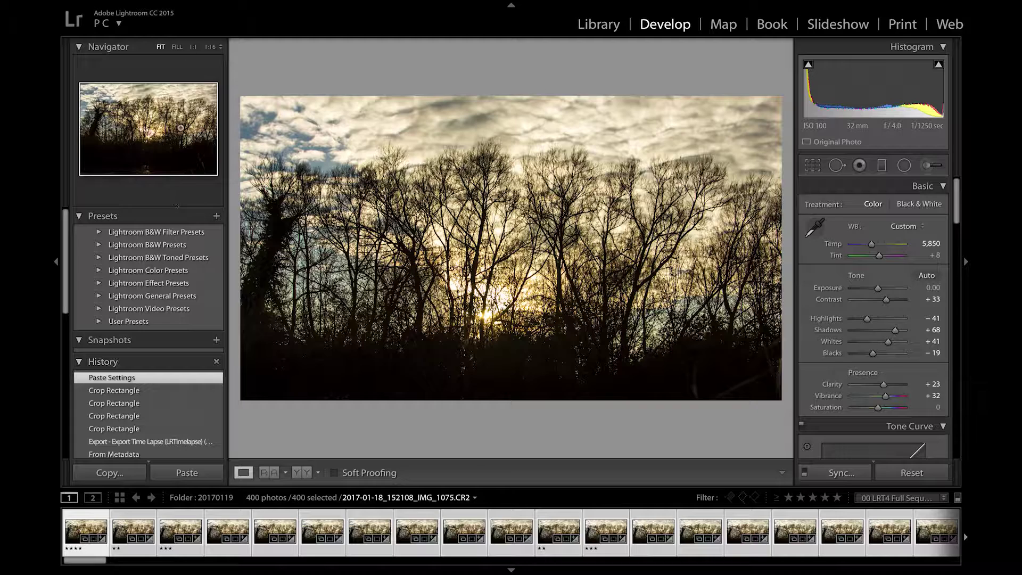
pyautogui.click(594, 27)
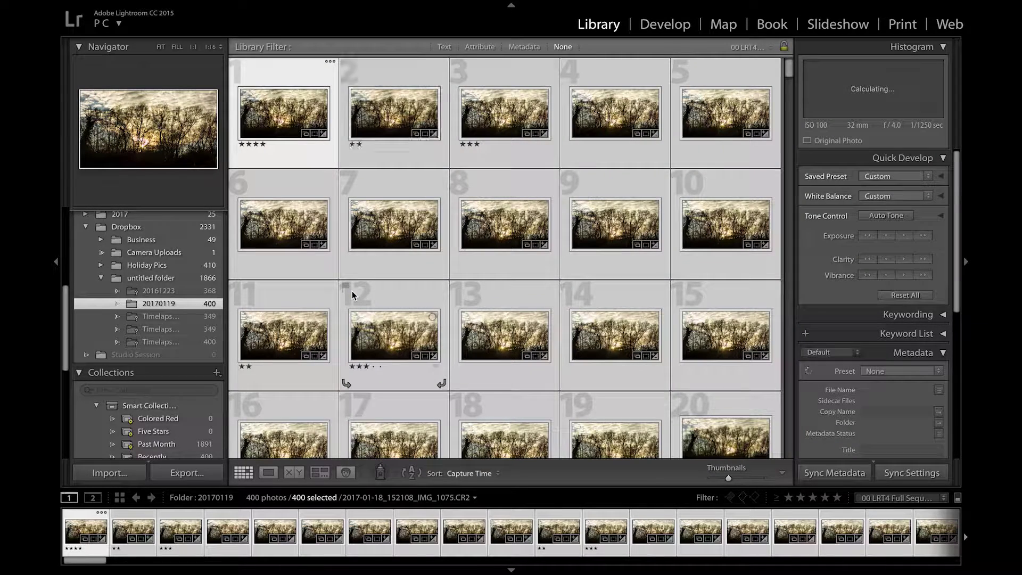
pyautogui.click(185, 474)
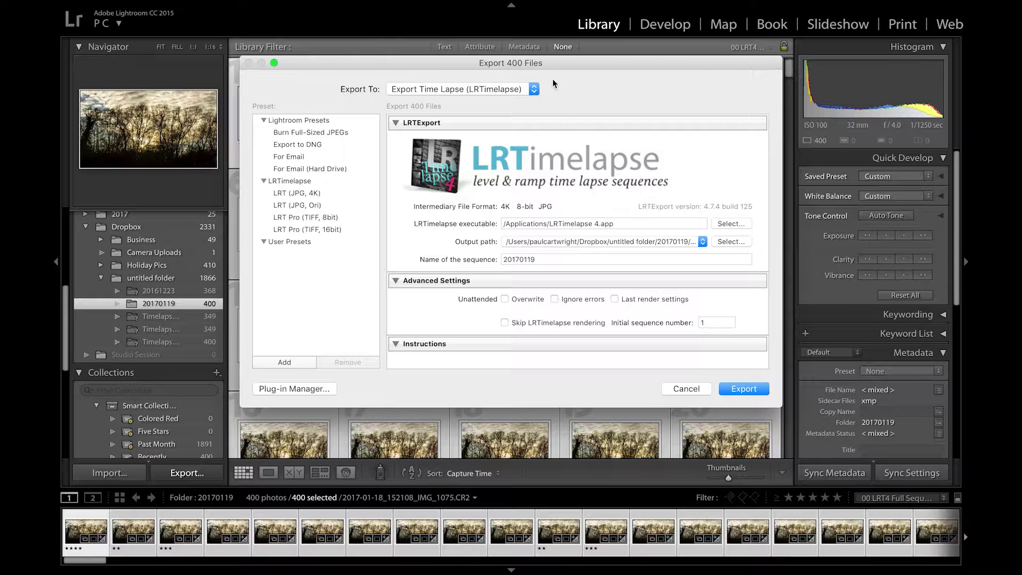
pyautogui.click(533, 89)
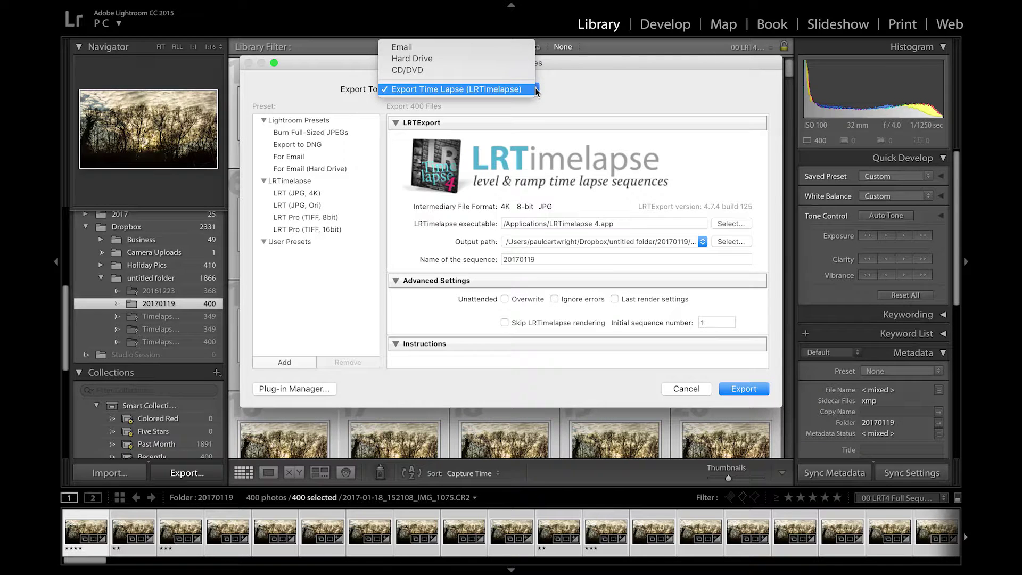
pyautogui.click(496, 59)
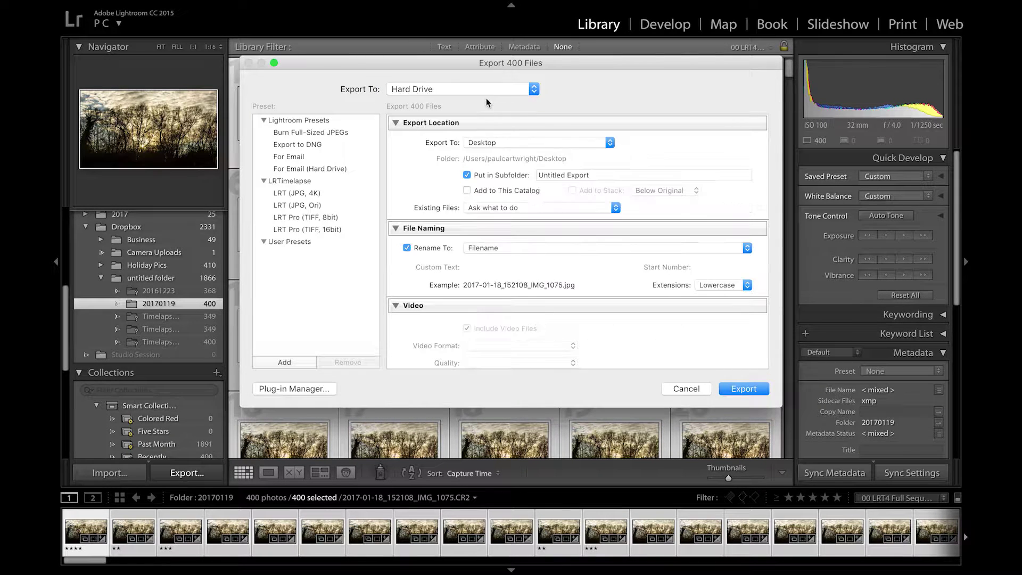
pyautogui.click(611, 142)
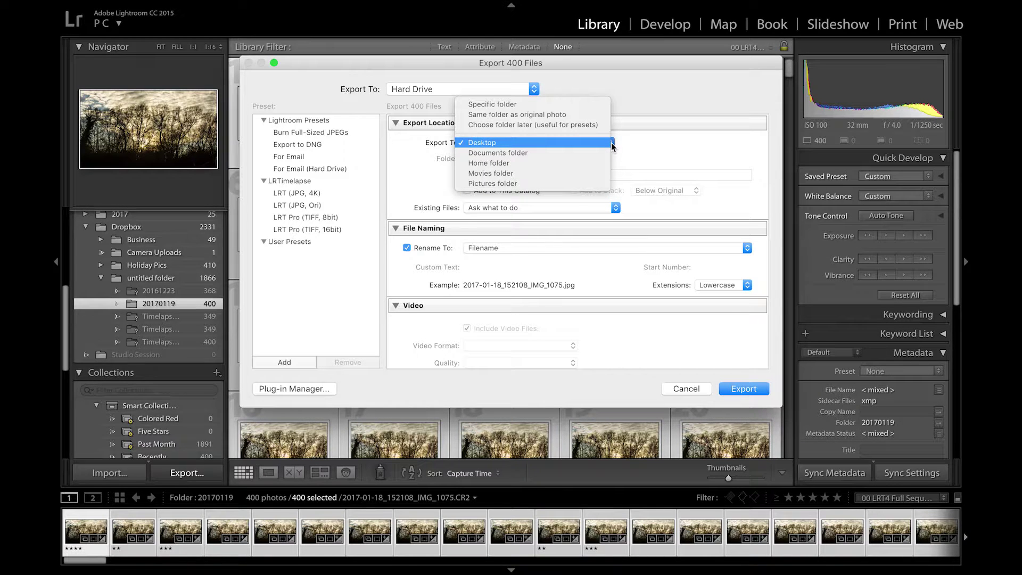
pyautogui.click(581, 105)
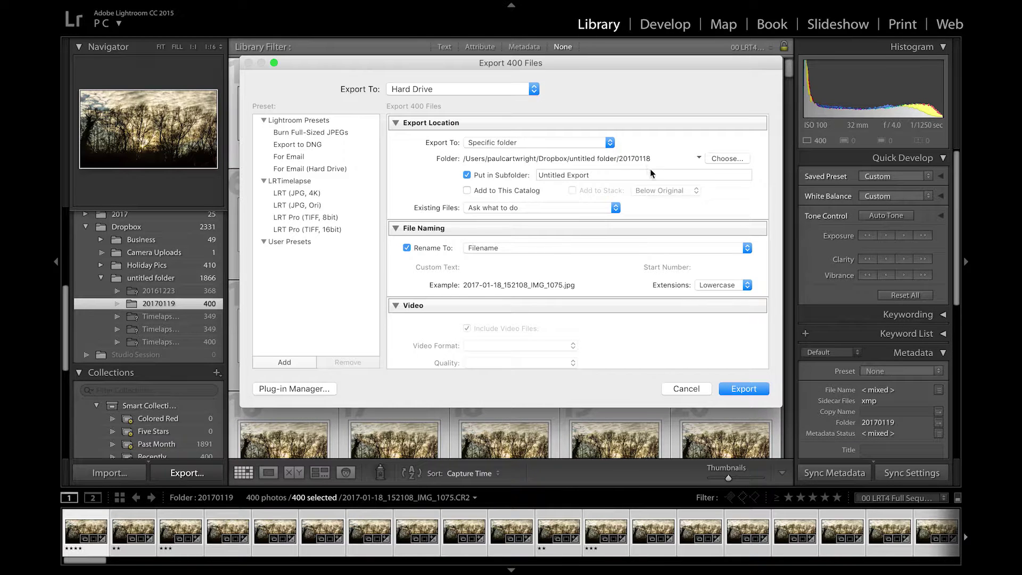
# - Create a folder named "4k Export Images" inside the 20170119 folder and choose it as the export destination
pyautogui.click(698, 157)
pyautogui.click(698, 160)
pyautogui.click(723, 157)
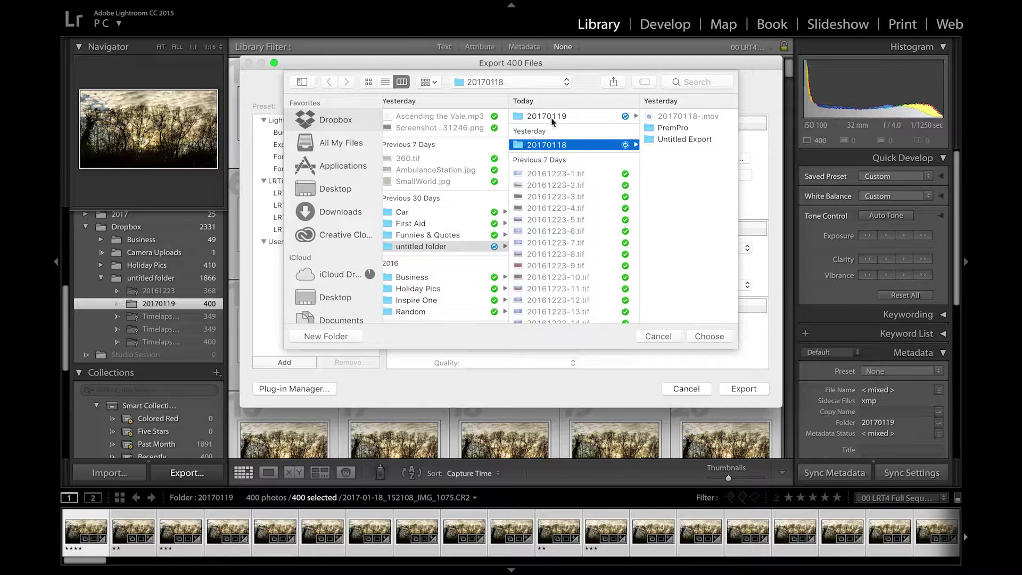
pyautogui.click(553, 116)
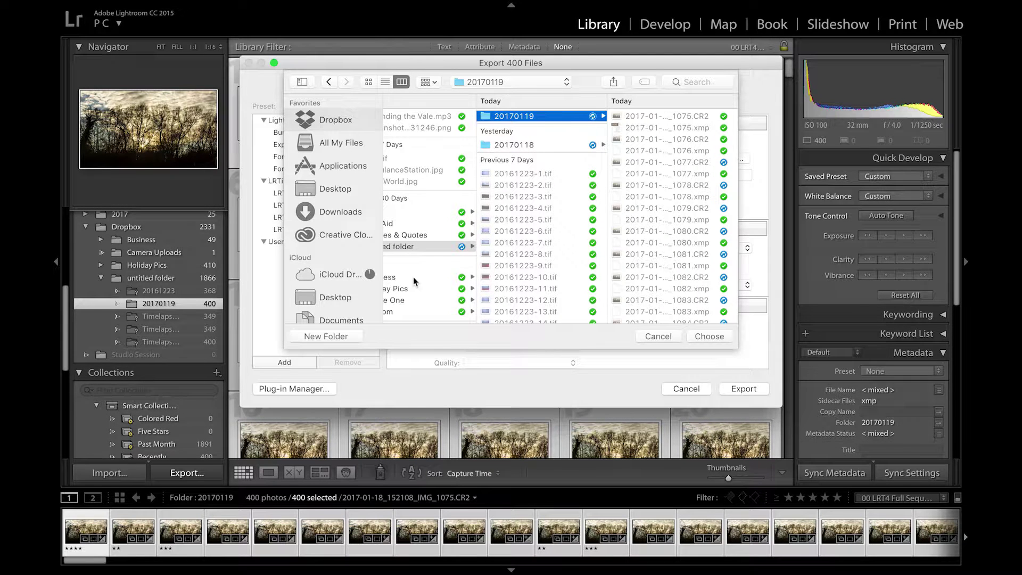
pyautogui.click(352, 335)
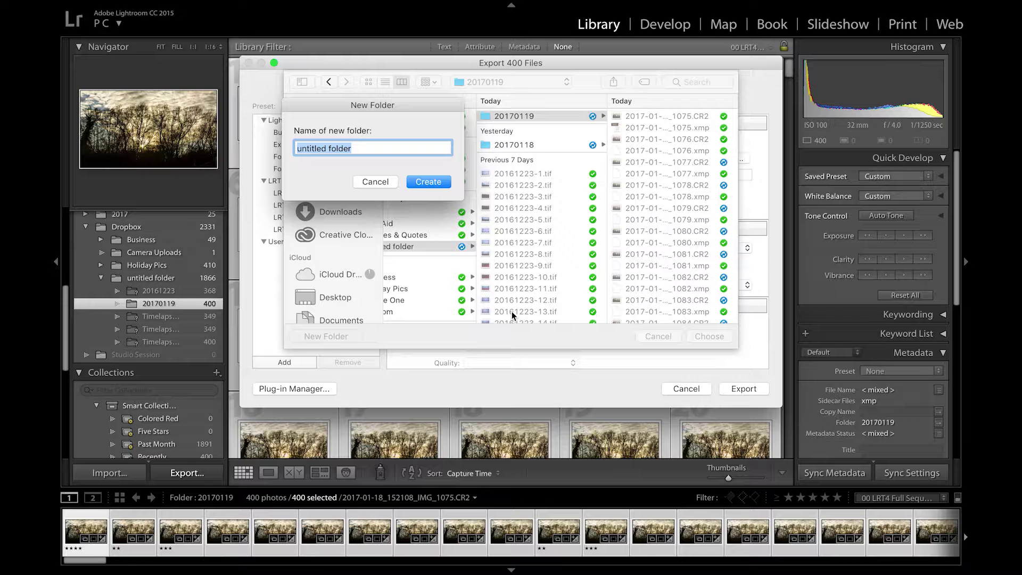
pyautogui.write('4k Export Images')
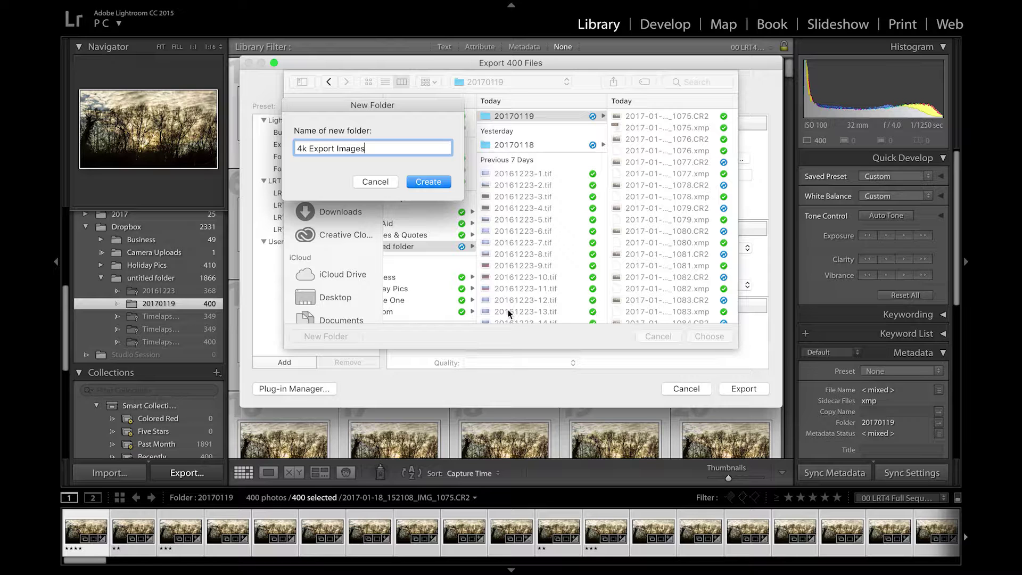
pyautogui.click(429, 181)
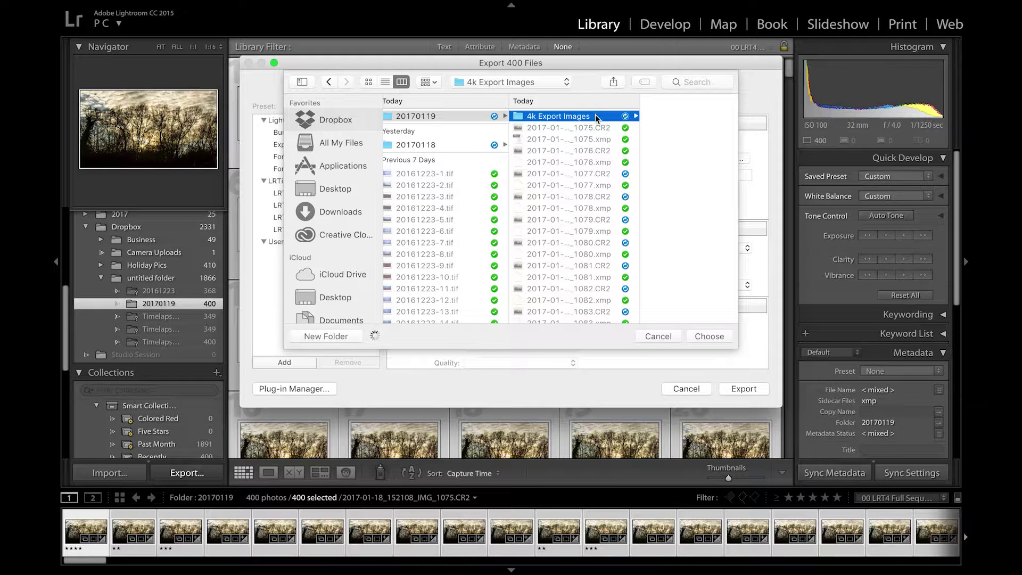
pyautogui.click(711, 337)
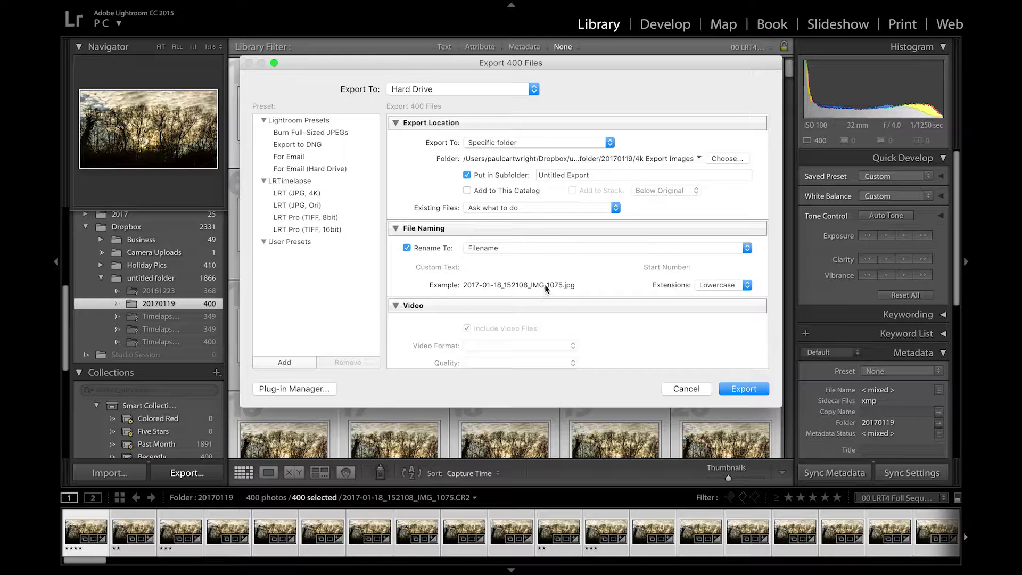
# - Rename the exported files with Custom Name - Sequence, using the custom text "20170119-4K"
pyautogui.click(546, 247)
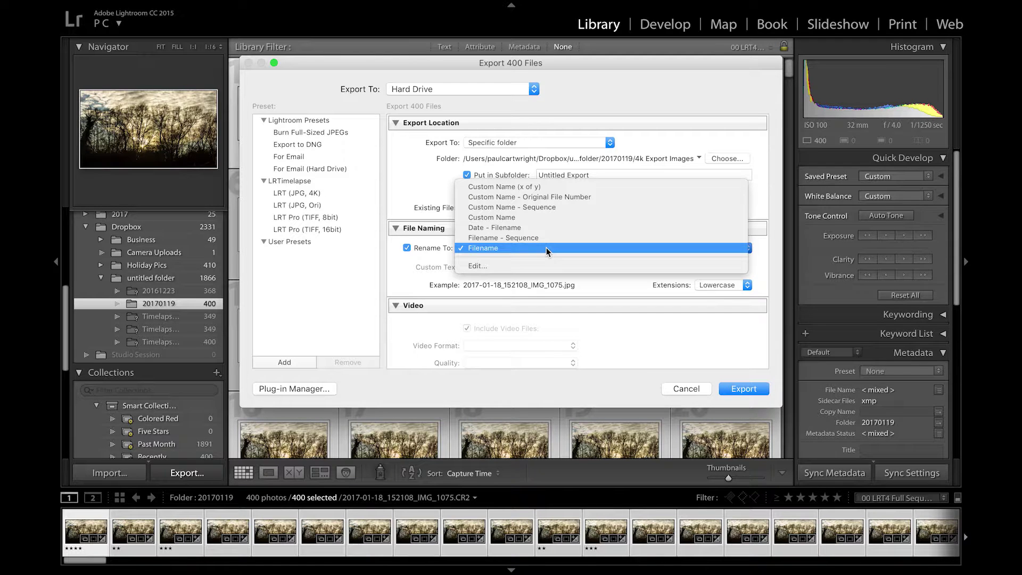
pyautogui.click(535, 206)
pyautogui.click(479, 266)
pyautogui.write('4k')
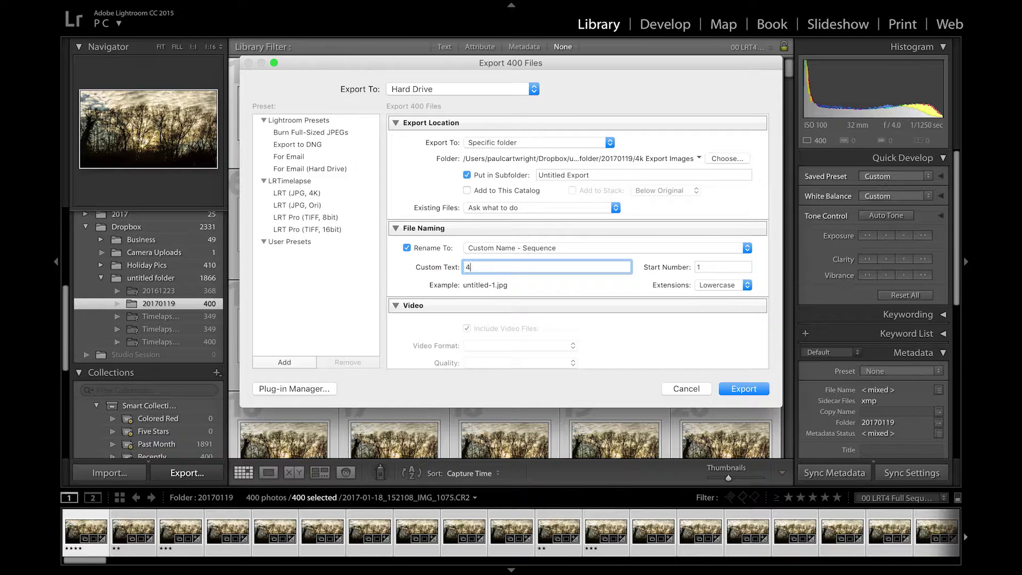
pyautogui.press('BackSpace')
pyautogui.press('BackSpace')
pyautogui.write('20170119-4K')
# - Raise the JPEG quality to 100, and switch the export image format to TIFF
pyautogui.scroll(-5, 626, 325)
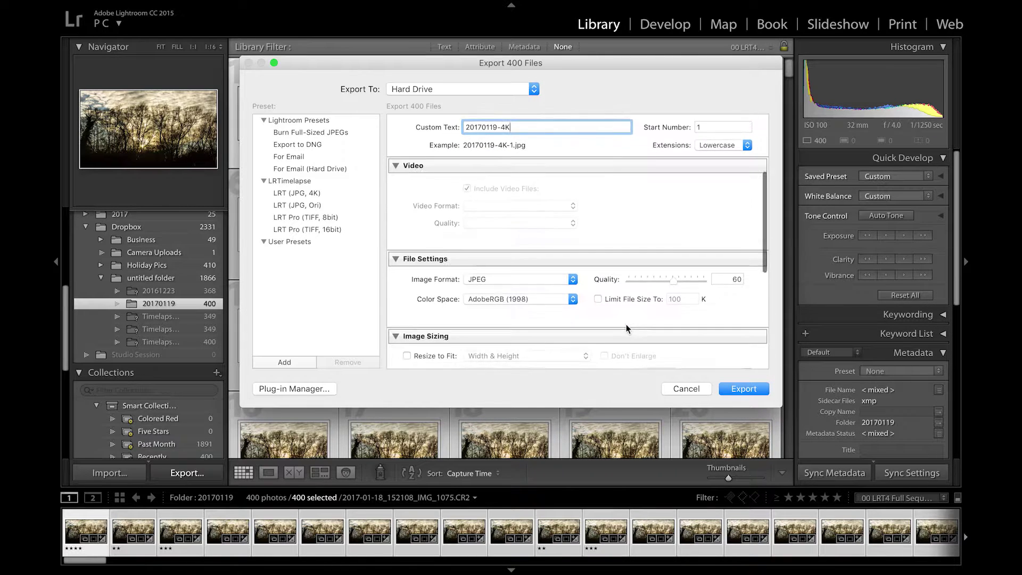
pyautogui.scroll(-2, 626, 325)
pyautogui.click(673, 238)
pyautogui.moveTo(673, 238); pyautogui.dragTo(711, 234)
pyautogui.click(572, 236)
pyautogui.click(546, 256)
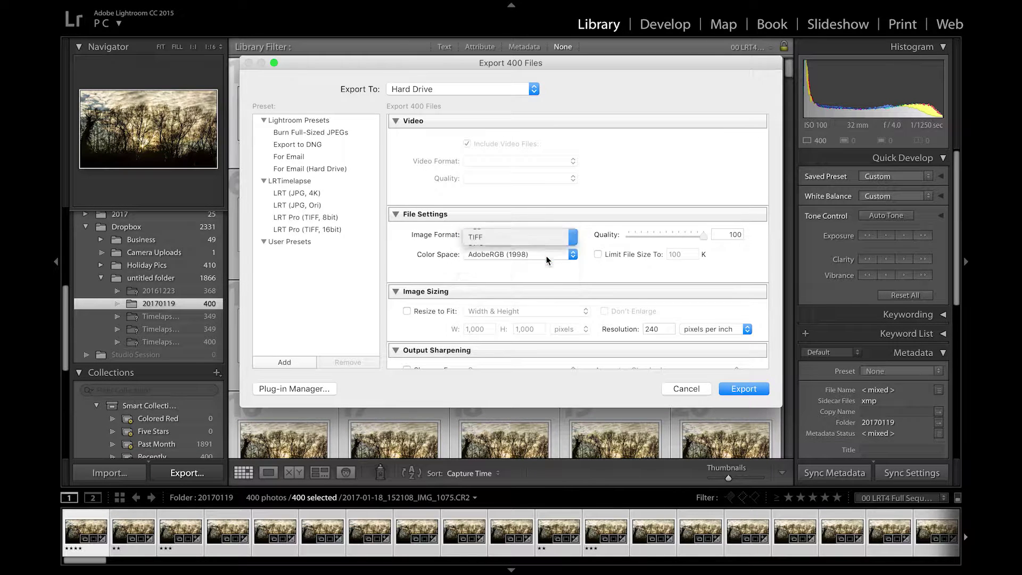
# - Resize the exported images to fit a width of 3840 and a height of 2160 pixels
pyautogui.scroll(-5, 605, 266)
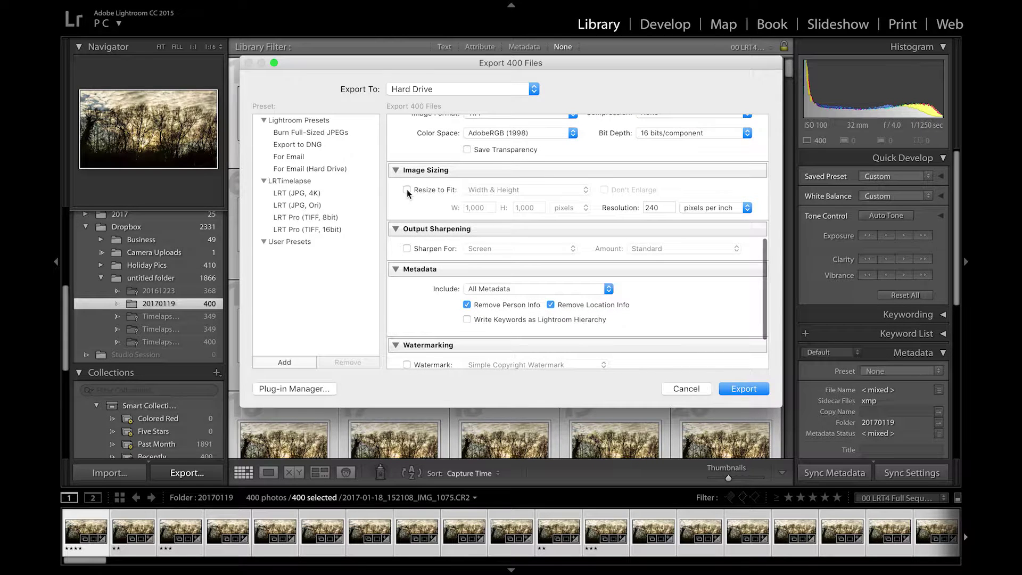
pyautogui.click(407, 190)
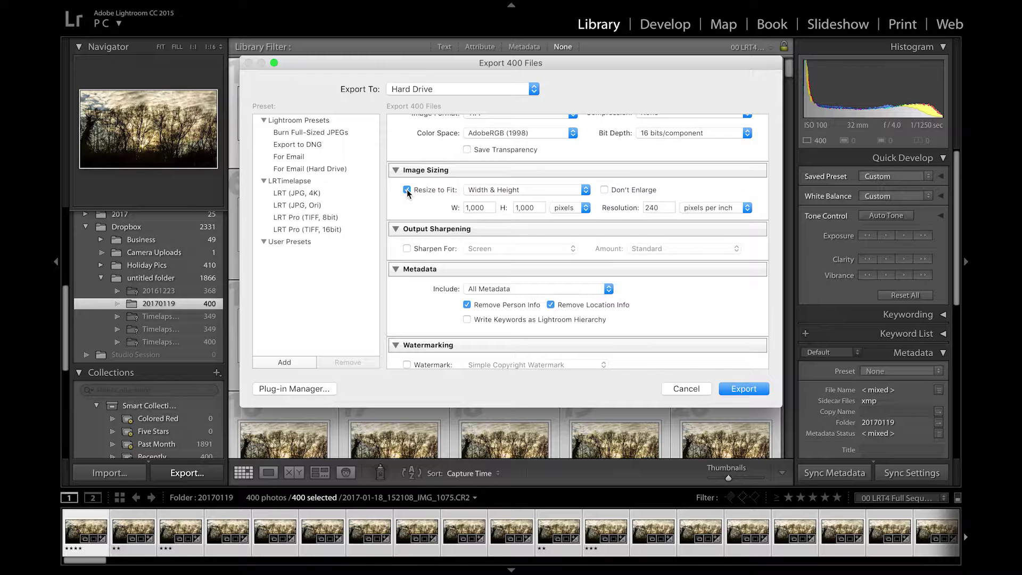
pyautogui.click(488, 207)
pyautogui.write('3')
pyautogui.write('840')
pyautogui.press('Tab')
pyautogui.write('2160')
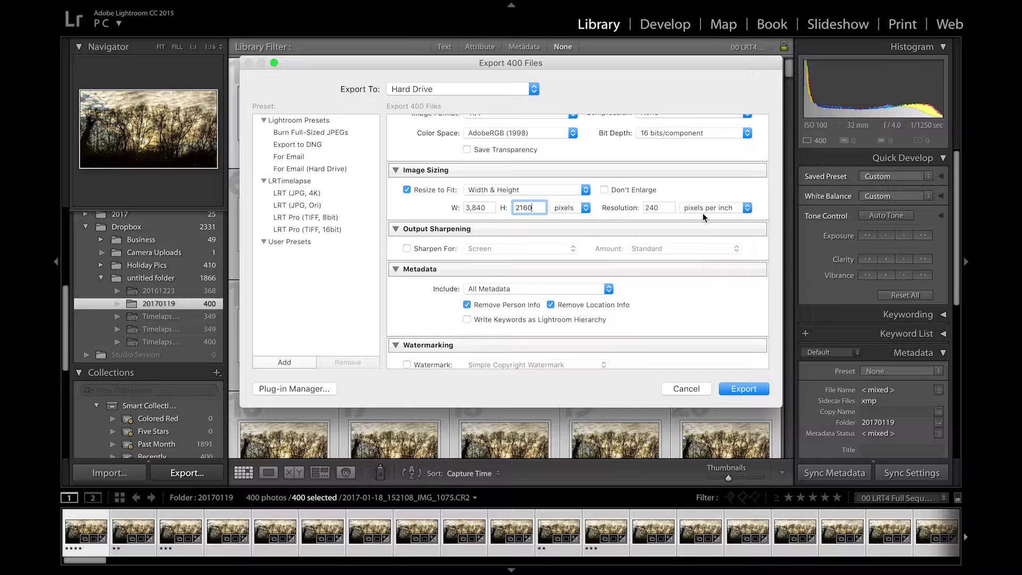
# - Set the resolution to 300 pixels per inch with Don't Enlarge enabled, and start the export
pyautogui.click(644, 209)
pyautogui.write('300')
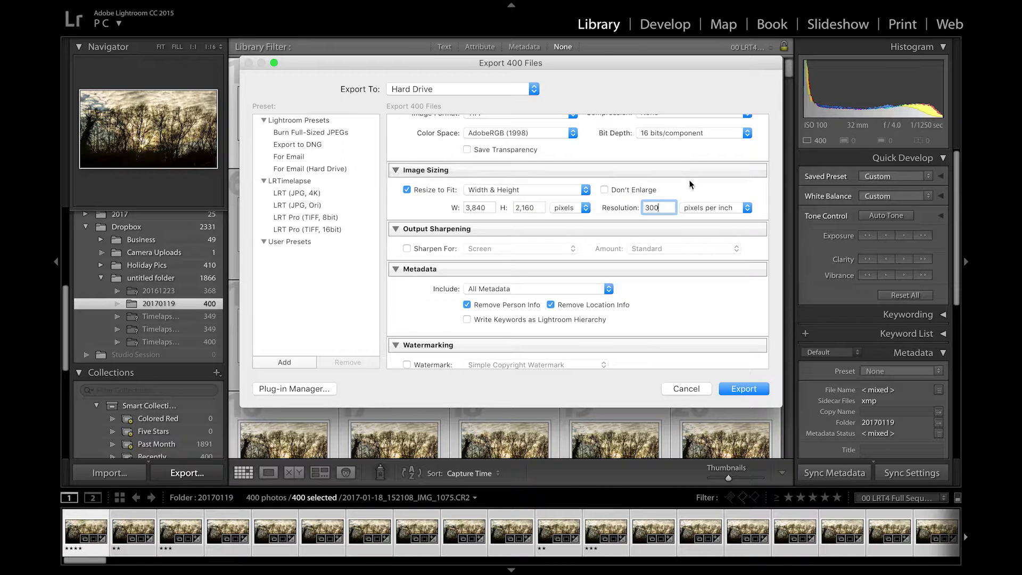
pyautogui.click(686, 190)
pyautogui.click(604, 190)
pyautogui.scroll(-3, 638, 311)
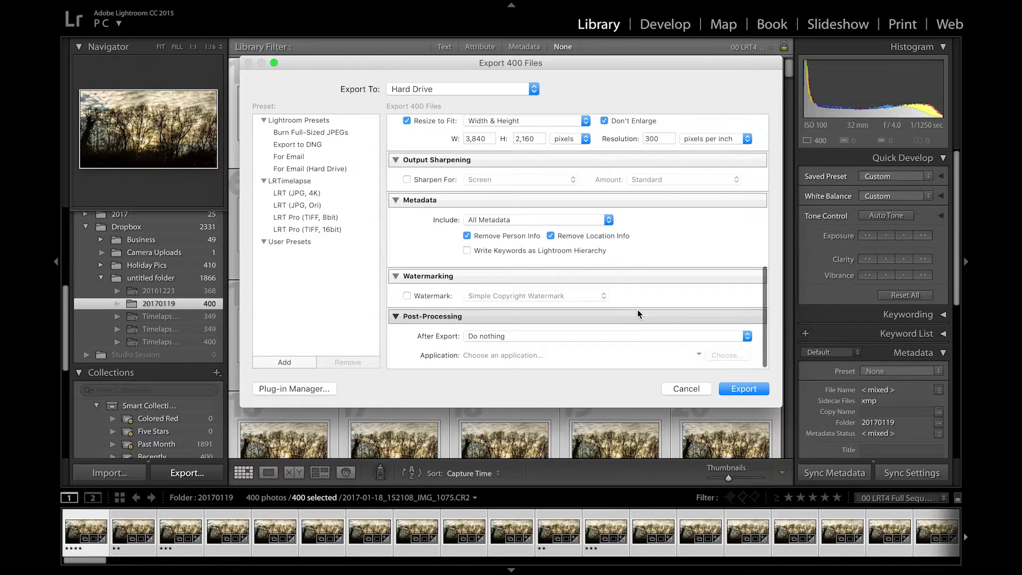
pyautogui.click(743, 388)
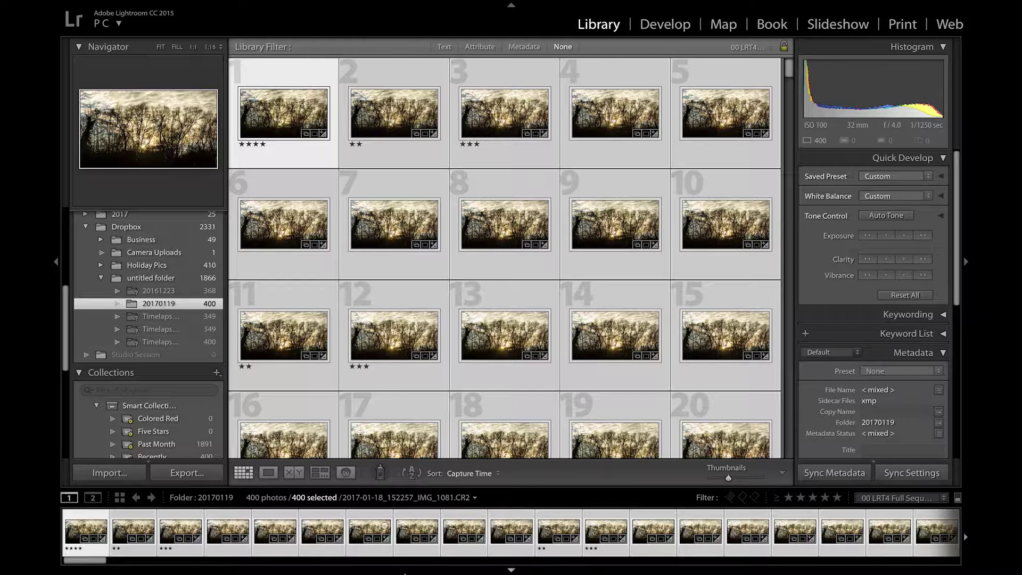
# - Switch to Adobe After Effects CC 2017 and start a new project
pyautogui.moveTo(404, 559)
pyautogui.click(367, 543)
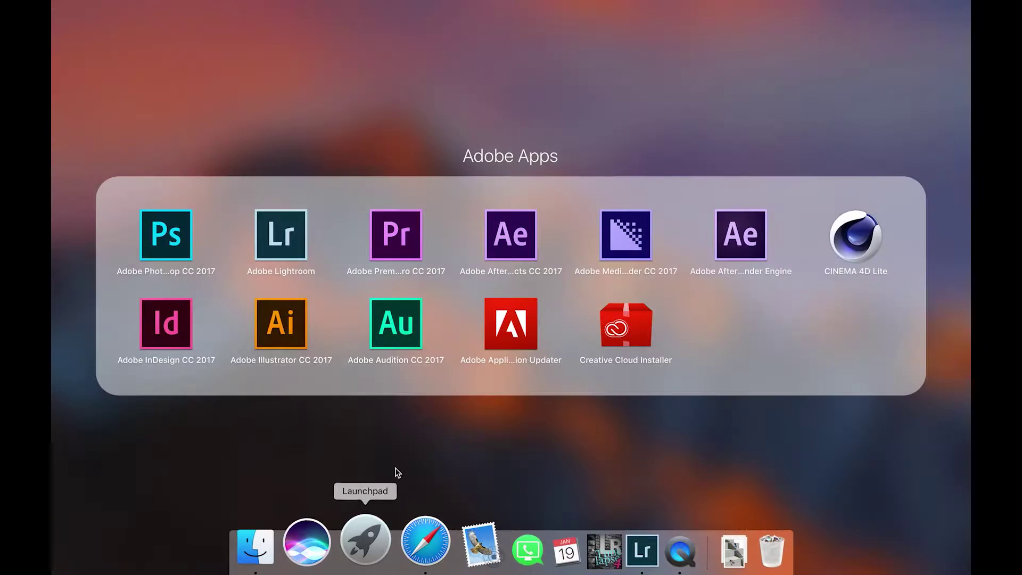
pyautogui.click(518, 237)
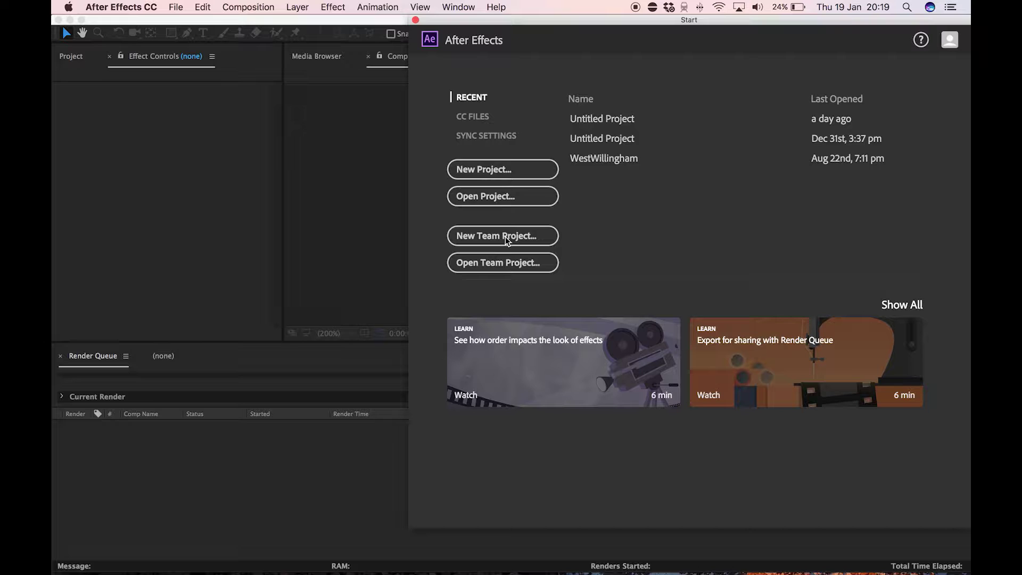
pyautogui.click(484, 170)
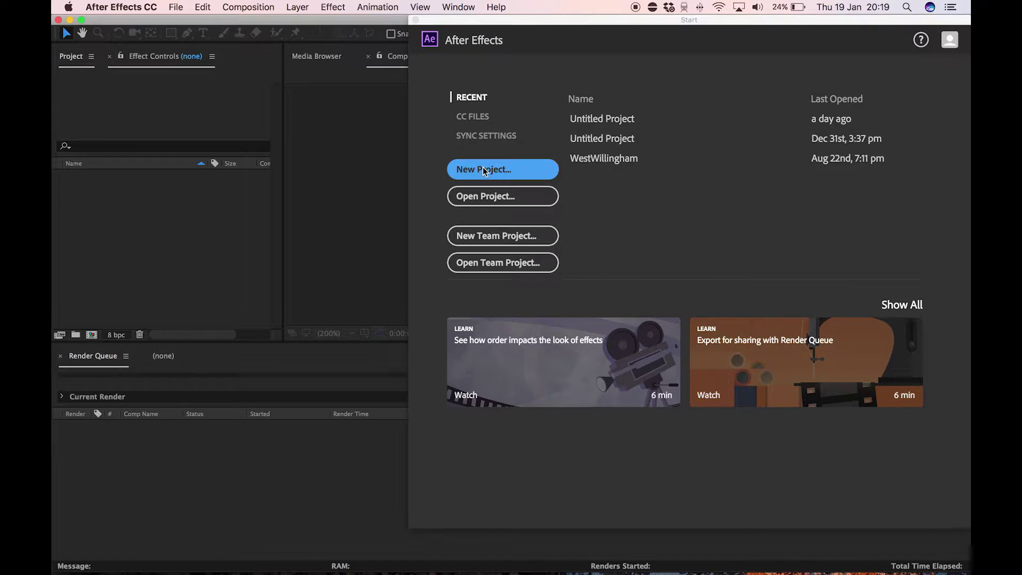
# - Start a file import and browse to the Untitled Export folder inside 20170119's 4k Export Images folder
pyautogui.rightClick(177, 213)
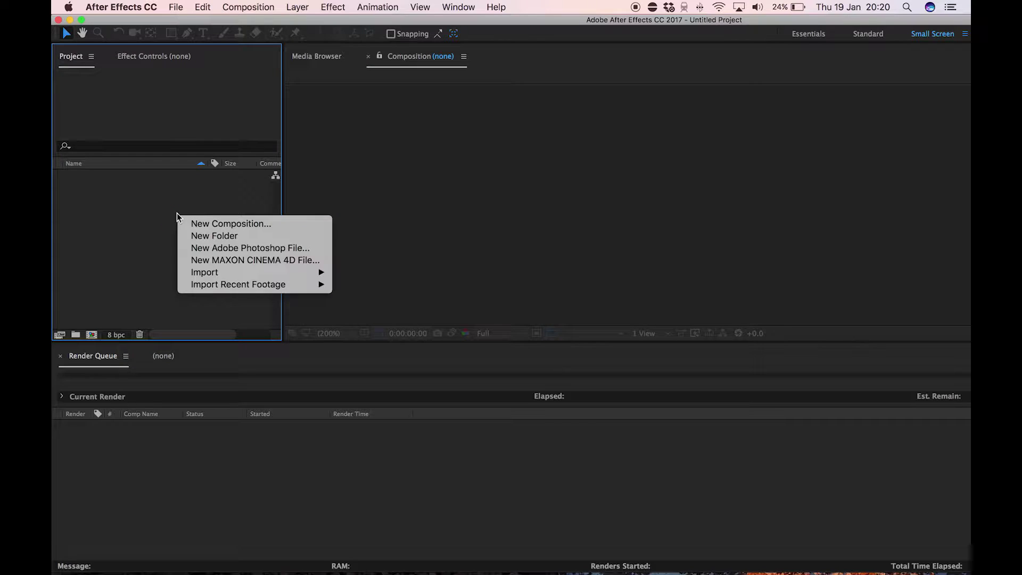
pyautogui.moveTo(322, 273)
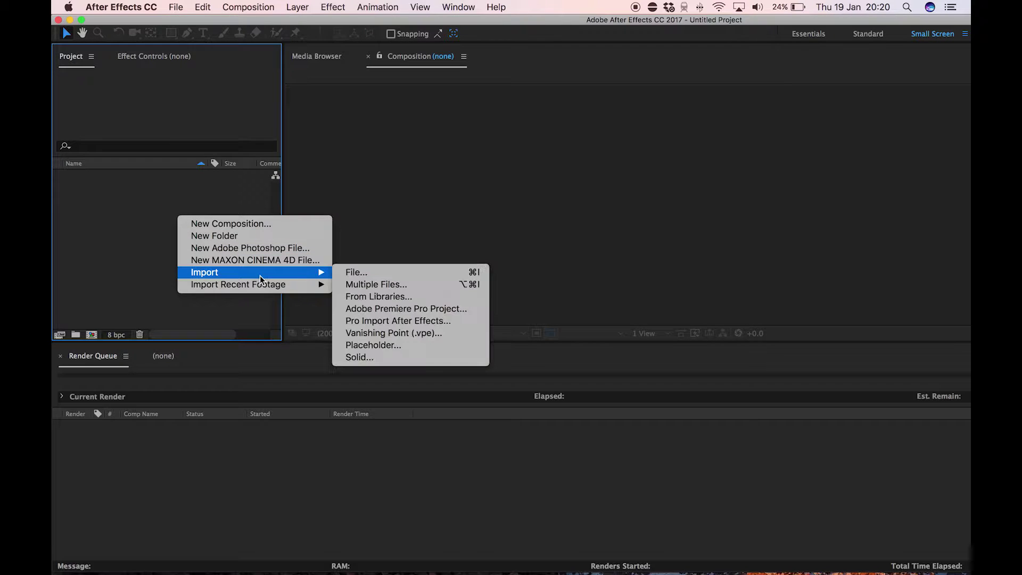
pyautogui.click(353, 272)
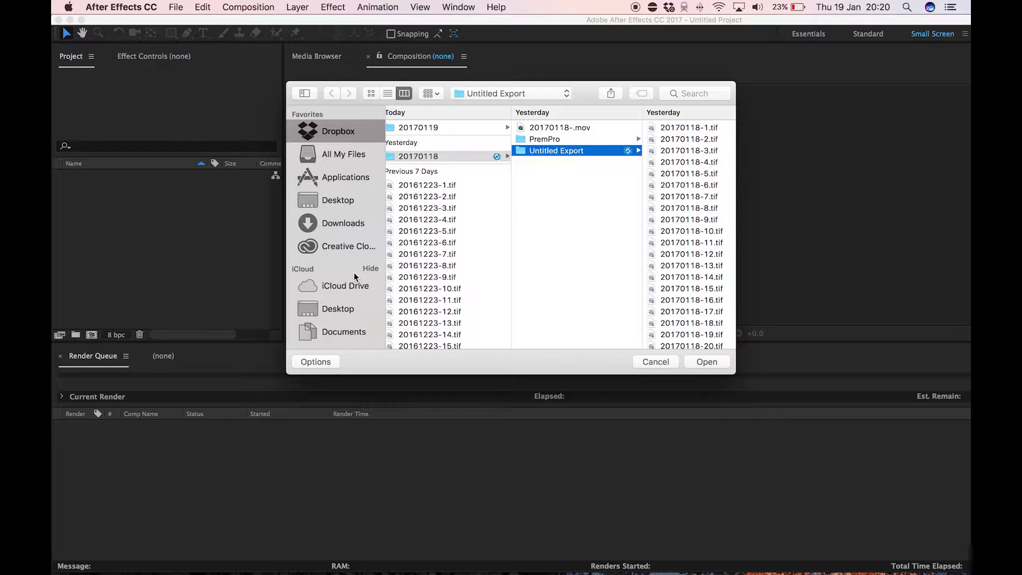
pyautogui.click(432, 127)
pyautogui.click(577, 127)
pyautogui.click(640, 126)
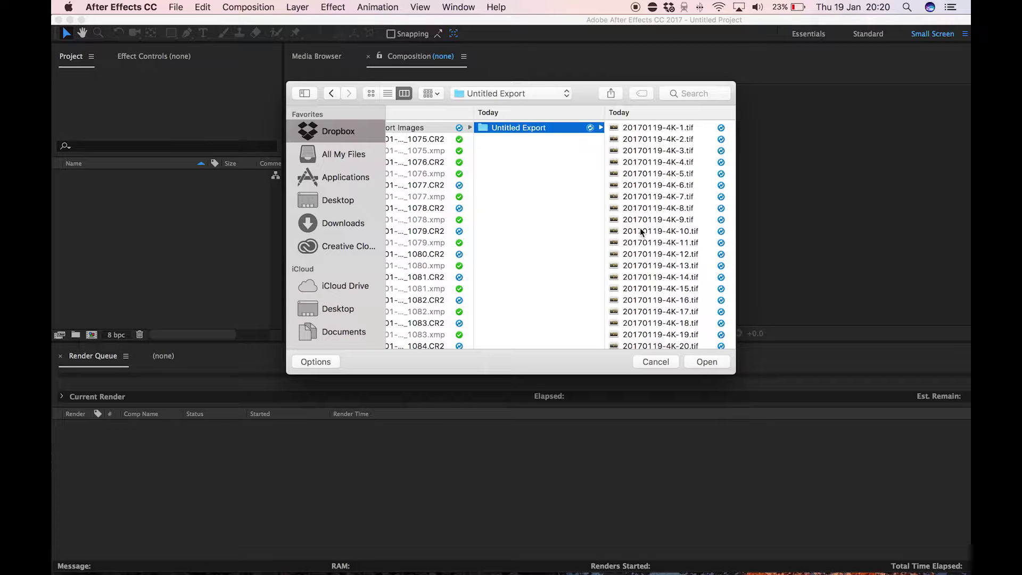
# - Select all the 20170119-4K images in the folder and import them as a TIFF Sequence
pyautogui.scroll(-10, 640, 228)
pyautogui.scroll(10, 640, 228)
pyautogui.click(669, 128)
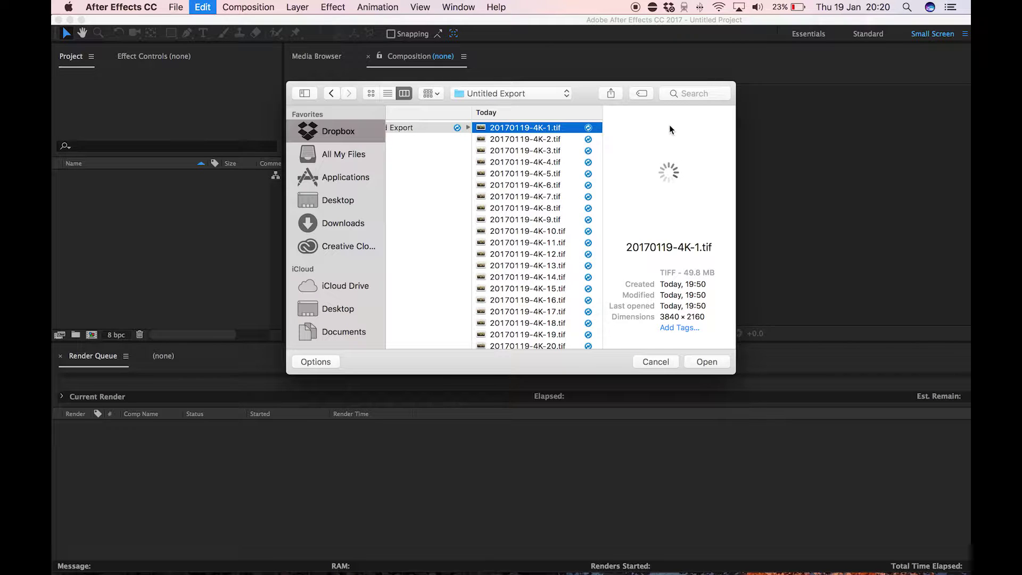
pyautogui.press('super+a')
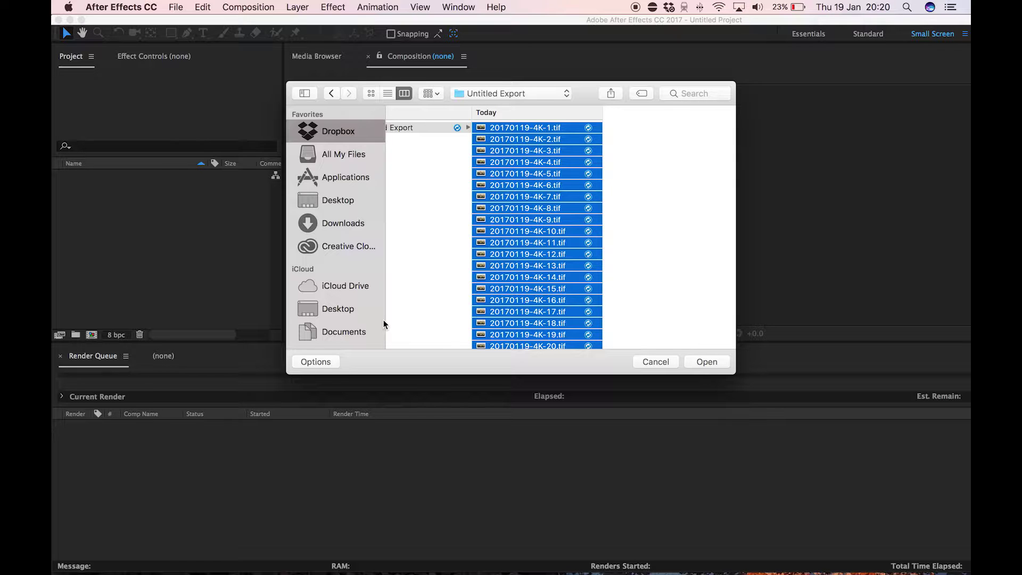
pyautogui.click(313, 363)
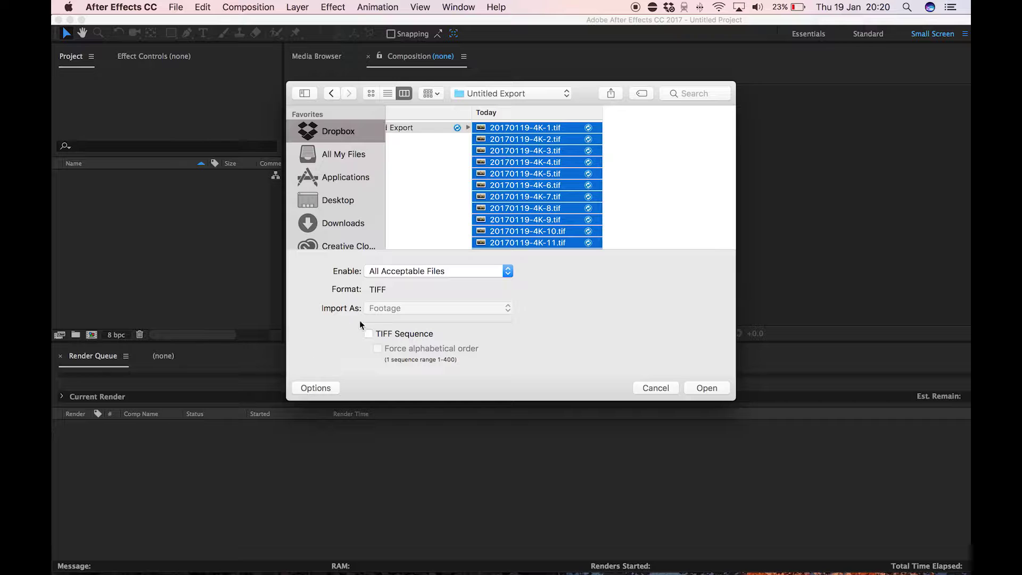
pyautogui.click(369, 334)
pyautogui.click(710, 387)
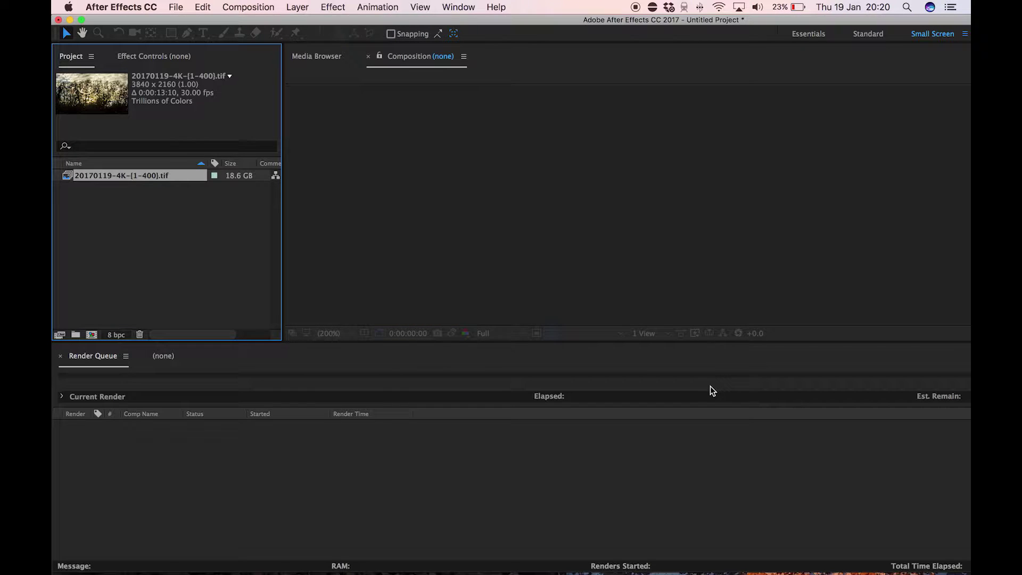
# - Interpret the imported sequence footage at an assumed frame rate of 25 frames per second
pyautogui.rightClick(145, 174)
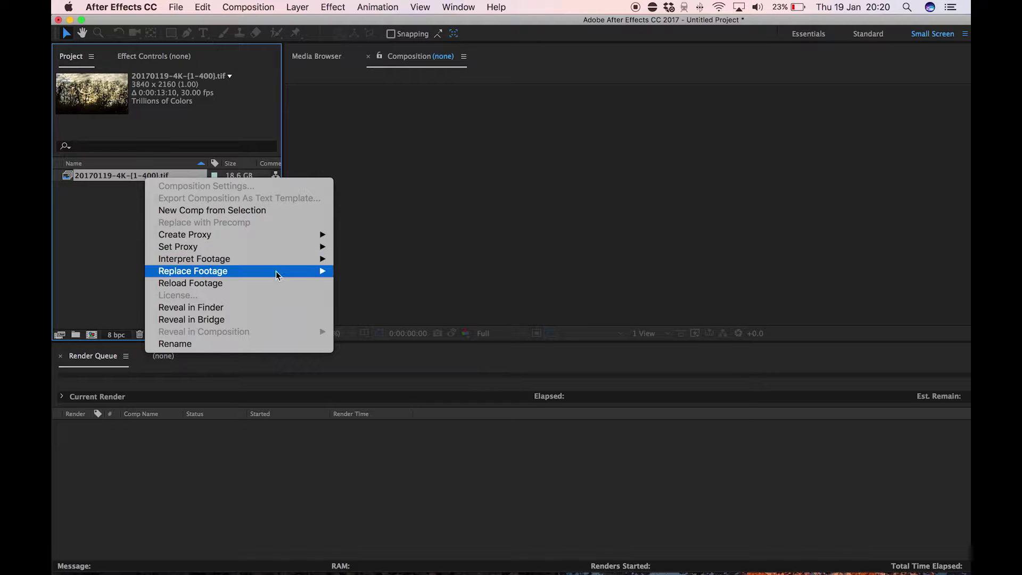
pyautogui.moveTo(273, 260)
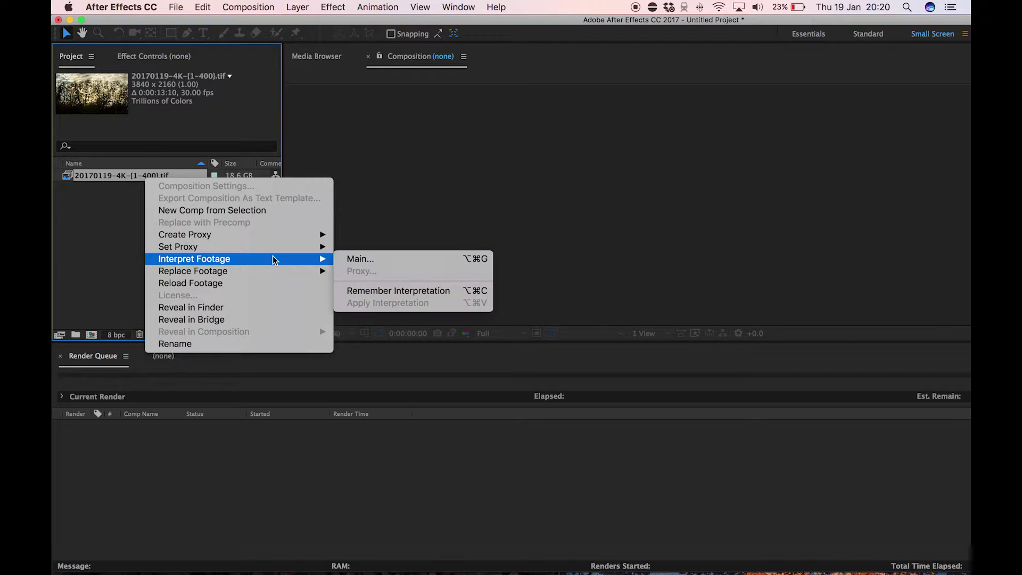
pyautogui.click(358, 259)
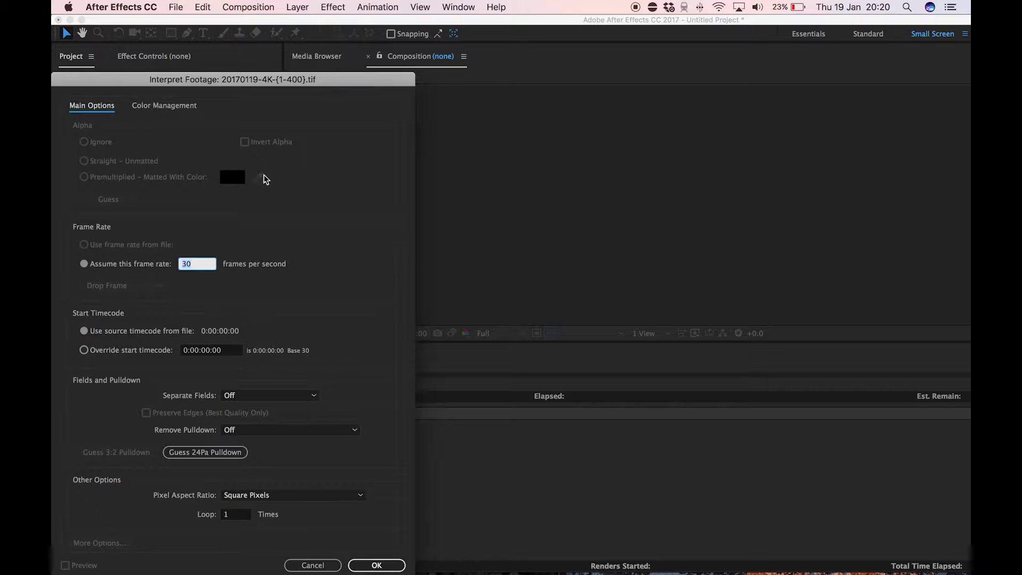
pyautogui.click(85, 264)
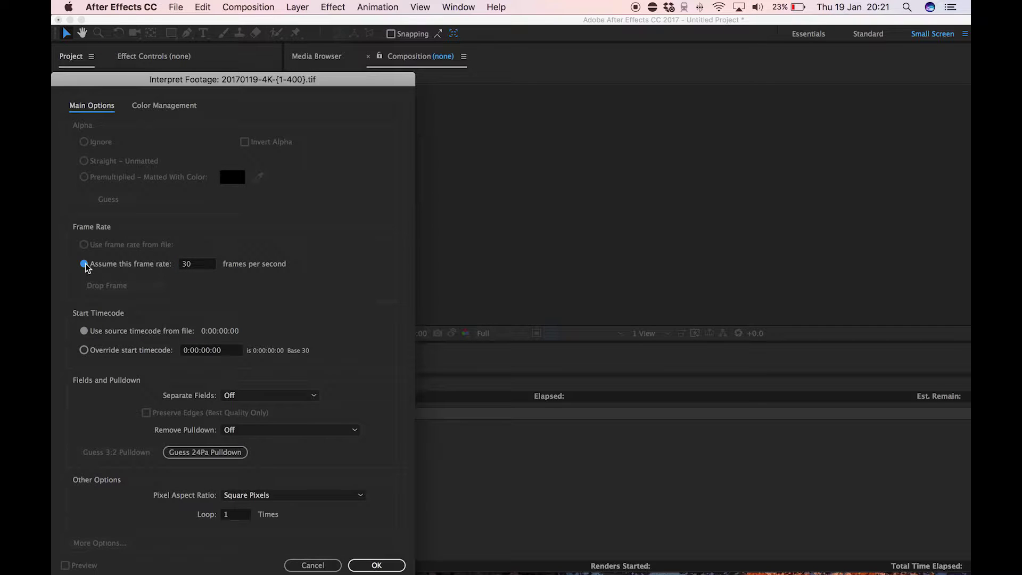
pyautogui.click(194, 264)
pyautogui.doubleClick(195, 265)
pyautogui.write('25')
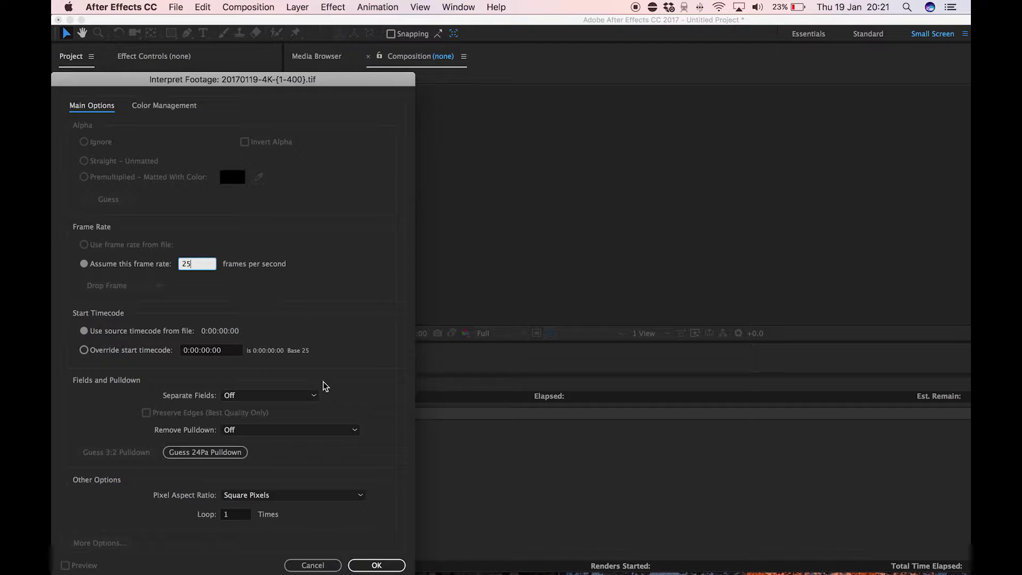
pyautogui.click(376, 566)
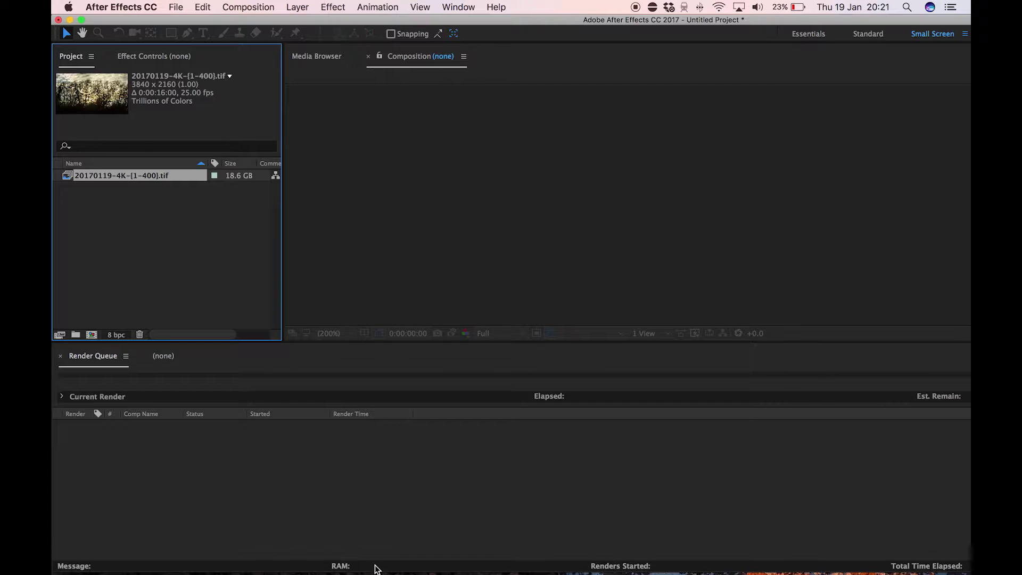
# - Create a new composition from the image sequence and fit the application window to the screen
pyautogui.rightClick(128, 181)
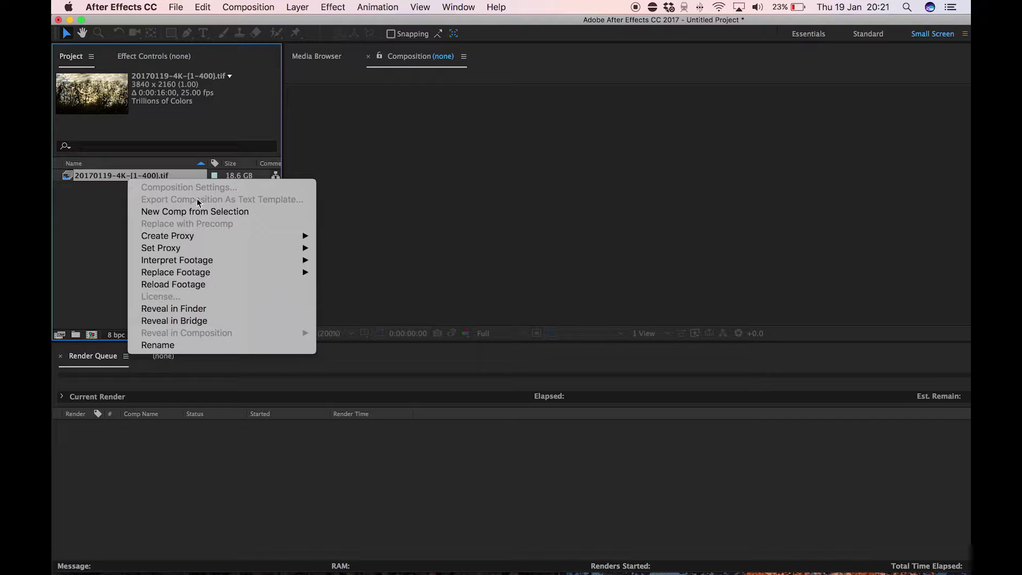
pyautogui.click(205, 213)
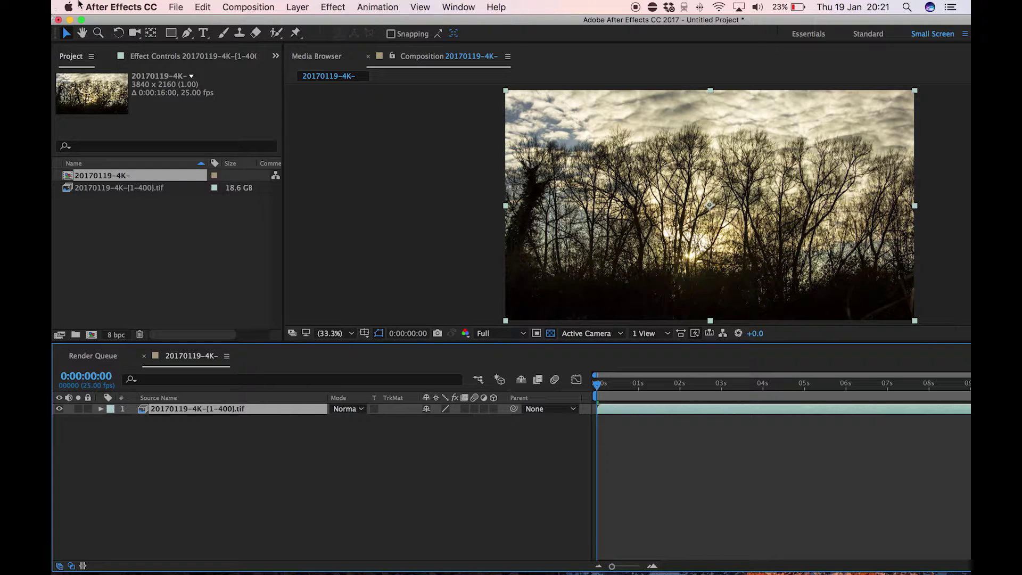
pyautogui.click(81, 20)
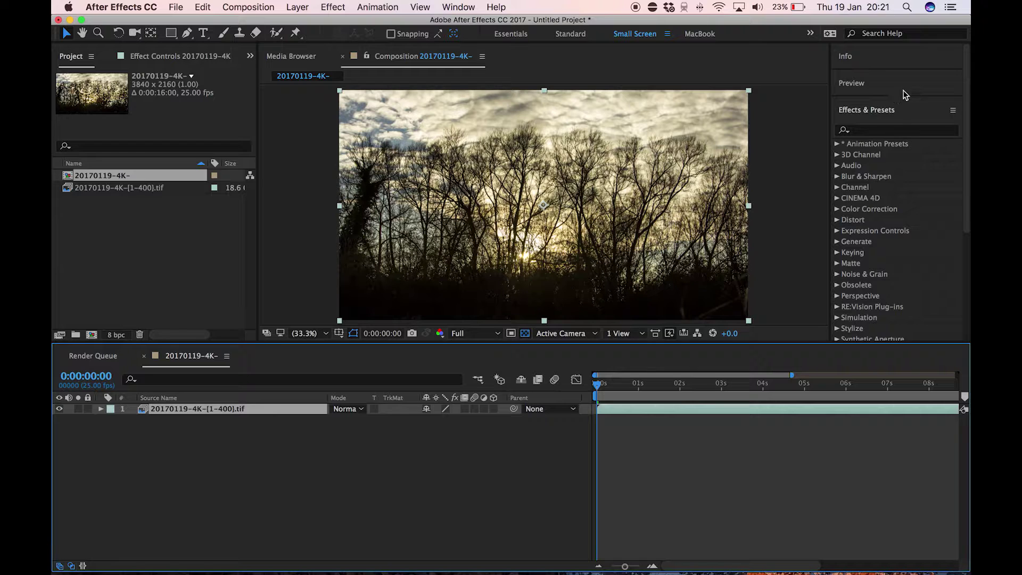
# - Apply the Levels effect to the sequence layer and lower its Output Black to -30.6
pyautogui.click(885, 130)
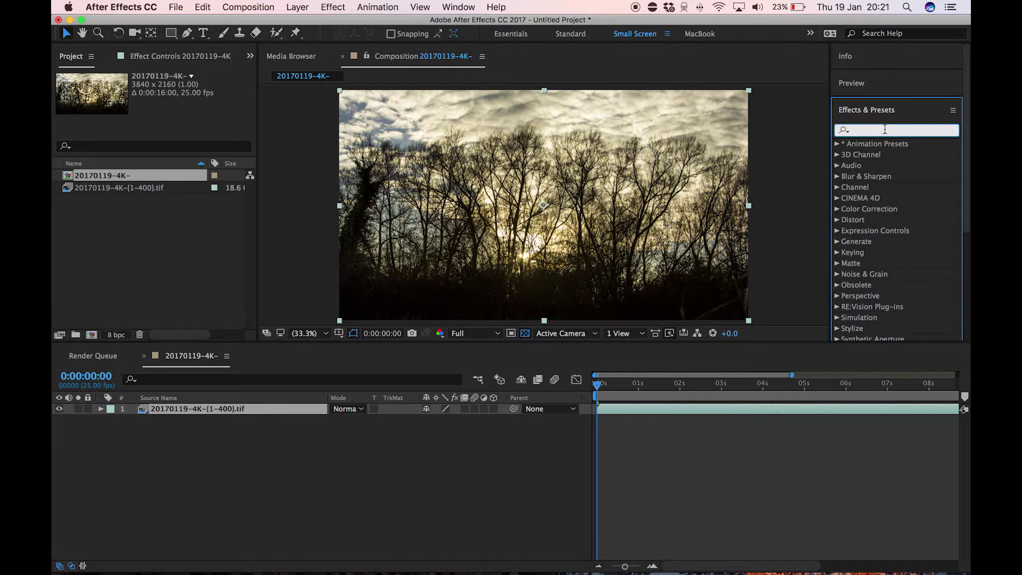
pyautogui.write('levels')
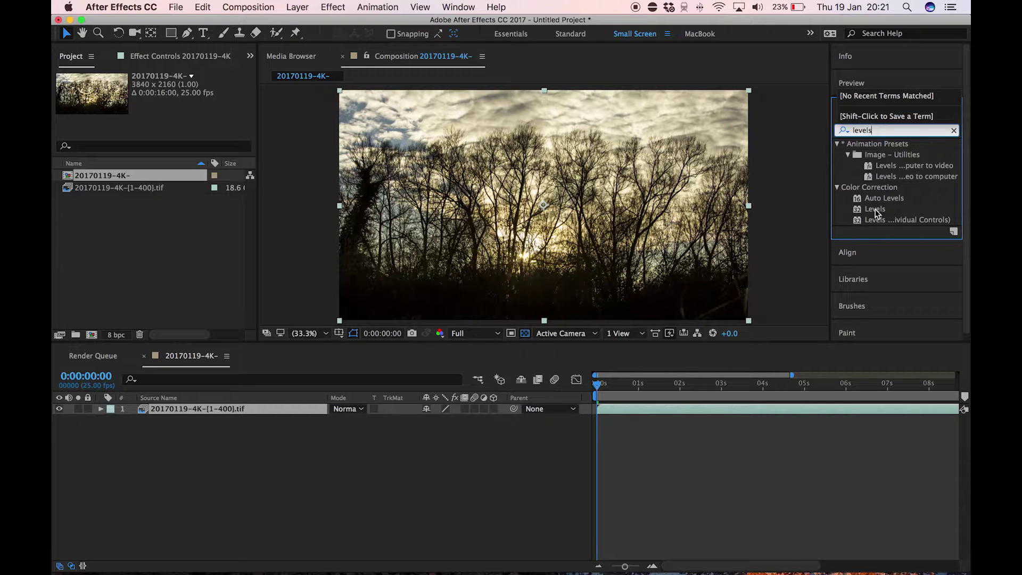
pyautogui.moveTo(876, 211); pyautogui.dragTo(654, 413)
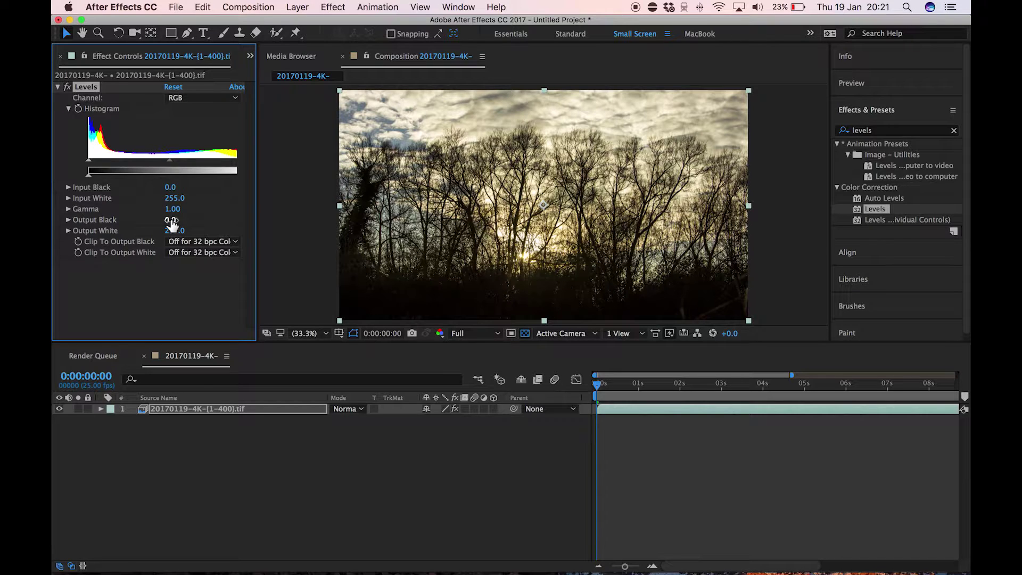
pyautogui.moveTo(172, 223)
pyautogui.mouseDown()
pyautogui.moveTo(180, 219)
pyautogui.moveTo(163, 220)
pyautogui.mouseUp()
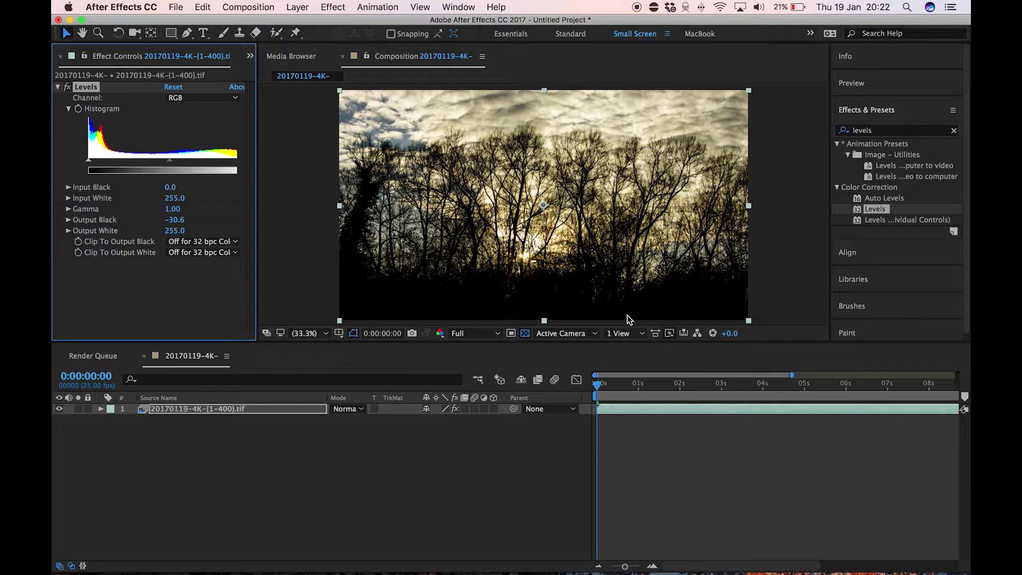
# - Draw a closed five-point Pen tool mask on the sequence layer around the dark lower-right corner of the image
pyautogui.click(188, 34)
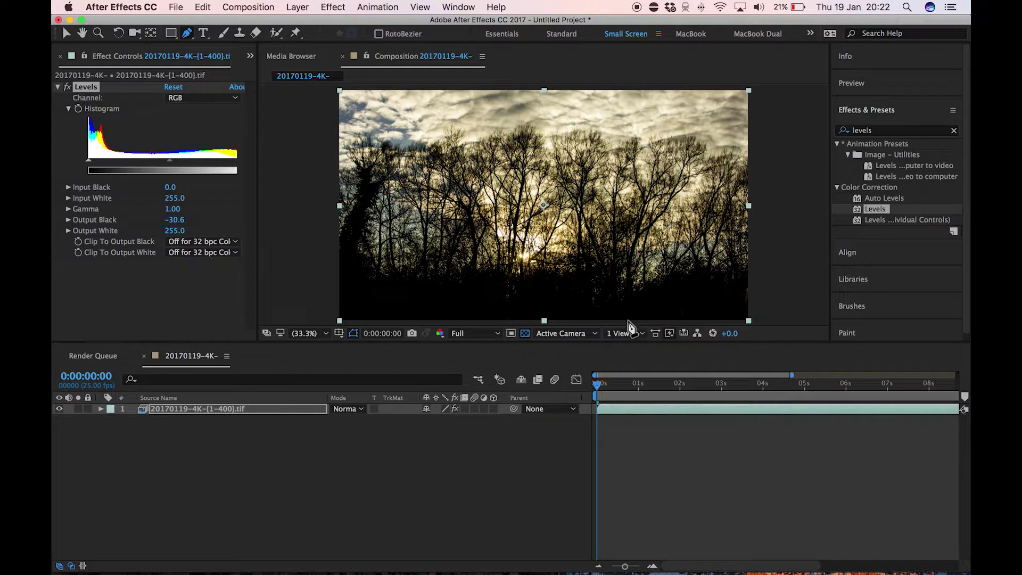
pyautogui.click(629, 321)
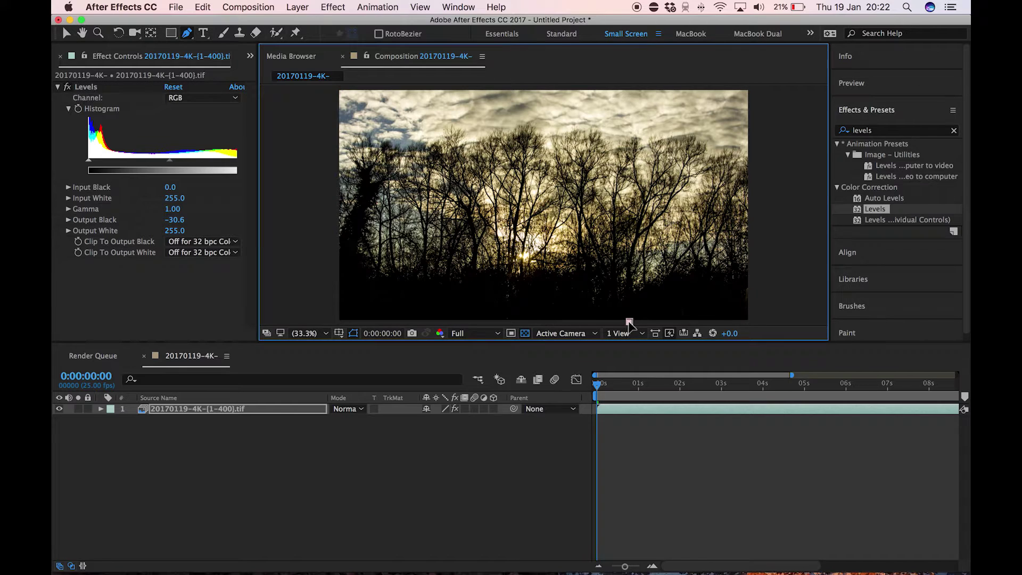
pyautogui.click(662, 294)
pyautogui.click(711, 285)
pyautogui.click(753, 281)
pyautogui.click(757, 323)
pyautogui.click(631, 322)
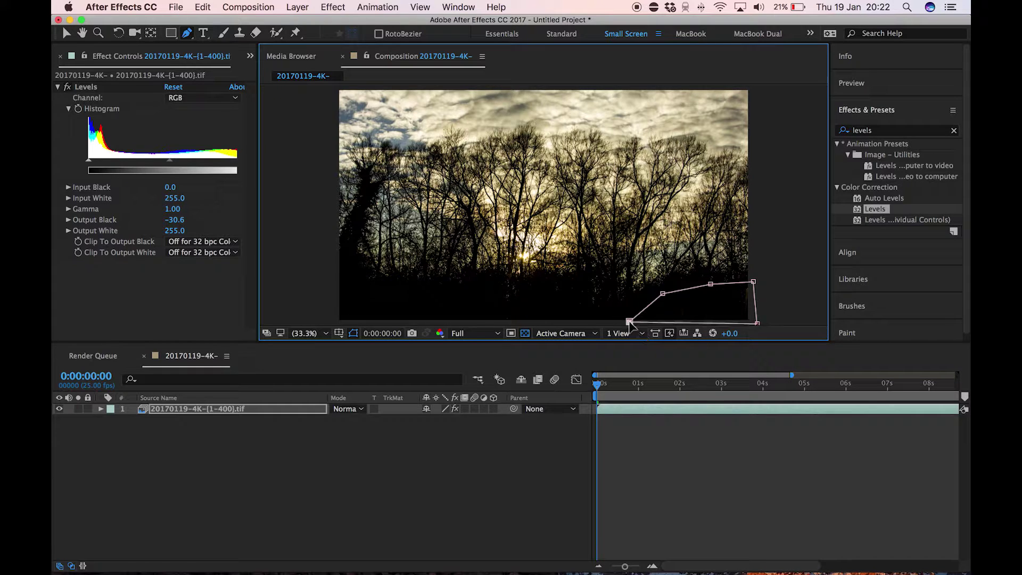
# - Reveal the sequence layer's masks and invert Mask 1 so the drawn corner area is cut out
pyautogui.click(101, 409)
pyautogui.click(112, 420)
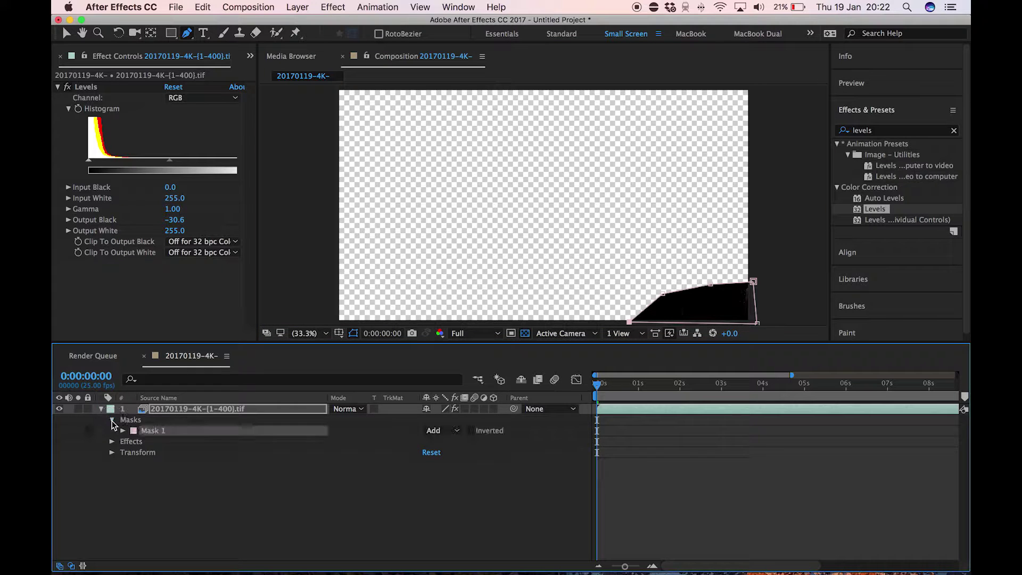
pyautogui.click(472, 432)
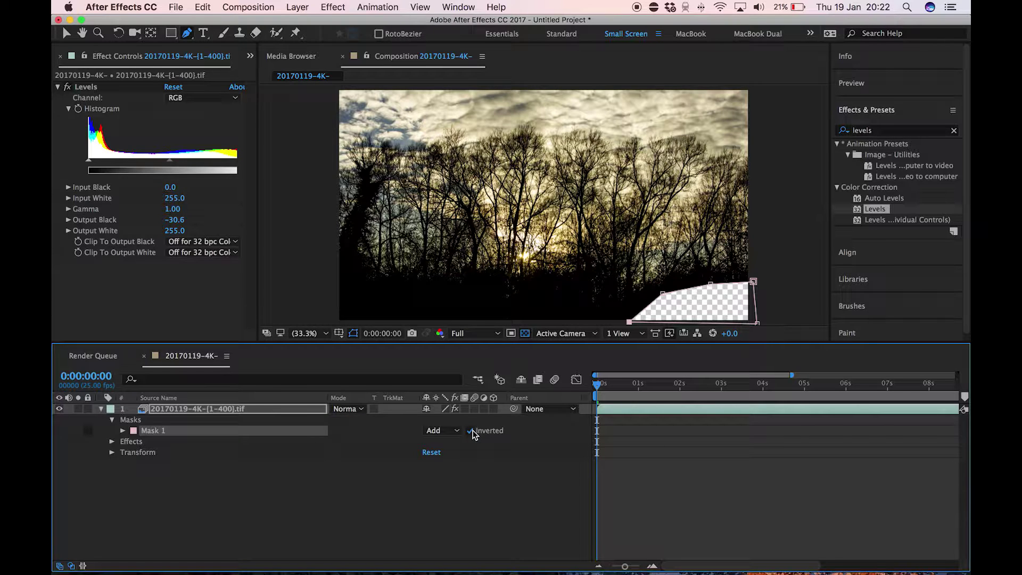
# - Create a 3840 x 2160 px black solid and place it beneath the image sequence layer
pyautogui.click(295, 7)
pyautogui.moveTo(303, 22)
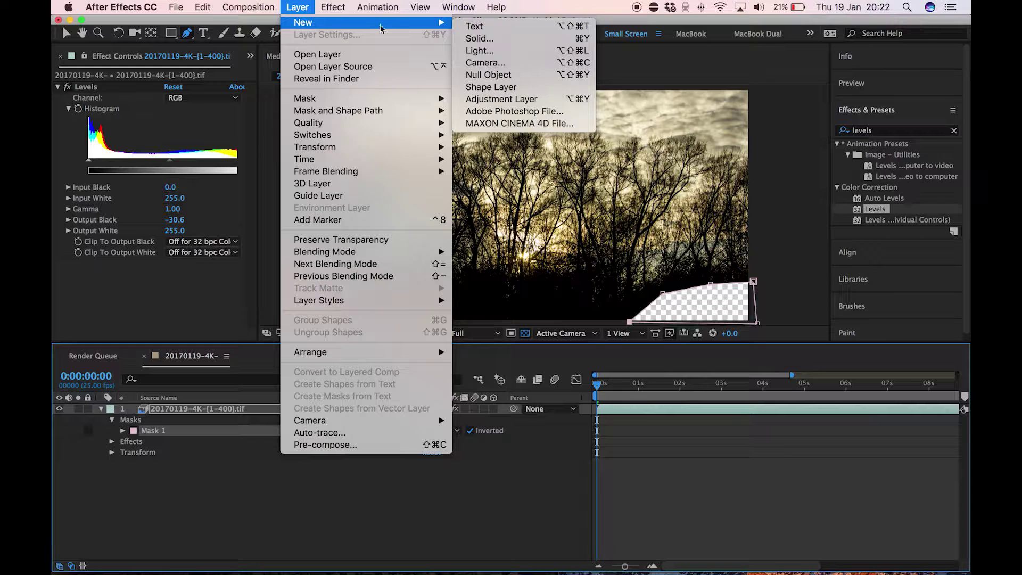
pyautogui.click(485, 37)
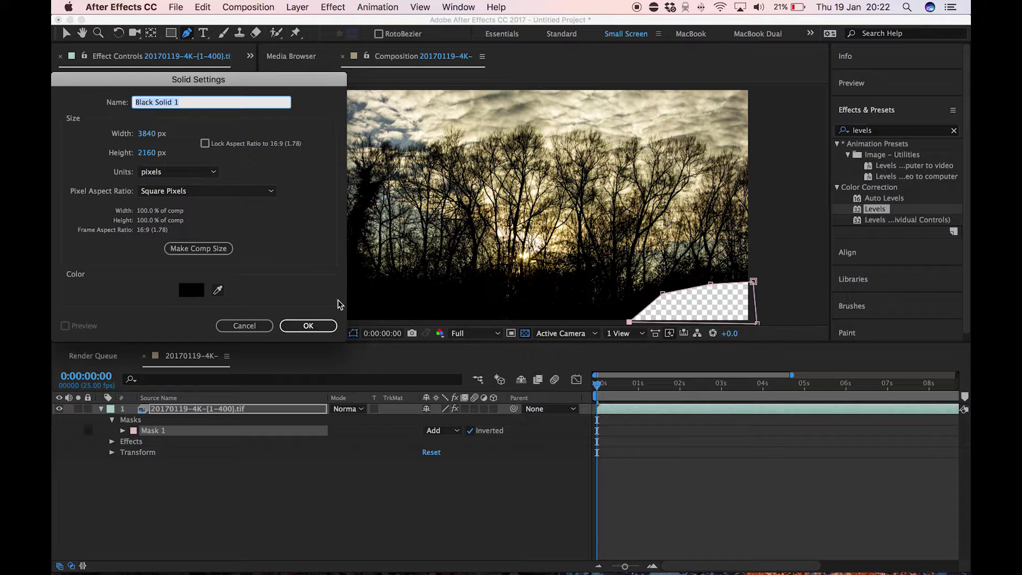
pyautogui.click(323, 327)
pyautogui.moveTo(279, 409); pyautogui.dragTo(271, 468)
pyautogui.moveTo(269, 475); pyautogui.dragTo(270, 475)
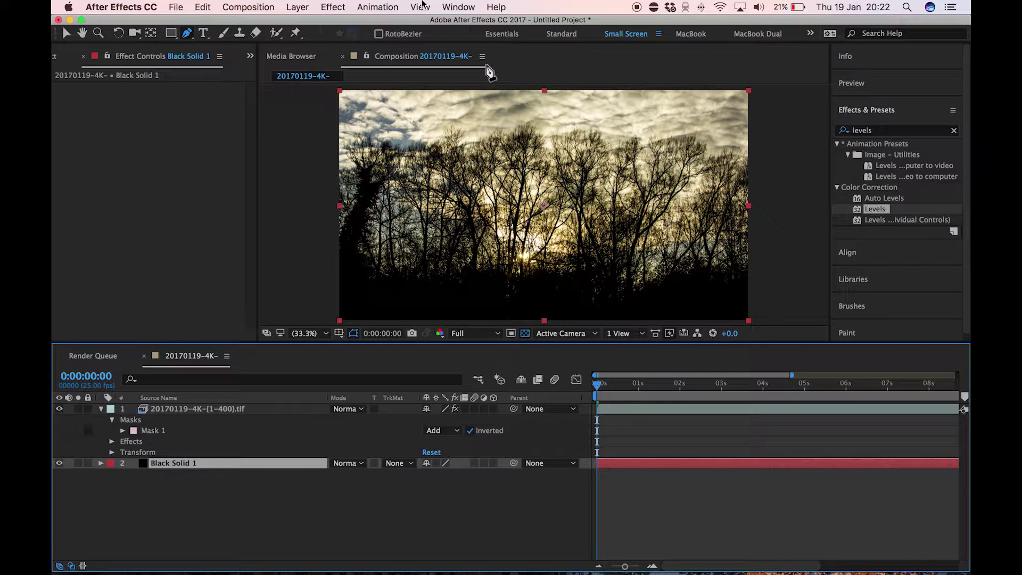
# - Add the 20170119-4K- composition to the Render Queue for export
pyautogui.click(178, 7)
pyautogui.moveTo(203, 209)
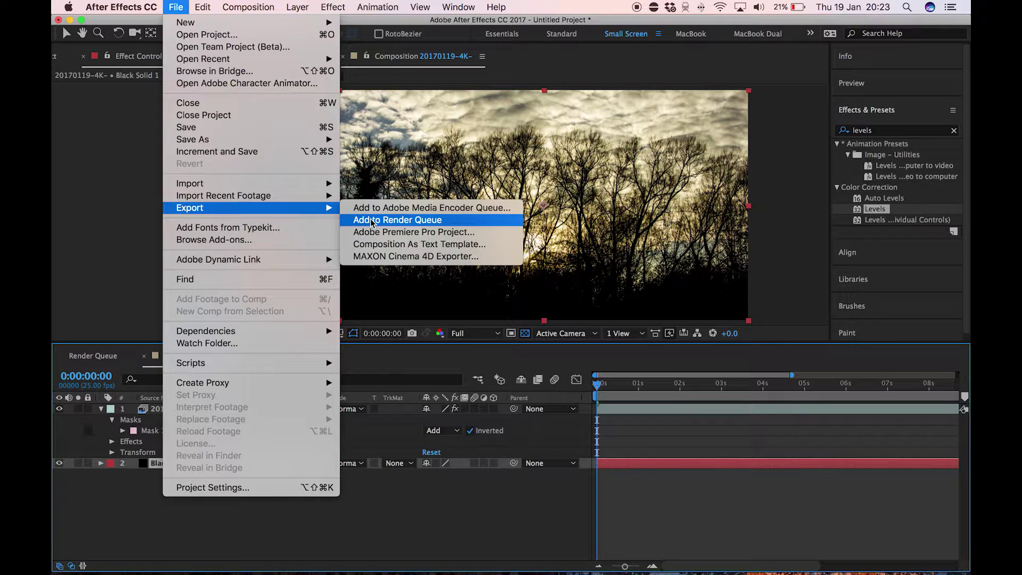
pyautogui.click(371, 219)
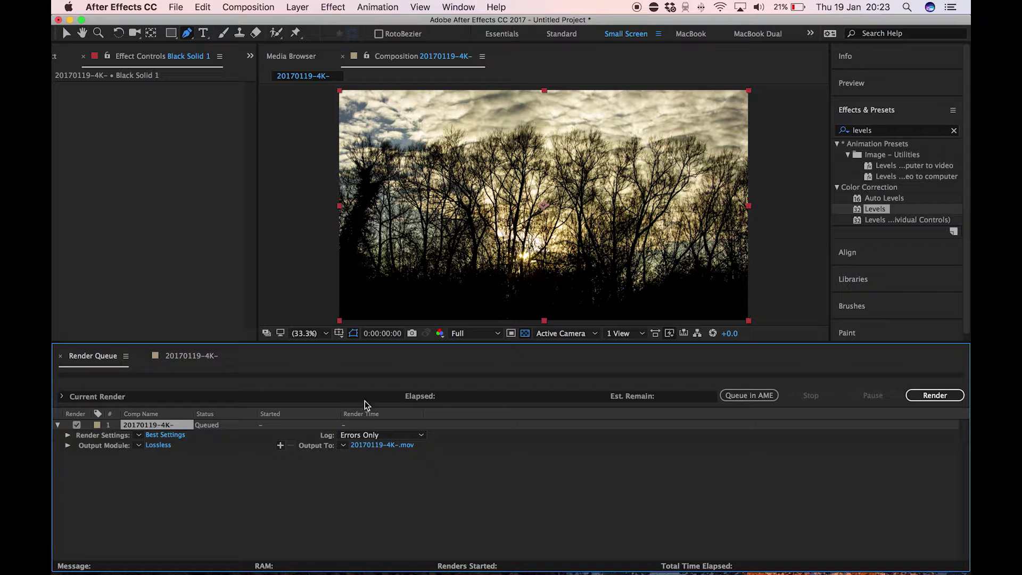
# - Set the QuickTime output to 20170119-4K in the 4k Export Images folder inside 20170119 and start the render
pyautogui.click(372, 445)
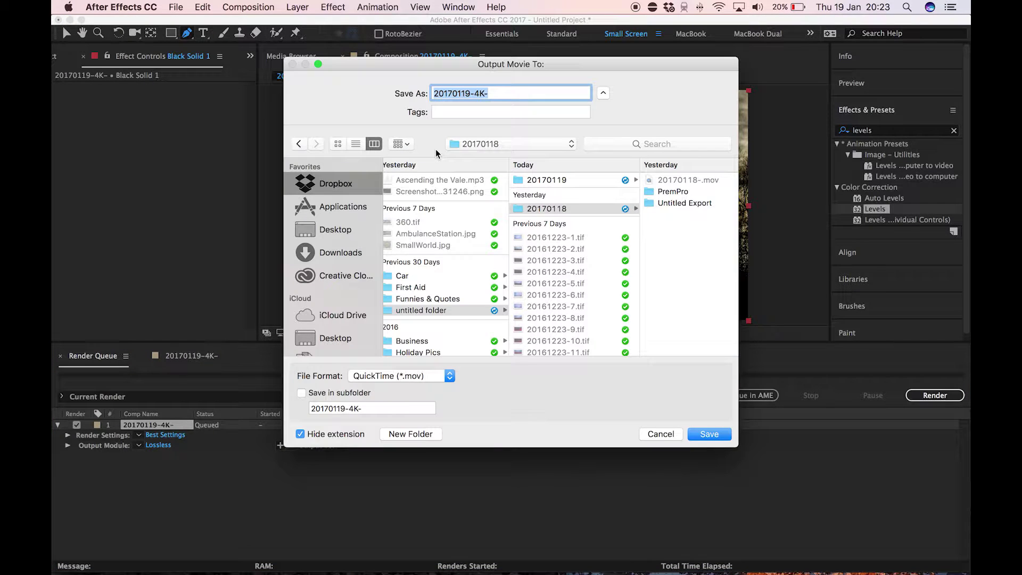
pyautogui.click(574, 181)
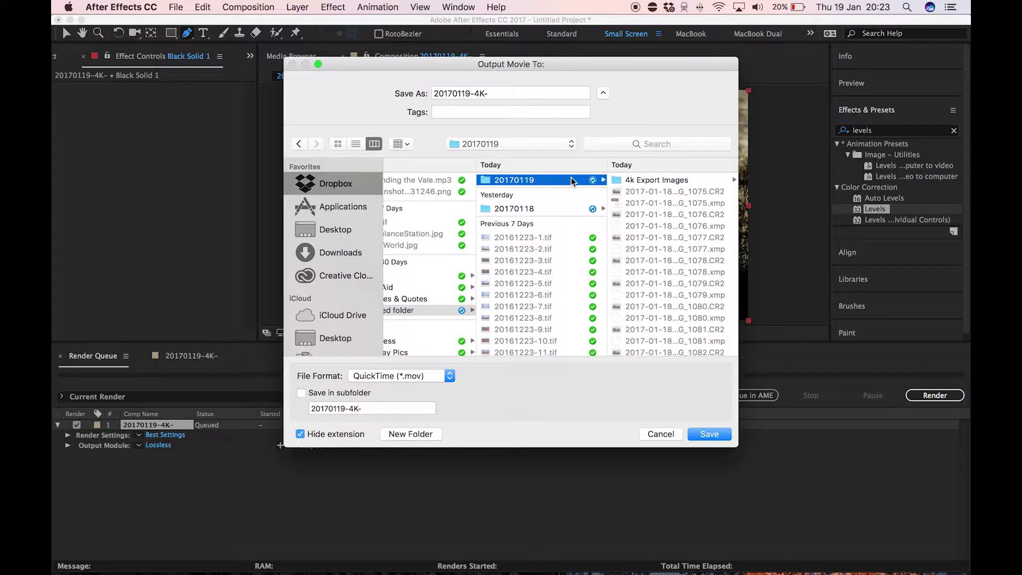
pyautogui.click(650, 180)
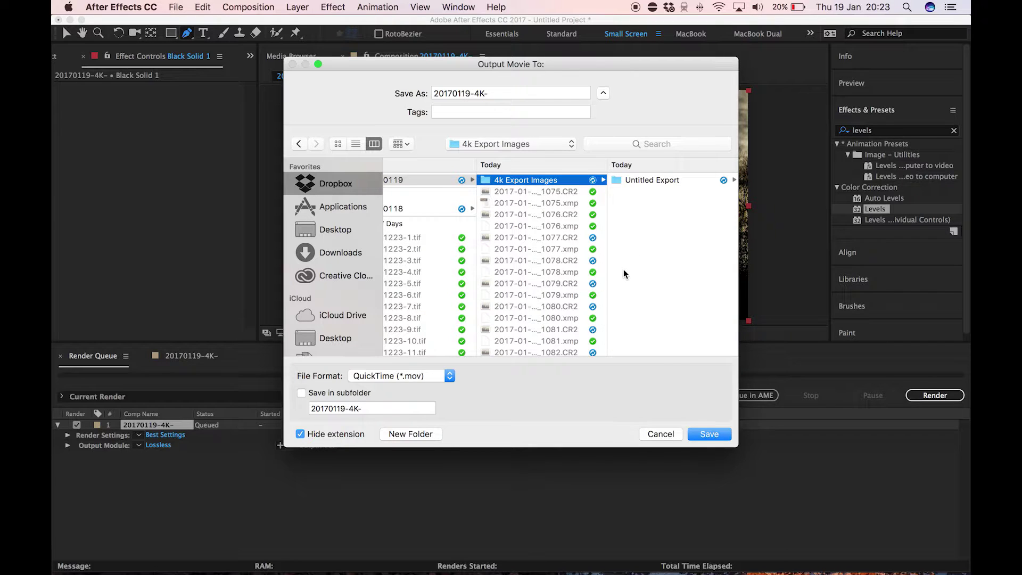
pyautogui.click(512, 90)
pyautogui.press('BackSpace')
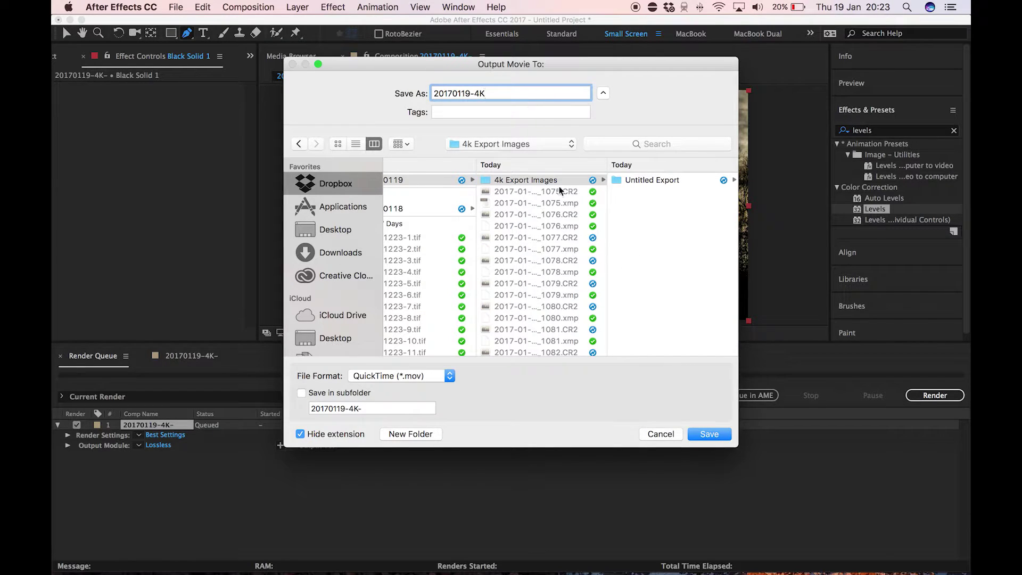
pyautogui.click(708, 433)
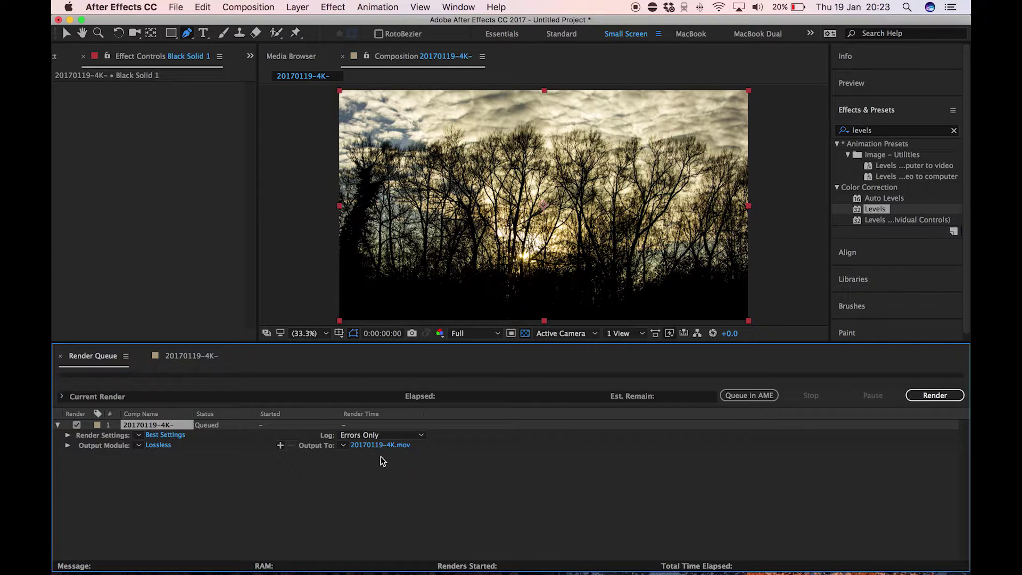
pyautogui.click(927, 398)
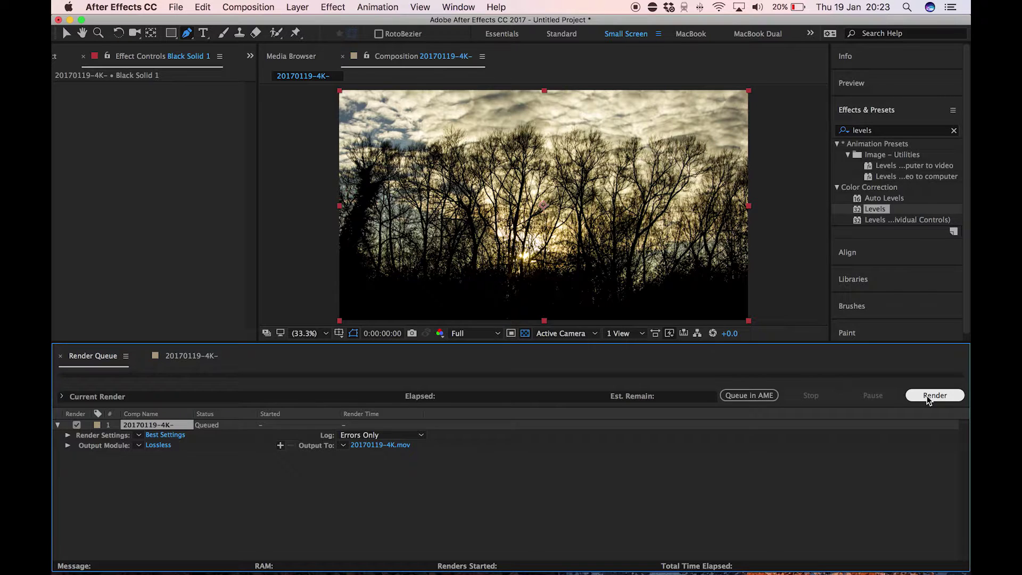